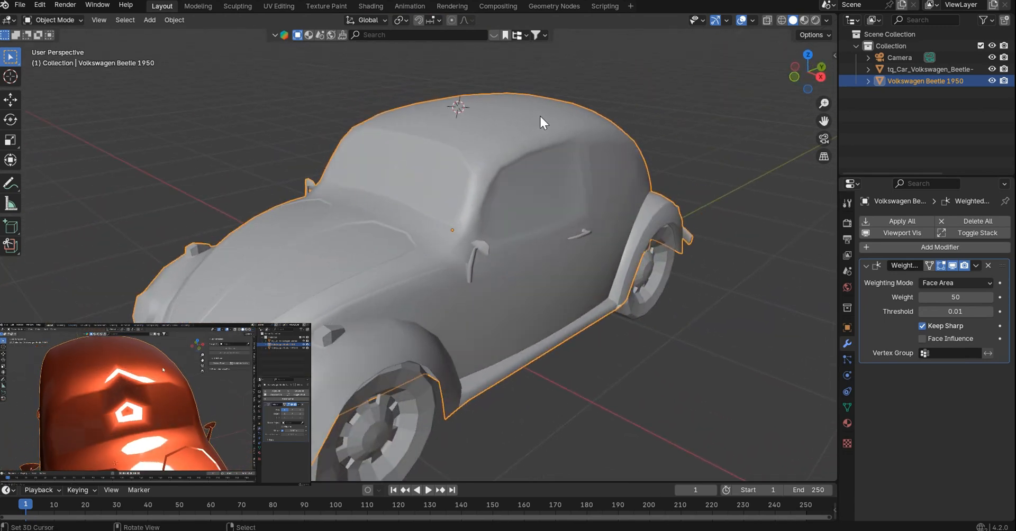
# - Examine the shading and mesh topology of the Beetle body around the hood, windshield and roof
pyautogui.scroll(3, 539, 114)
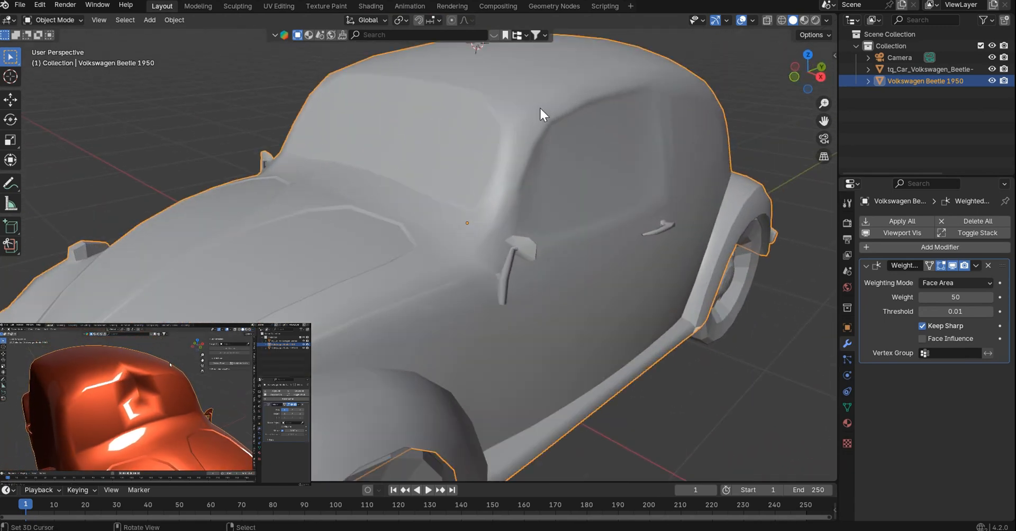
pyautogui.scroll(-5, 532, 93)
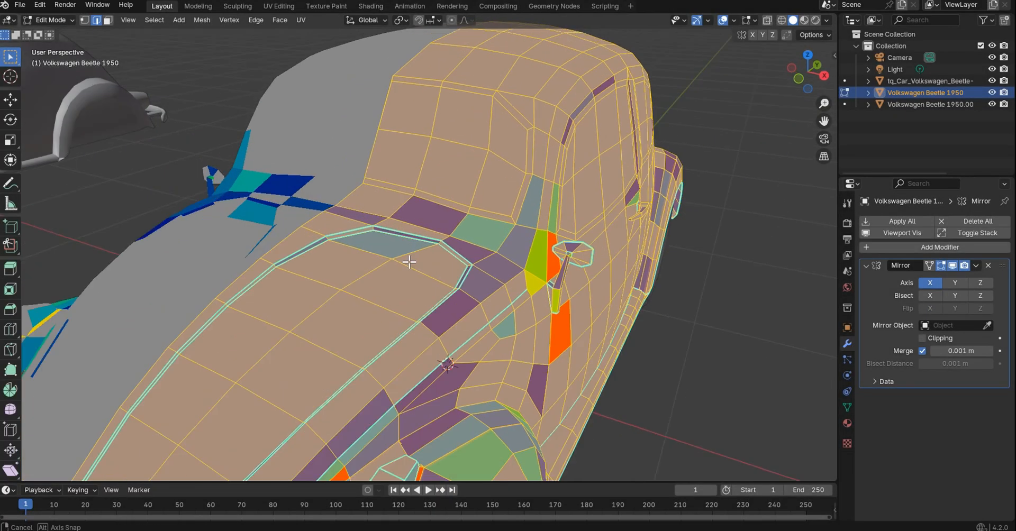
pyautogui.moveTo(290, 277)
pyautogui.mouseDown(button='middle')
pyautogui.moveTo(379, 281)
pyautogui.moveTo(277, 264)
pyautogui.moveTo(370, 273)
pyautogui.moveTo(285, 276)
pyautogui.moveTo(301, 282)
pyautogui.mouseUp(button='middle')
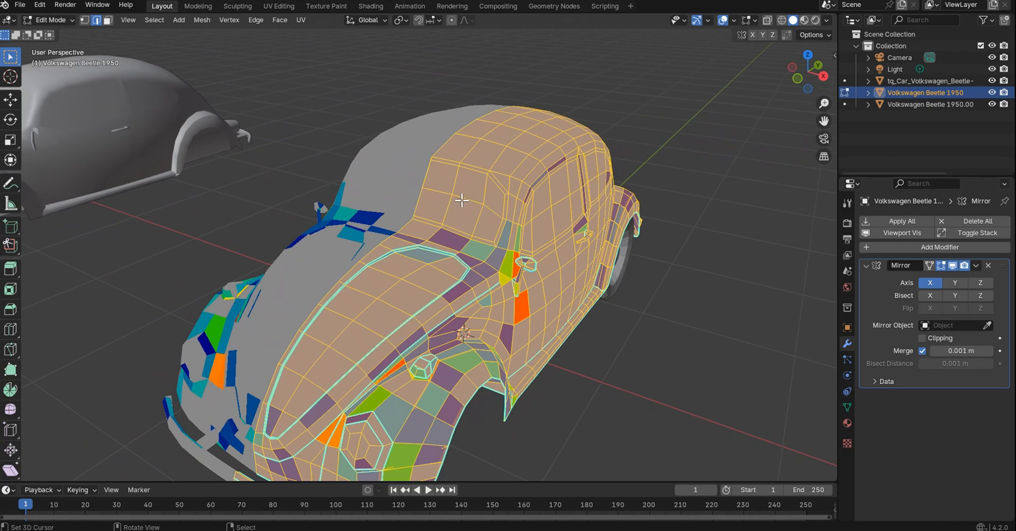
pyautogui.scroll(3, 461, 200)
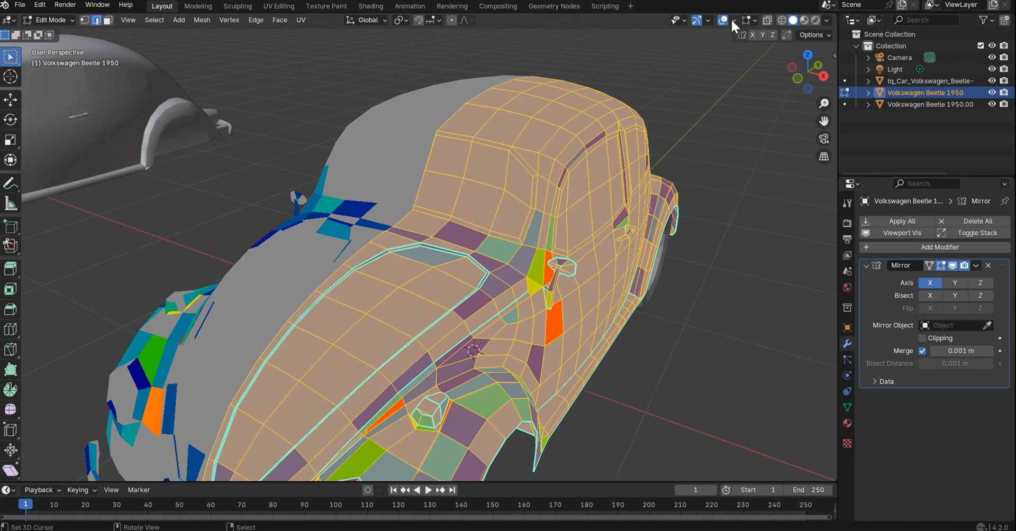
pyautogui.click(733, 20)
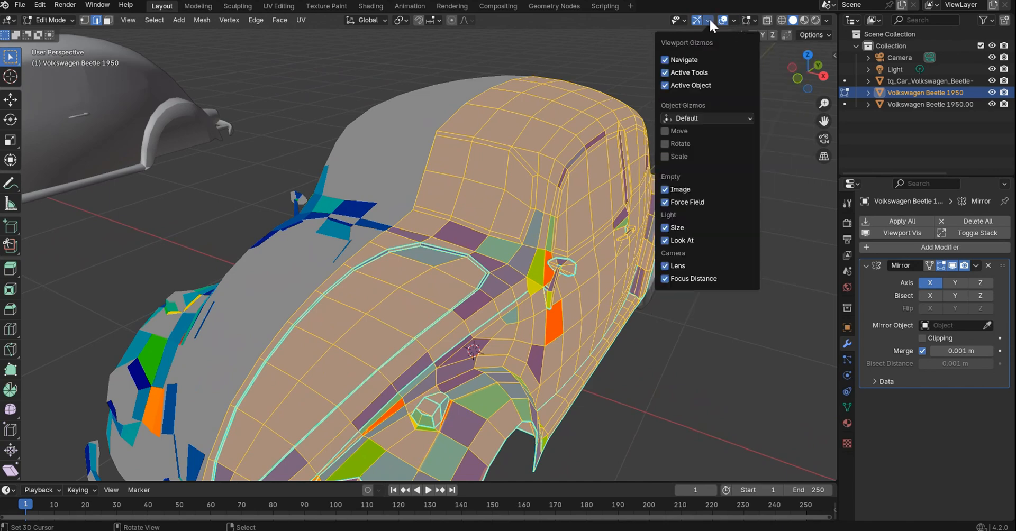
pyautogui.moveTo(494, 217); pyautogui.dragTo(597, 127, button='middle')
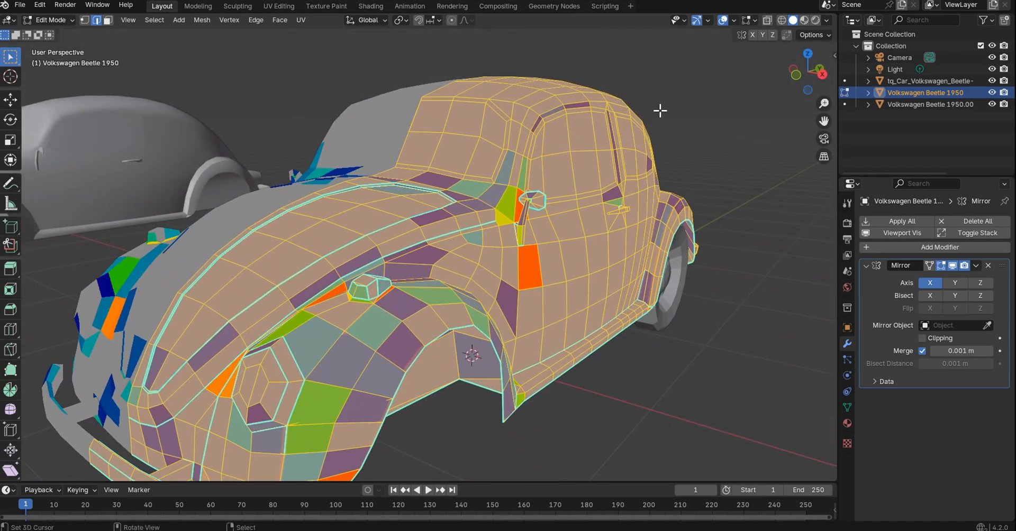
pyautogui.press('Tab')
pyautogui.moveTo(709, 141); pyautogui.dragTo(700, 75, button='middle')
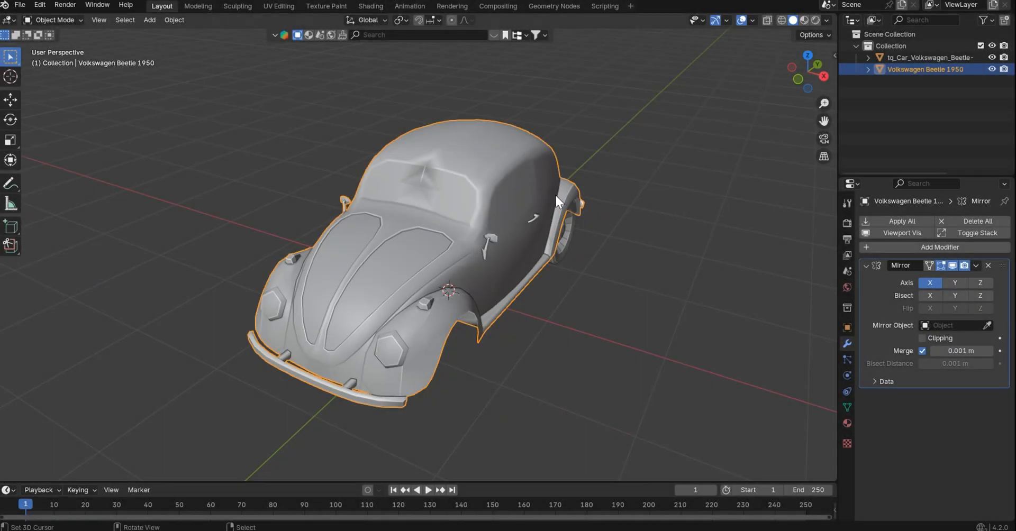
# - Hide the mirrored half to inspect the windshield pinch, and remove the Mirror modifier from the car body
pyautogui.moveTo(556, 196); pyautogui.dragTo(656, 258, button='middle')
pyautogui.scroll(5, 640, 202)
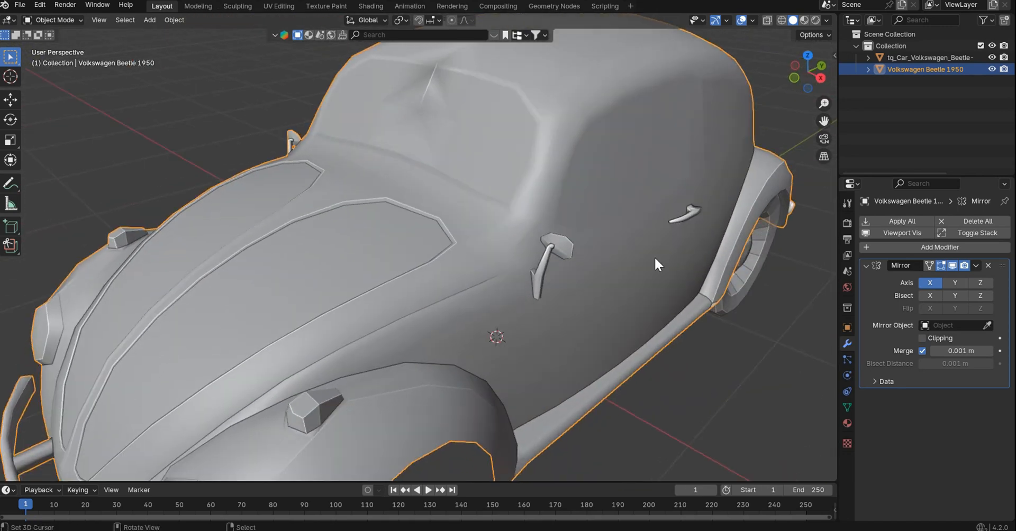
pyautogui.moveTo(511, 170); pyautogui.dragTo(460, 151, button='middle')
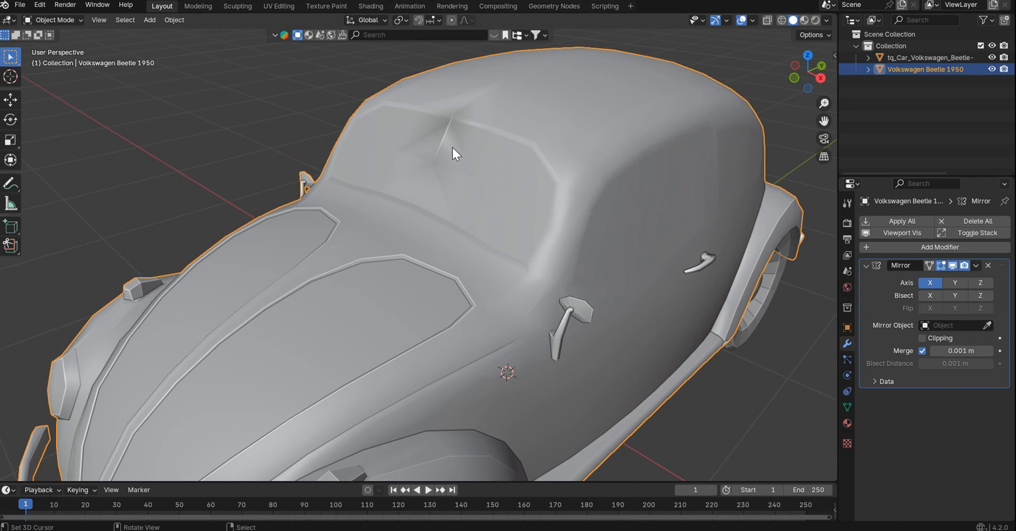
pyautogui.click(952, 265)
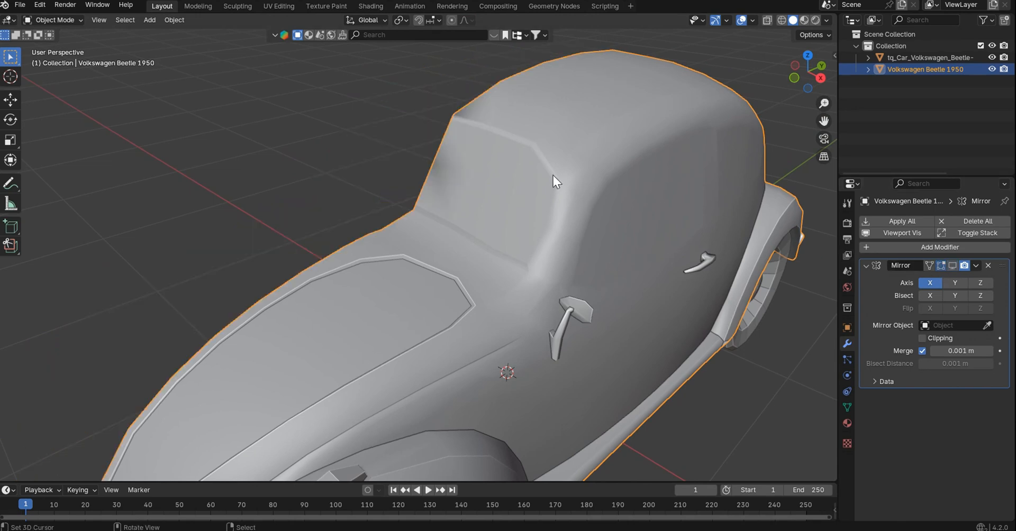
pyautogui.moveTo(554, 176); pyautogui.dragTo(600, 259, button='middle')
pyautogui.click(987, 265)
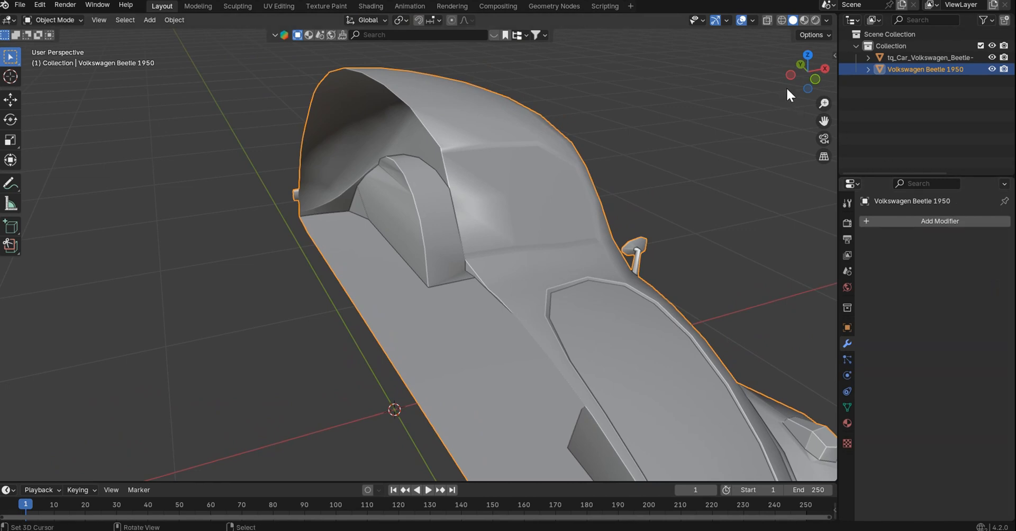
# - Switch the viewport lighting to the metal_carpaint MatCap and inspect the reflections on the windshield and side of the body
pyautogui.click(823, 22)
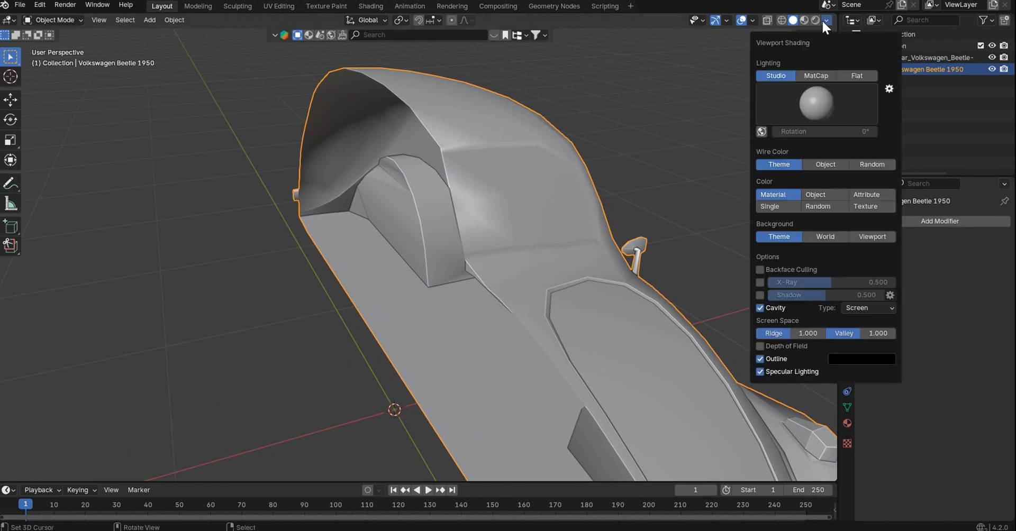
pyautogui.click(815, 74)
pyautogui.click(819, 96)
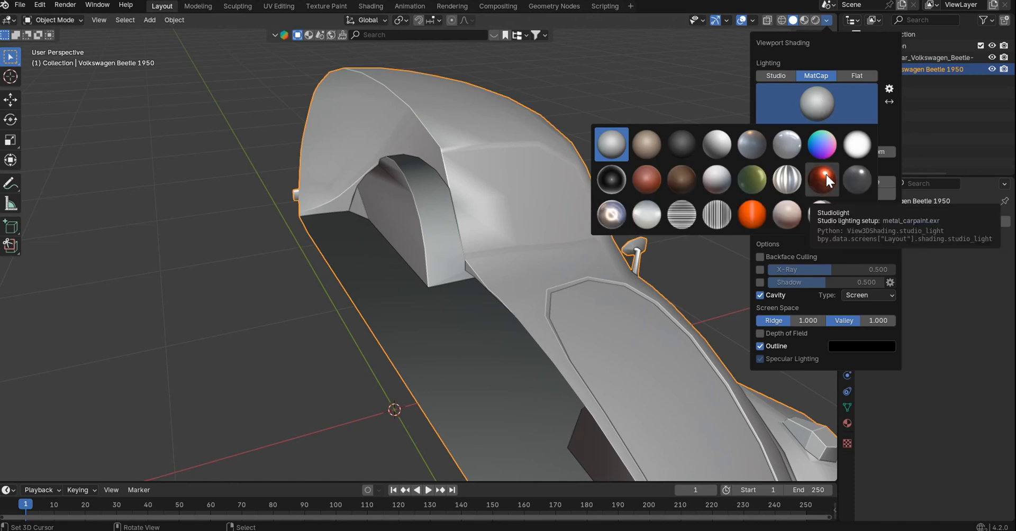
pyautogui.click(826, 174)
pyautogui.moveTo(552, 137); pyautogui.dragTo(595, 158, button='middle')
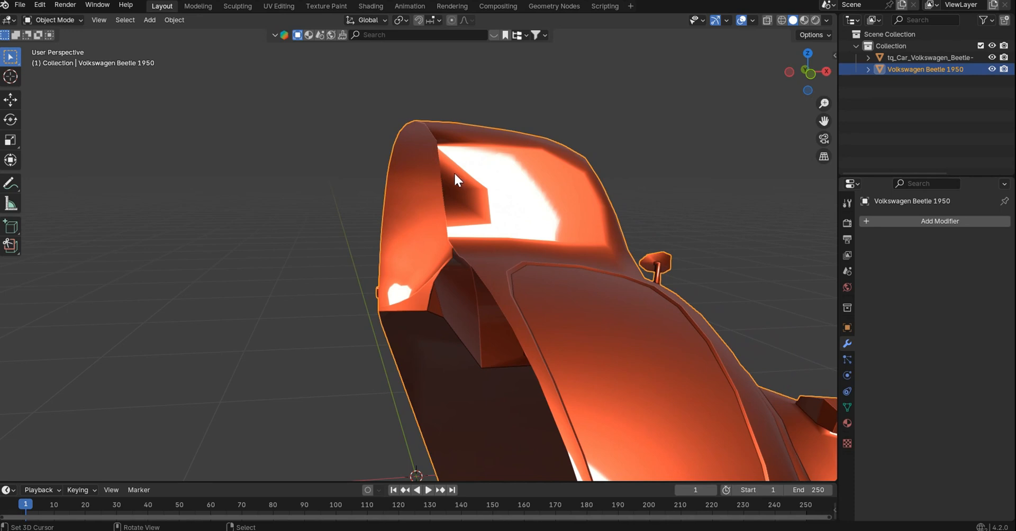
pyautogui.moveTo(525, 169); pyautogui.dragTo(426, 157, button='middle')
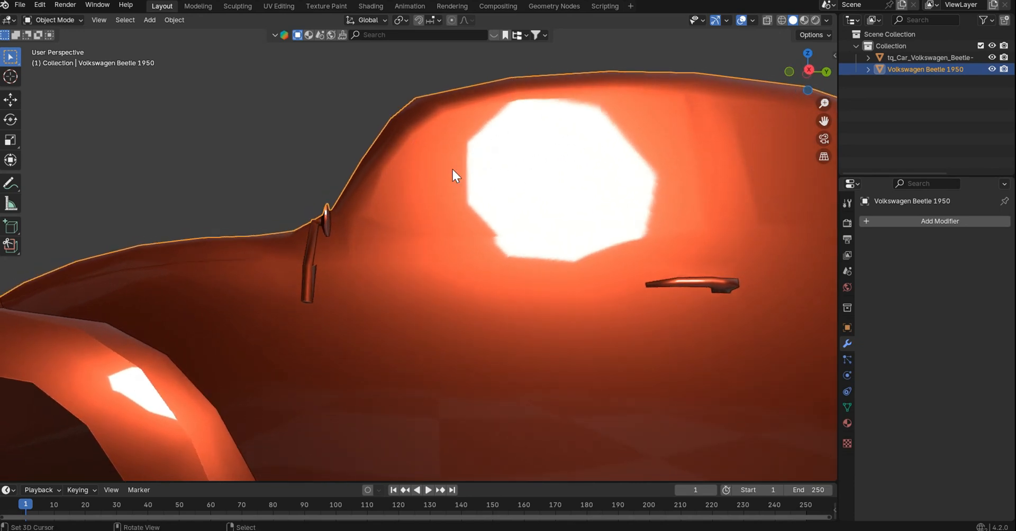
pyautogui.moveTo(586, 191); pyautogui.dragTo(746, 97, button='middle')
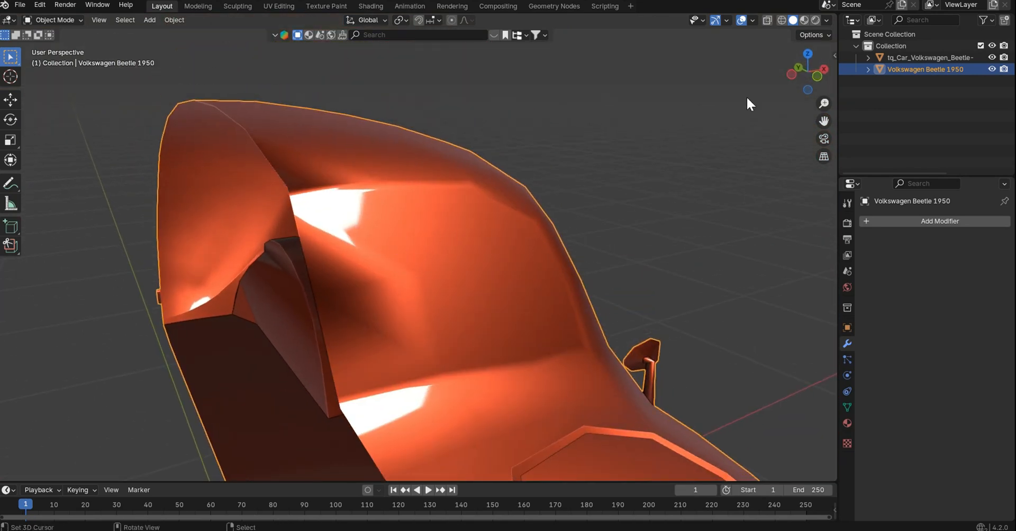
# - Set the viewport lighting back to Studio and check the windshield shading beside the centre seam
pyautogui.click(826, 20)
pyautogui.click(770, 78)
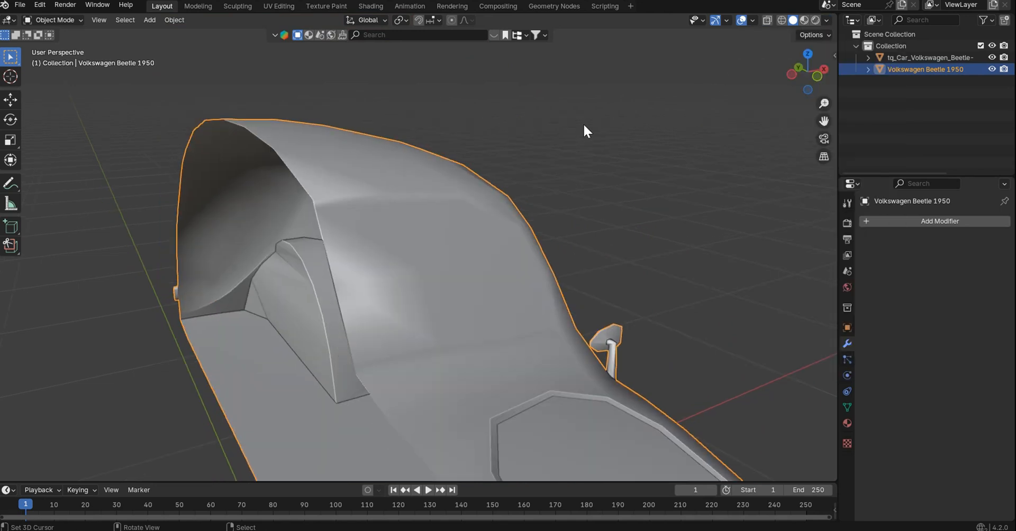
pyautogui.moveTo(584, 123); pyautogui.dragTo(511, 121, button='middle')
pyautogui.click(828, 20)
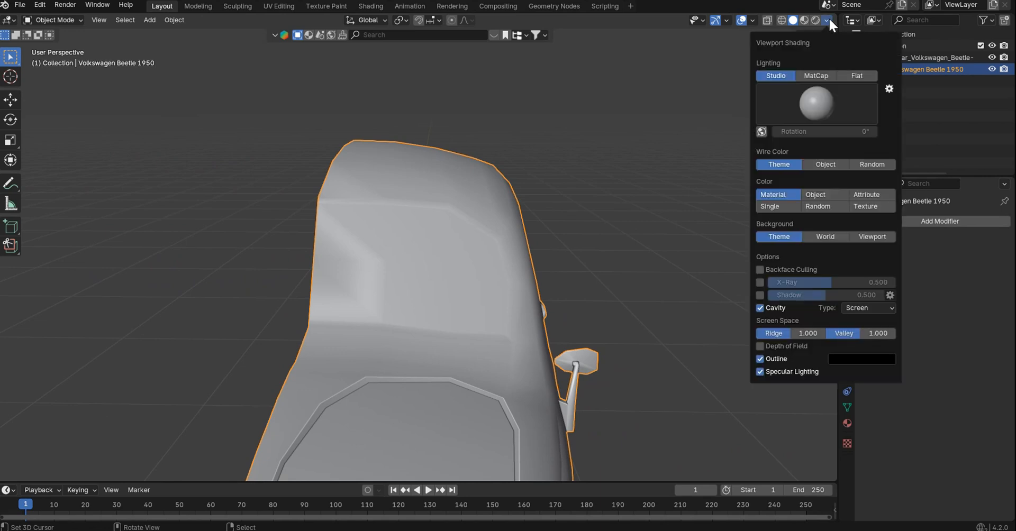
pyautogui.moveTo(560, 119); pyautogui.dragTo(587, 116, button='middle')
# - Enter Edit Mode on the car body and turn on the Face Orientation overlay to check its face directions
pyautogui.click(728, 19)
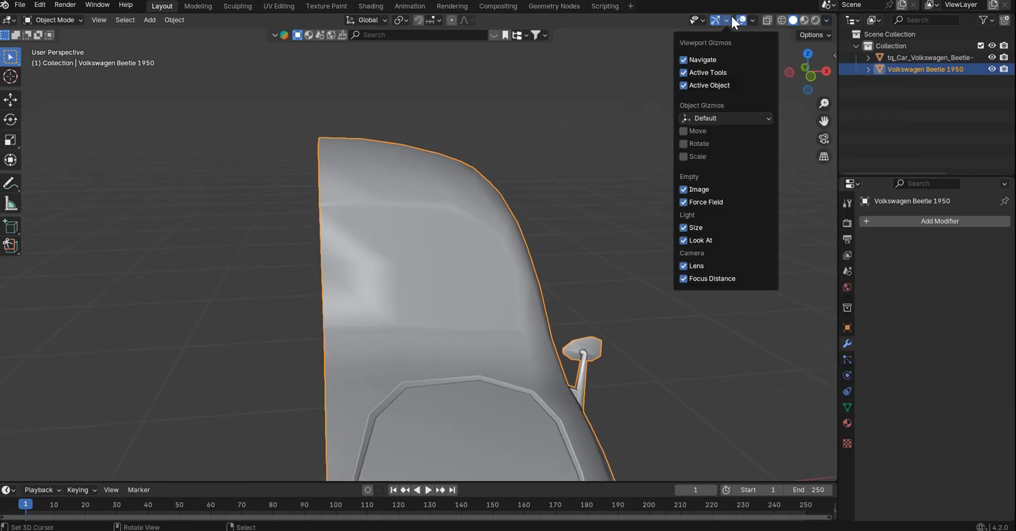
pyautogui.click(751, 19)
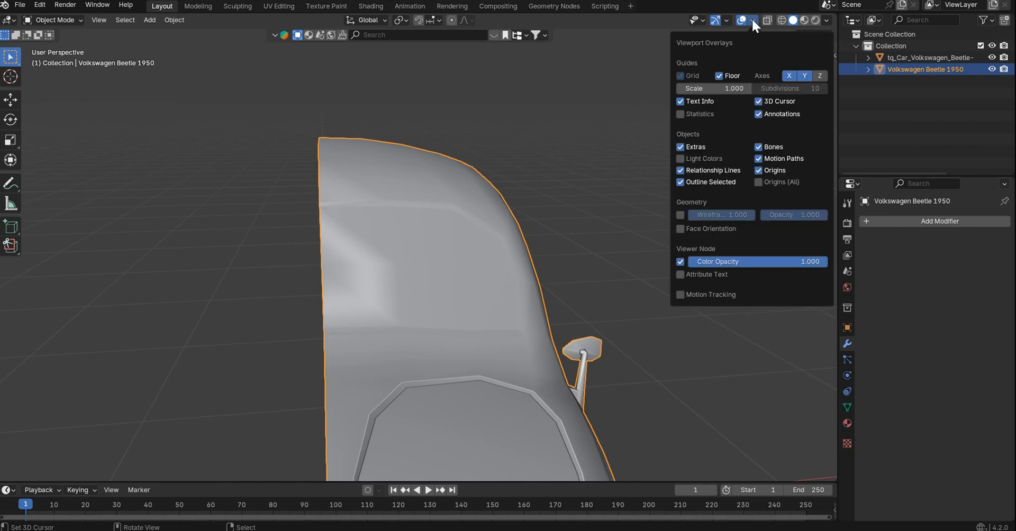
pyautogui.click(713, 247)
pyautogui.hotkey('ctrl', 'Tab')
pyautogui.click(587, 171)
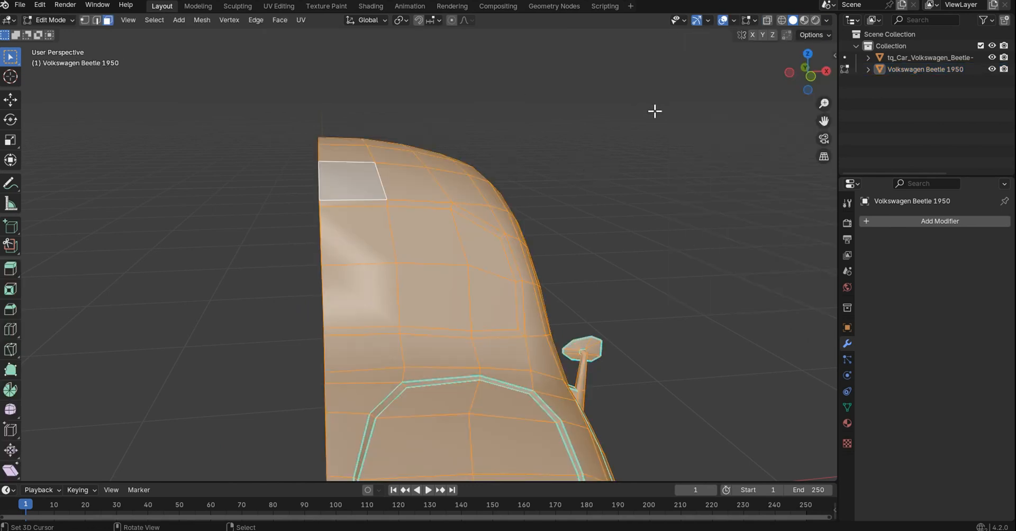
pyautogui.click(731, 20)
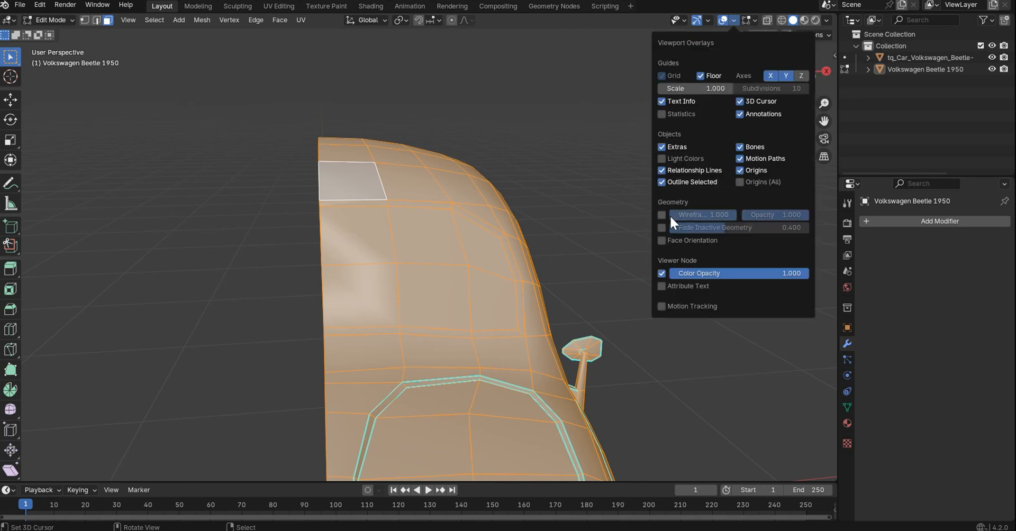
pyautogui.click(662, 241)
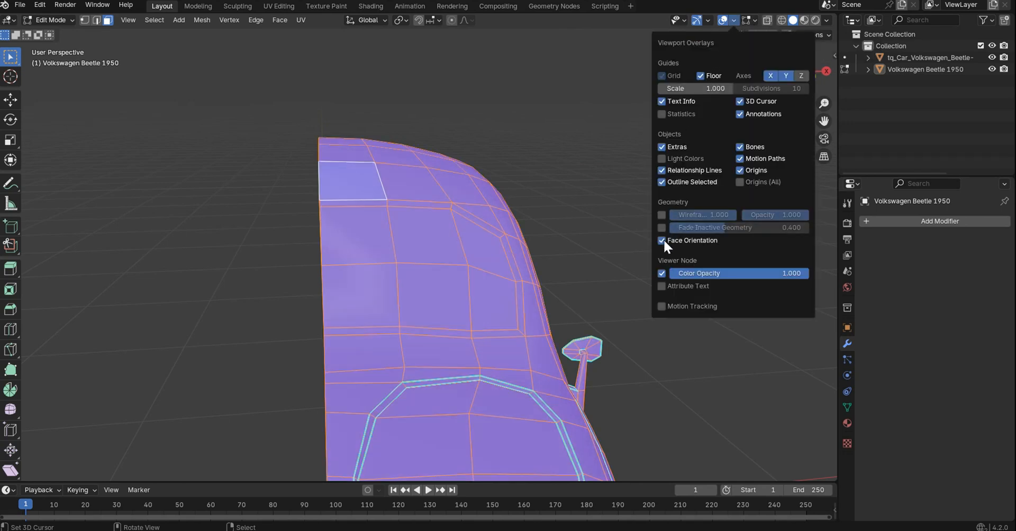
pyautogui.moveTo(468, 256); pyautogui.dragTo(558, 223, button='middle')
# - Turn off the Face Orientation overlay, display face normals as lines, and inspect them along the windshield's centre seam
pyautogui.click(734, 20)
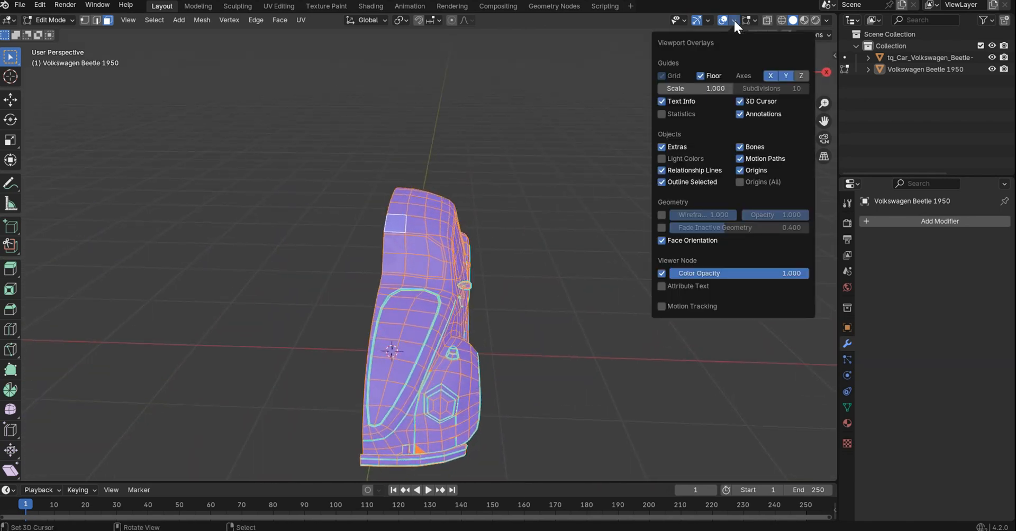
pyautogui.click(662, 242)
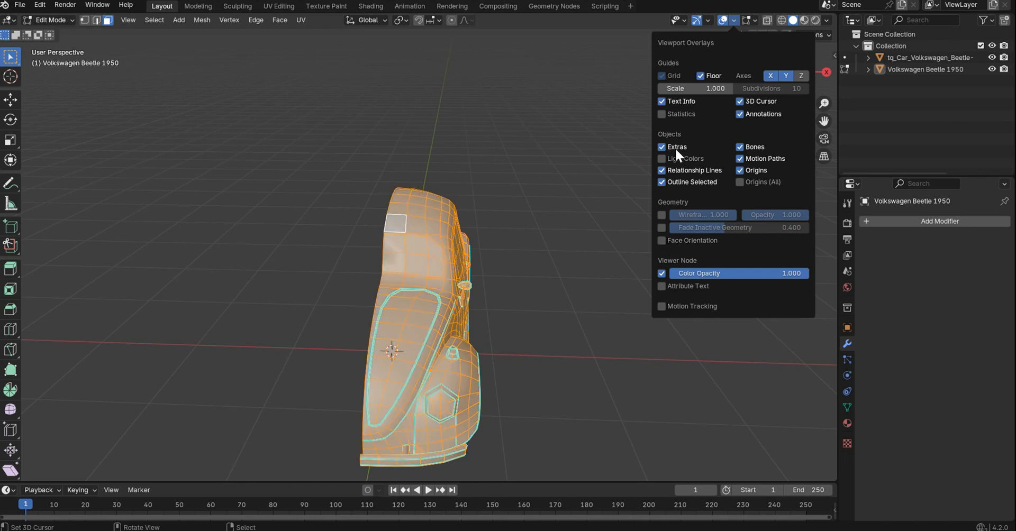
pyautogui.click(753, 20)
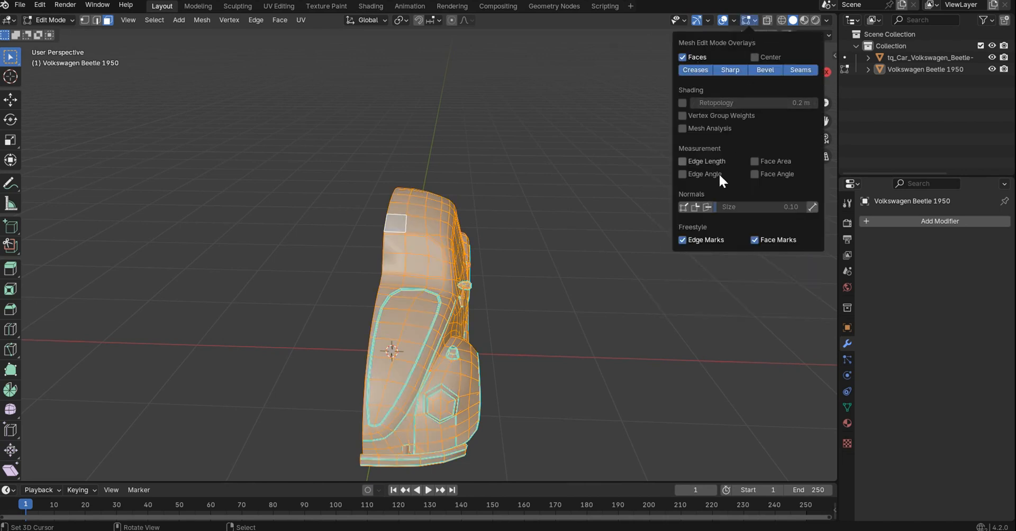
pyautogui.click(708, 207)
pyautogui.scroll(5, 508, 214)
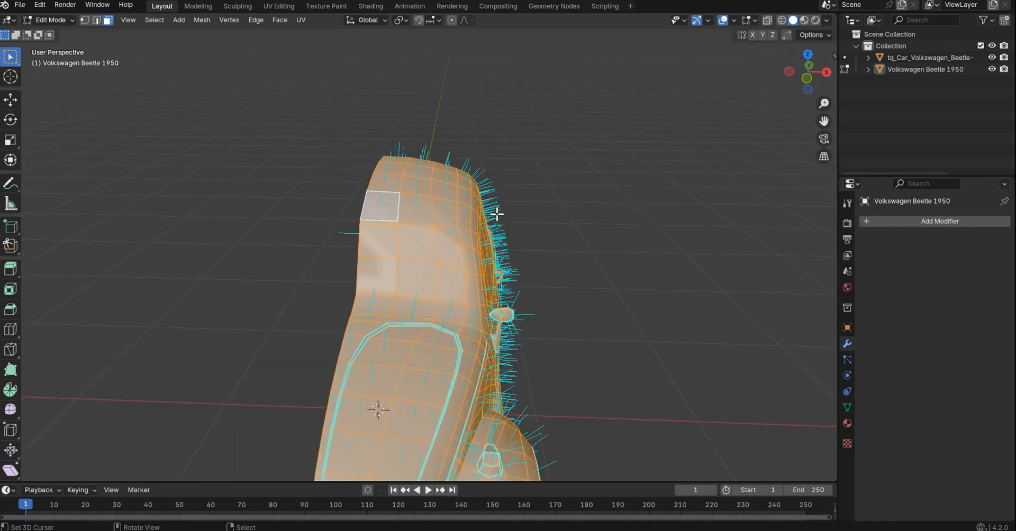
pyautogui.moveTo(322, 233); pyautogui.dragTo(471, 237, button='middle')
pyautogui.scroll(4, 578, 236)
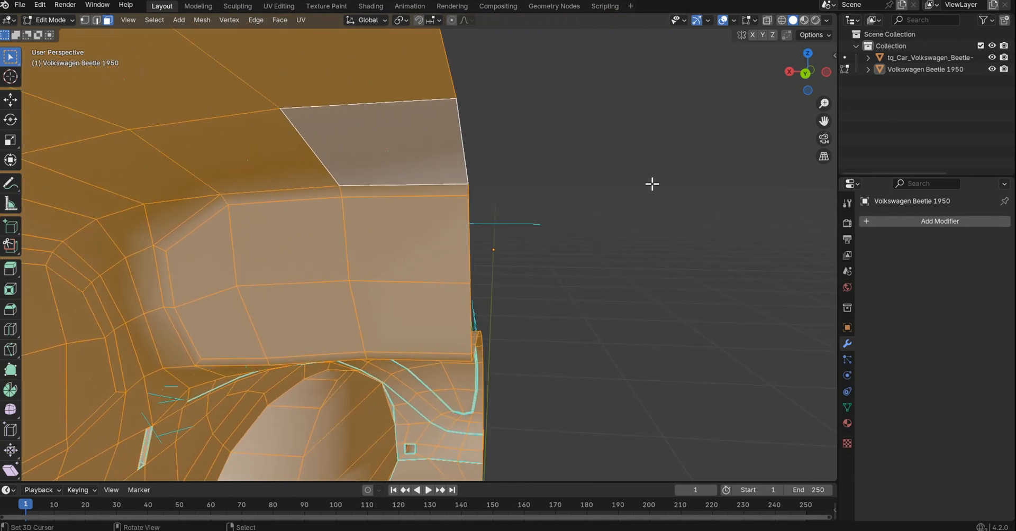
pyautogui.moveTo(652, 184); pyautogui.dragTo(431, 212, button='middle')
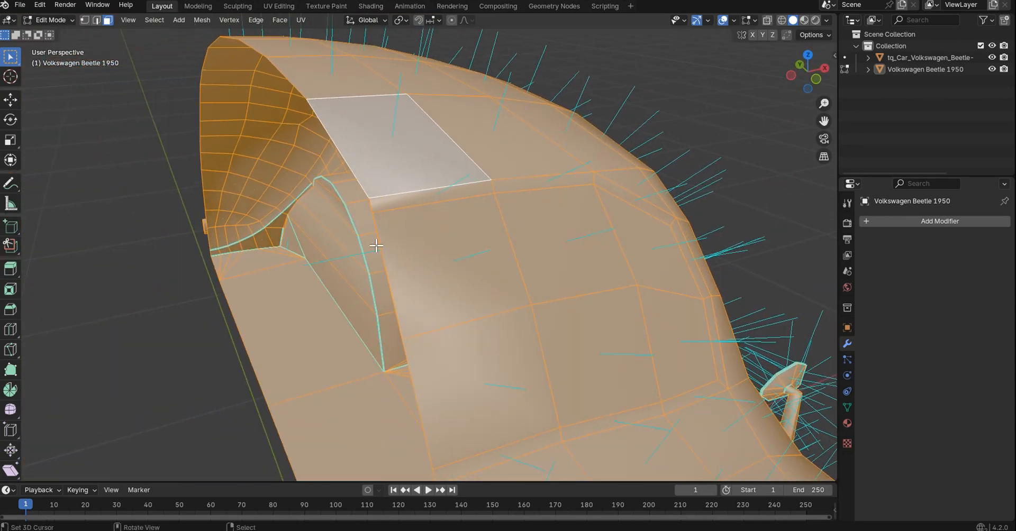
# - Switch to edge selection and clear the face selection on the upper windshield beside the centre seam
pyautogui.rightClick(436, 276)
pyautogui.moveTo(404, 246); pyautogui.dragTo(429, 223, button='middle')
pyautogui.press('Tab')
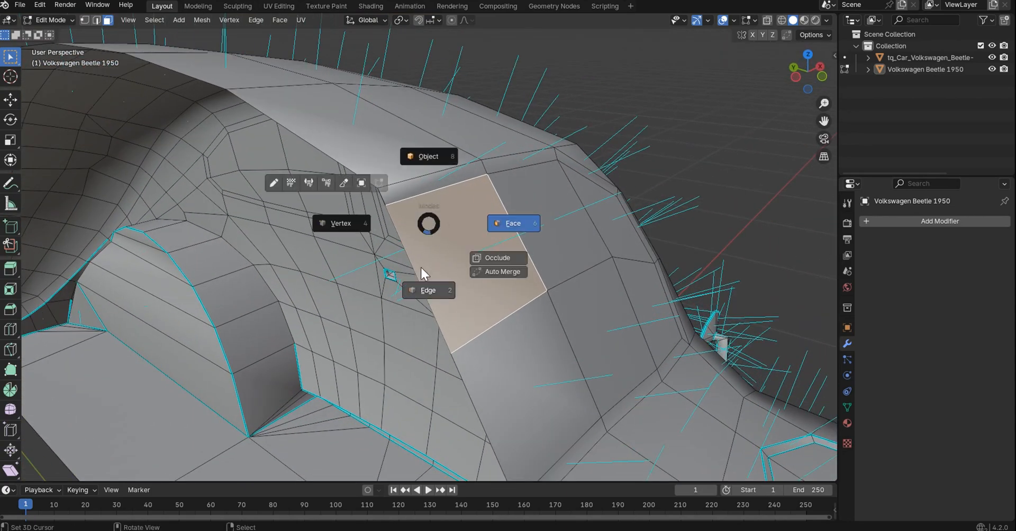
pyautogui.click(421, 273)
pyautogui.hotkey('alt', 'a')
pyautogui.moveTo(429, 268)
pyautogui.mouseDown(button='middle')
pyautogui.moveTo(450, 257)
pyautogui.moveTo(432, 260)
pyautogui.mouseUp(button='middle')
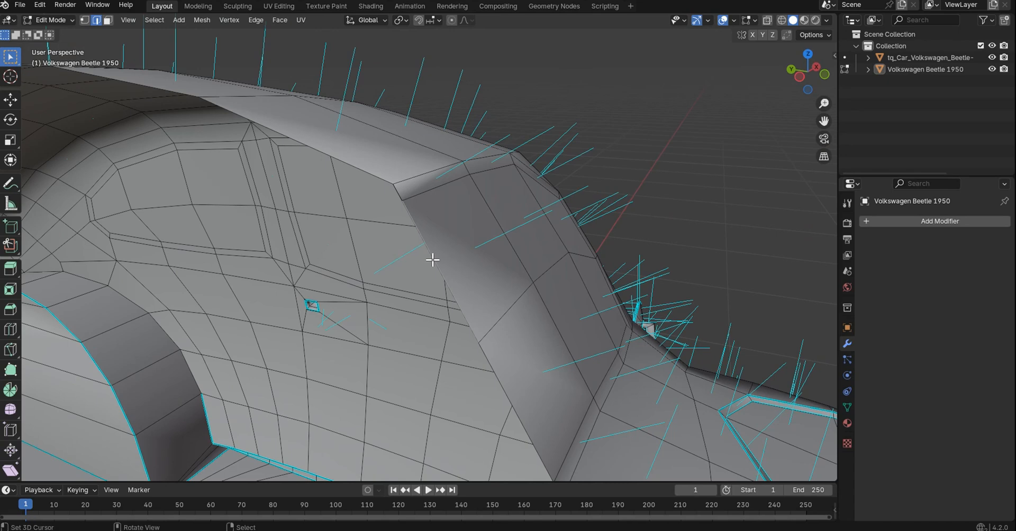
# - Try moving the upper windshield edge on the centre seam to expose the hidden face, and undo the move
pyautogui.press('g')
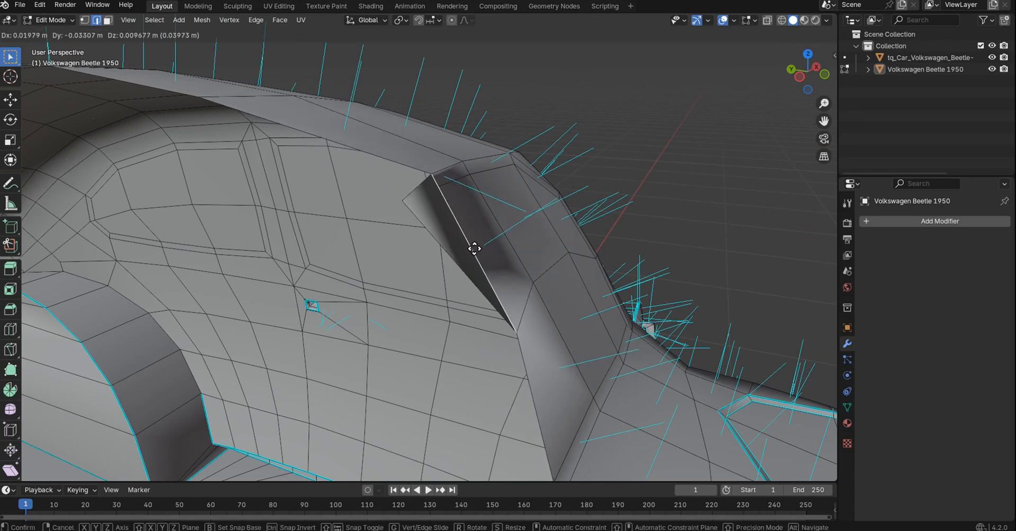
pyautogui.click(501, 244)
pyautogui.moveTo(500, 244); pyautogui.dragTo(404, 214, button='middle')
pyautogui.hotkey('ctrl', 'z')
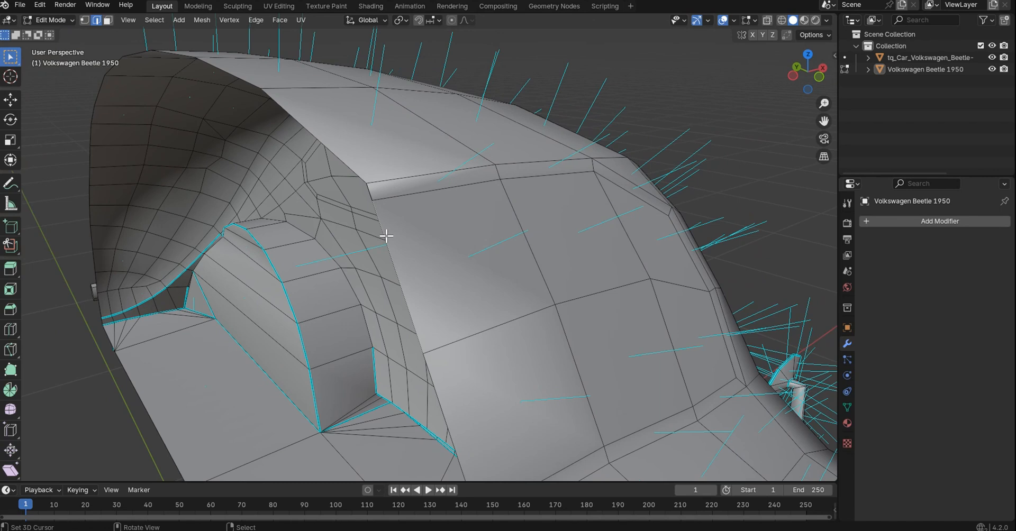
# - Dissolve the upper windshield edge on the centre seam to remove the hidden extra face
pyautogui.press('x')
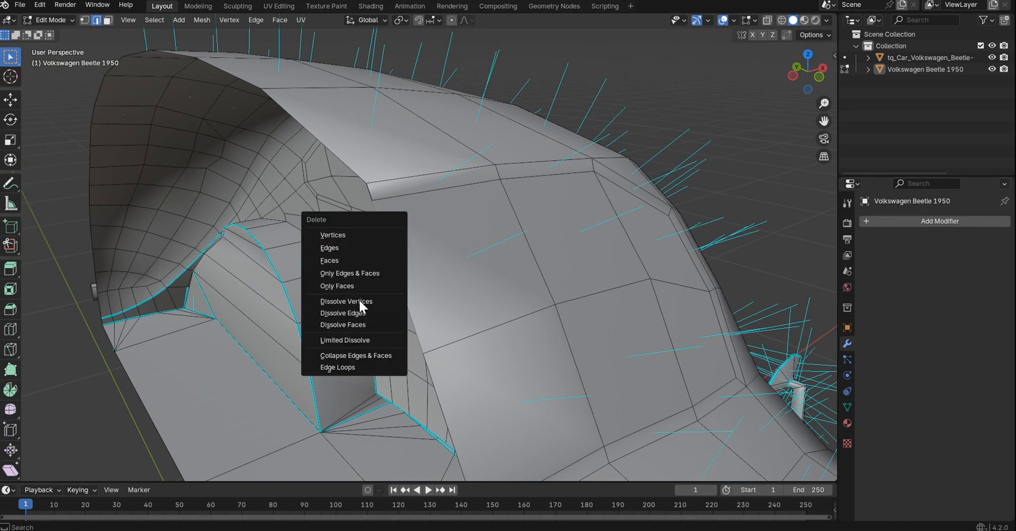
pyautogui.click(364, 314)
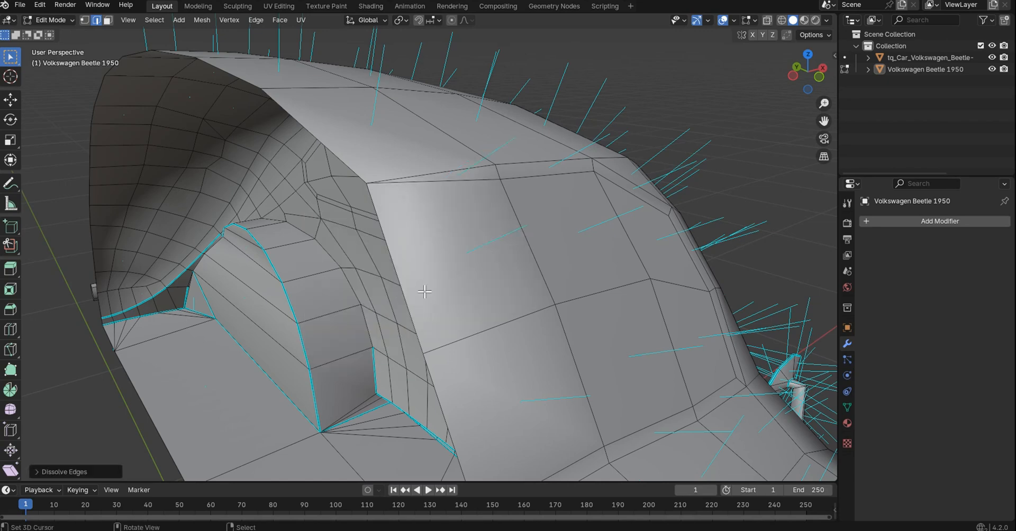
# - Switch to Object Mode, apply the glossy red MatCap lighting, and examine the reflections across the windshield
pyautogui.moveTo(425, 292); pyautogui.dragTo(536, 263, button='middle')
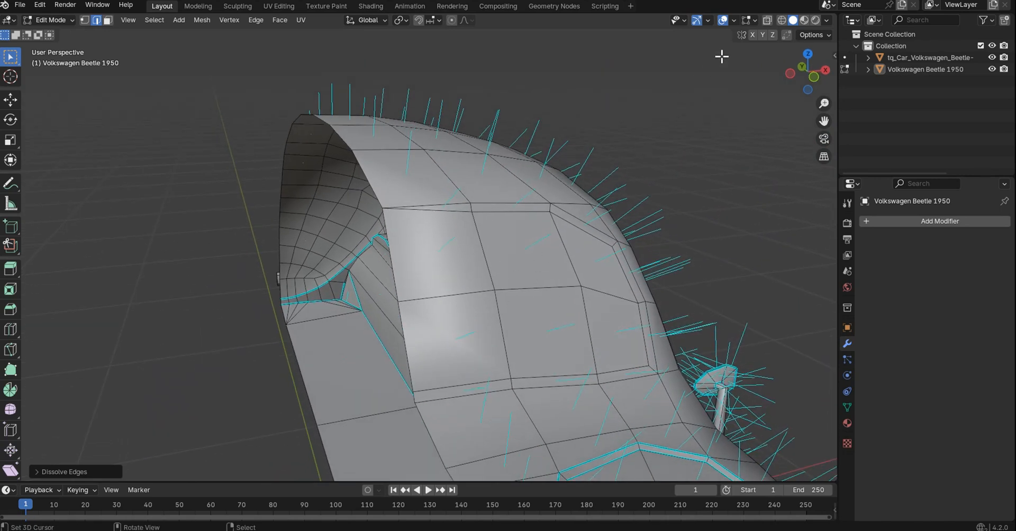
pyautogui.press('Tab')
pyautogui.moveTo(585, 160); pyautogui.dragTo(608, 188, button='middle')
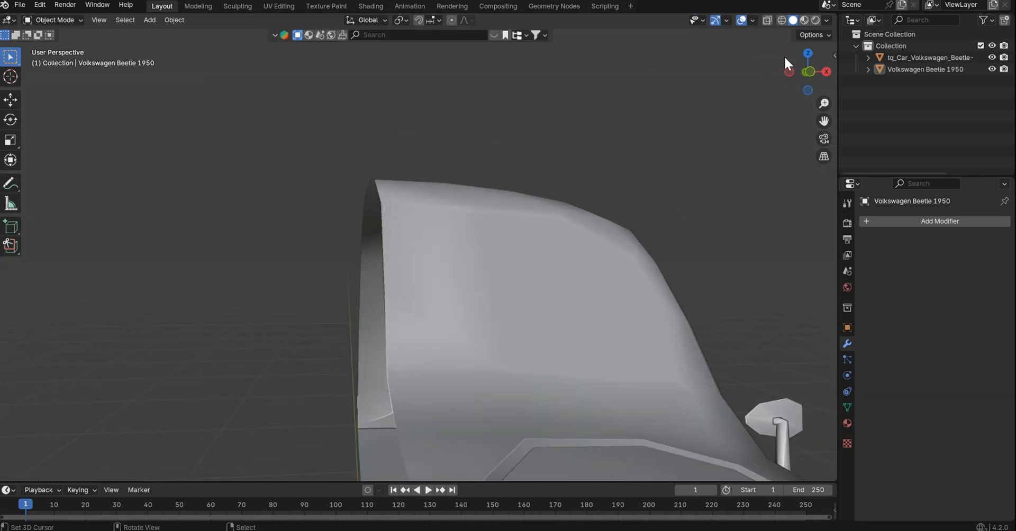
pyautogui.click(827, 20)
pyautogui.click(816, 76)
pyautogui.click(818, 98)
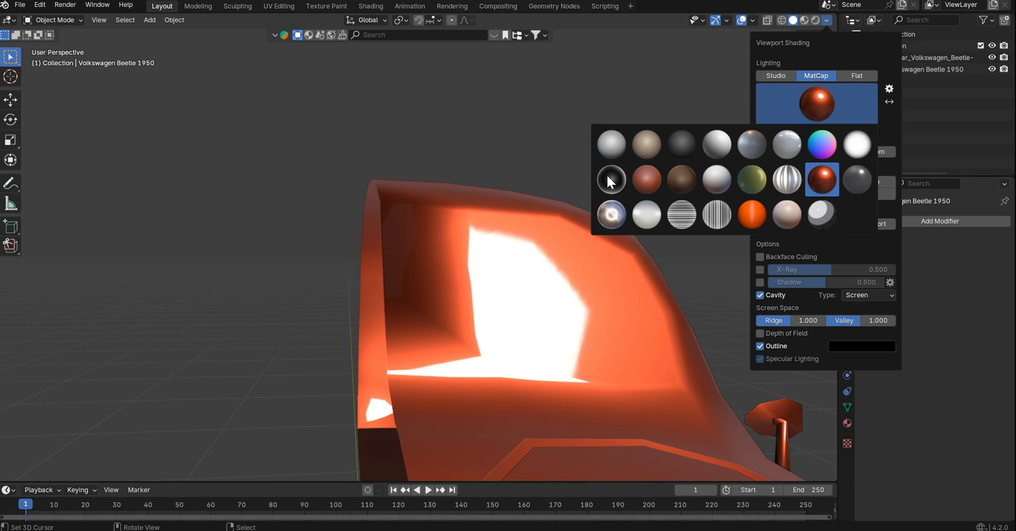
pyautogui.moveTo(557, 145)
pyautogui.mouseDown(button='middle')
pyautogui.moveTo(613, 167)
pyautogui.moveTo(624, 150)
pyautogui.moveTo(582, 154)
pyautogui.moveTo(710, 130)
pyautogui.moveTo(687, 118)
pyautogui.moveTo(741, 49)
pyautogui.mouseUp(button='middle')
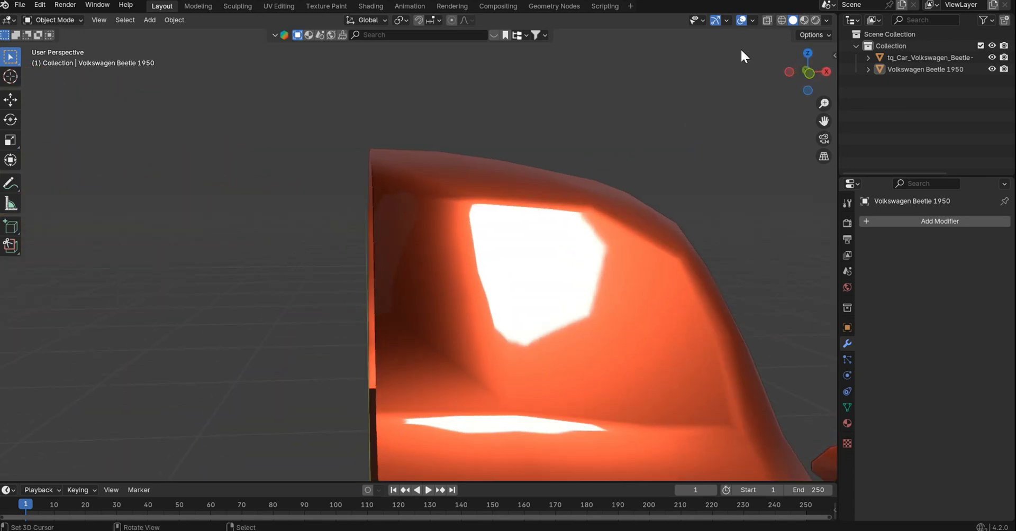
# - Return the viewport lighting to Studio and go back to editing the car body's mesh edges
pyautogui.click(824, 20)
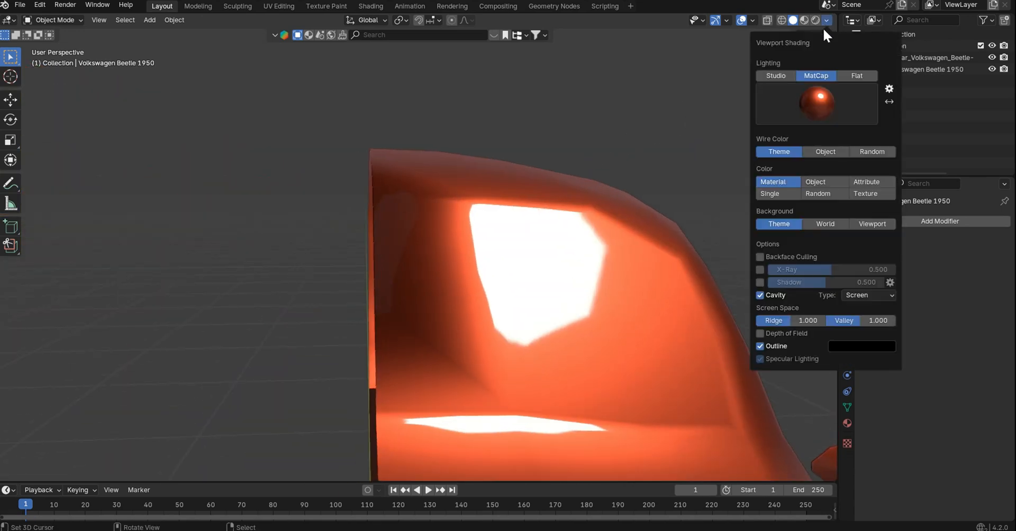
pyautogui.click(782, 74)
pyautogui.moveTo(560, 164); pyautogui.dragTo(563, 225, button='middle')
pyautogui.hotkey('ctrl', 'Tab')
pyautogui.click(551, 351)
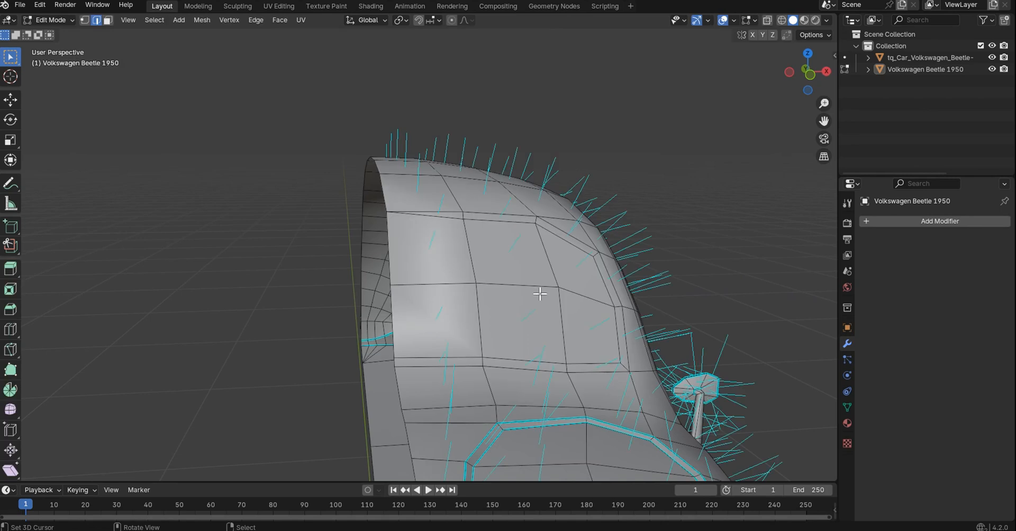
# - Switch to vertex selection and try sliding the seam vertex where the two upper windshield edges converge
pyautogui.moveTo(540, 297); pyautogui.dragTo(499, 246, button='middle')
pyautogui.scroll(6, 499, 246)
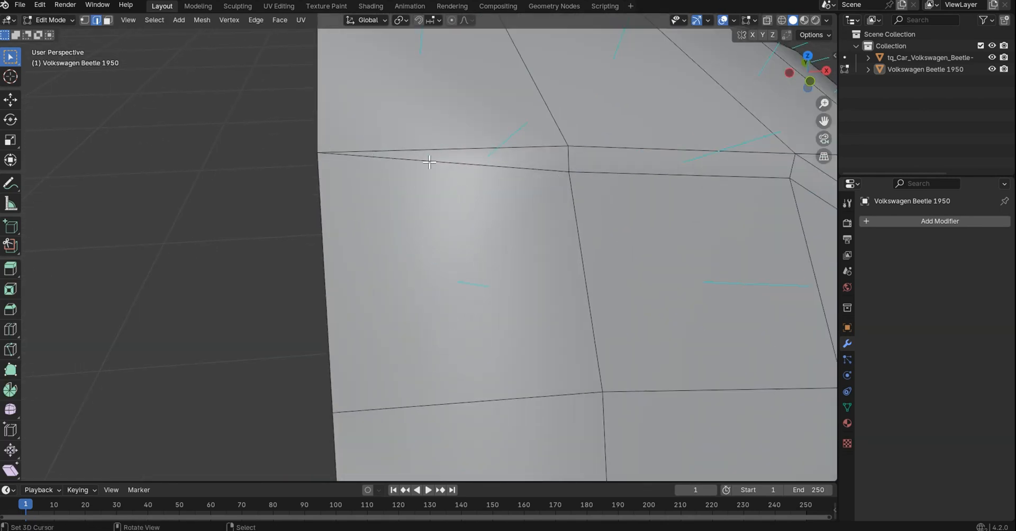
pyautogui.press('1')
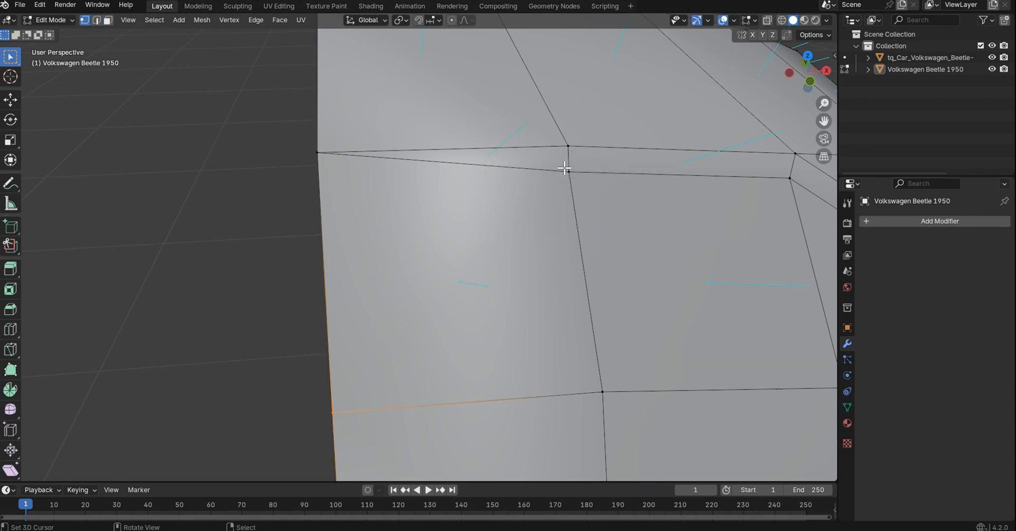
pyautogui.moveTo(572, 172); pyautogui.dragTo(748, 88, button='middle')
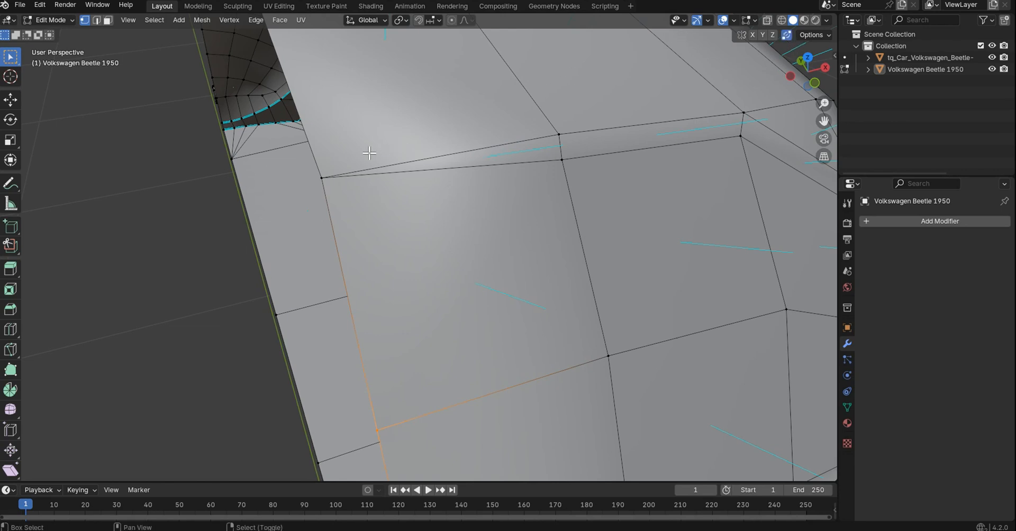
pyautogui.moveTo(370, 154); pyautogui.dragTo(379, 192, button='middle')
pyautogui.click(357, 206)
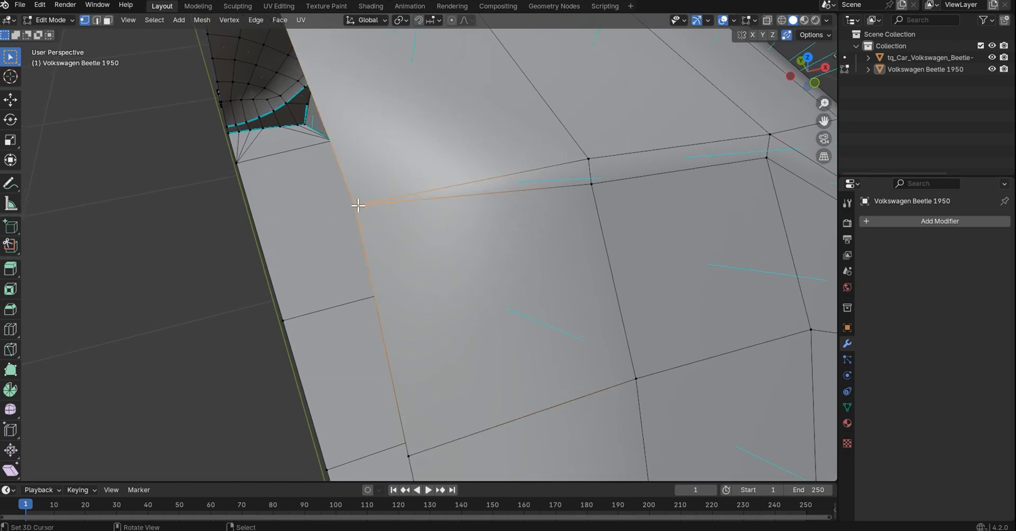
pyautogui.hotkey('shift', 'v')
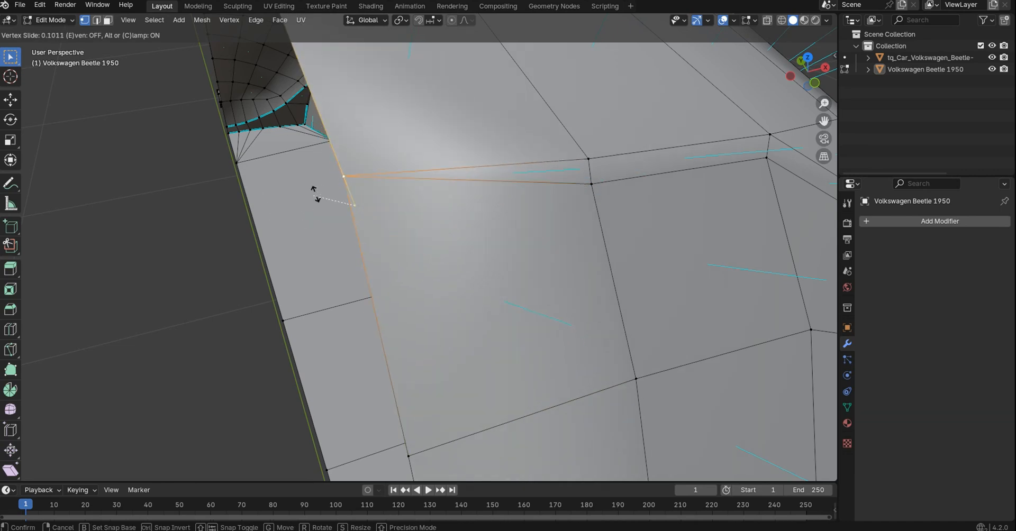
pyautogui.click(325, 219)
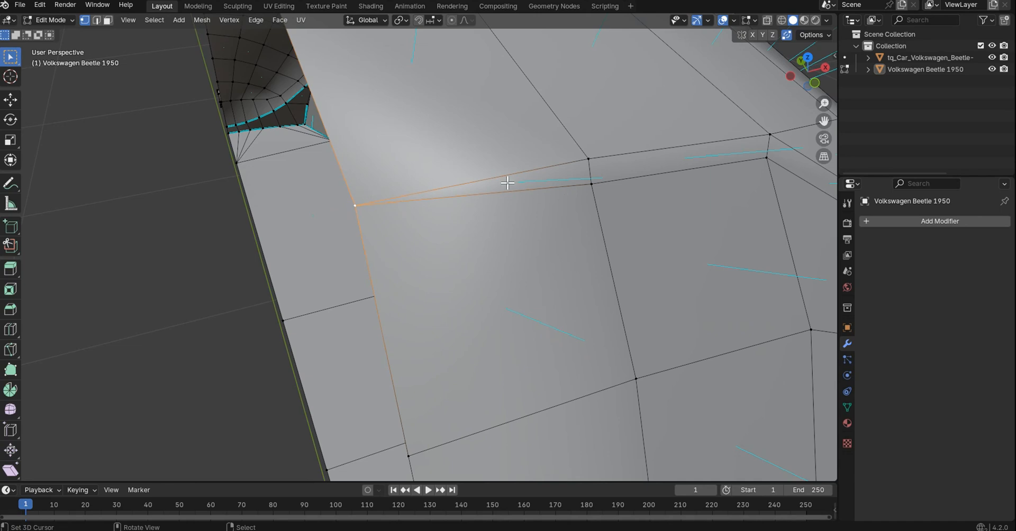
# - Knife-cut a new edge from the inner upper windshield vertex to the centre seam, constrained to the X axis
pyautogui.click(592, 184)
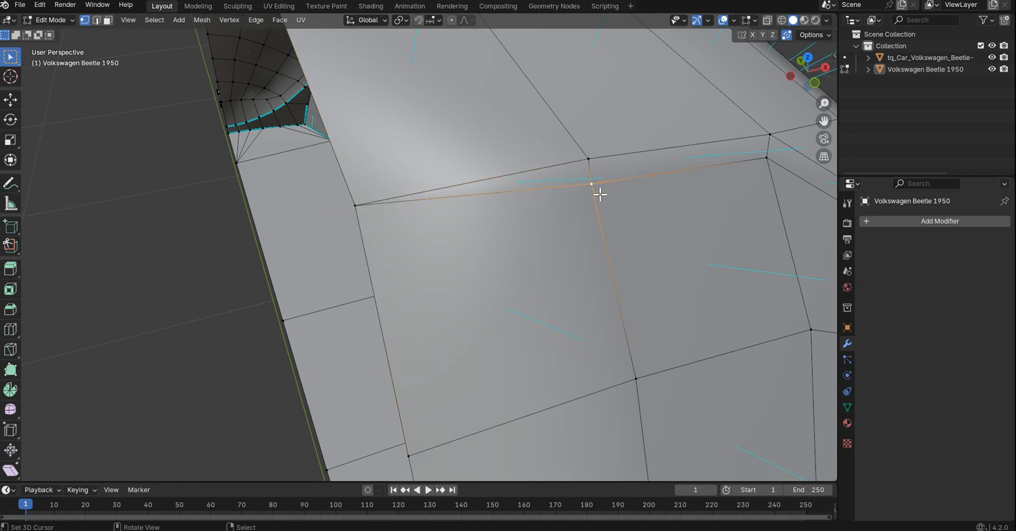
pyautogui.press('k')
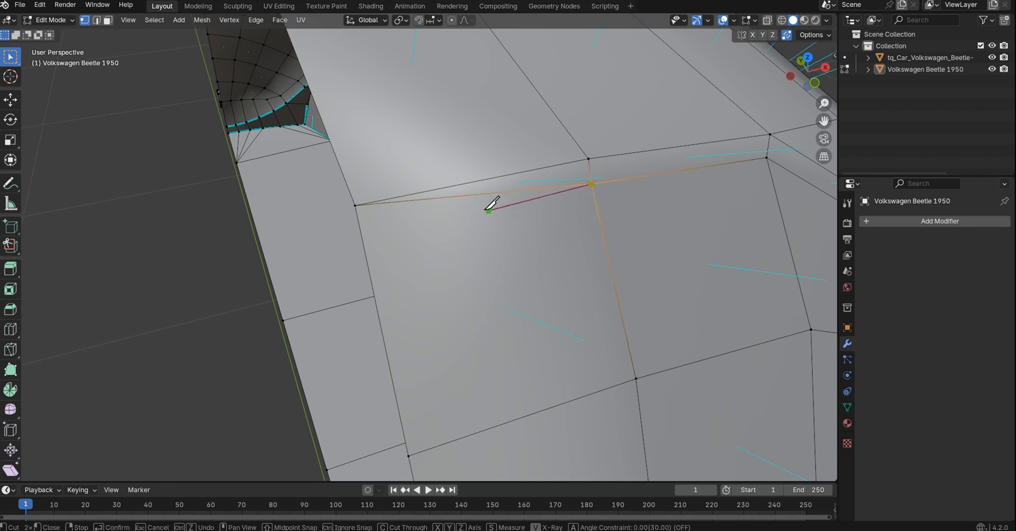
pyautogui.press('x')
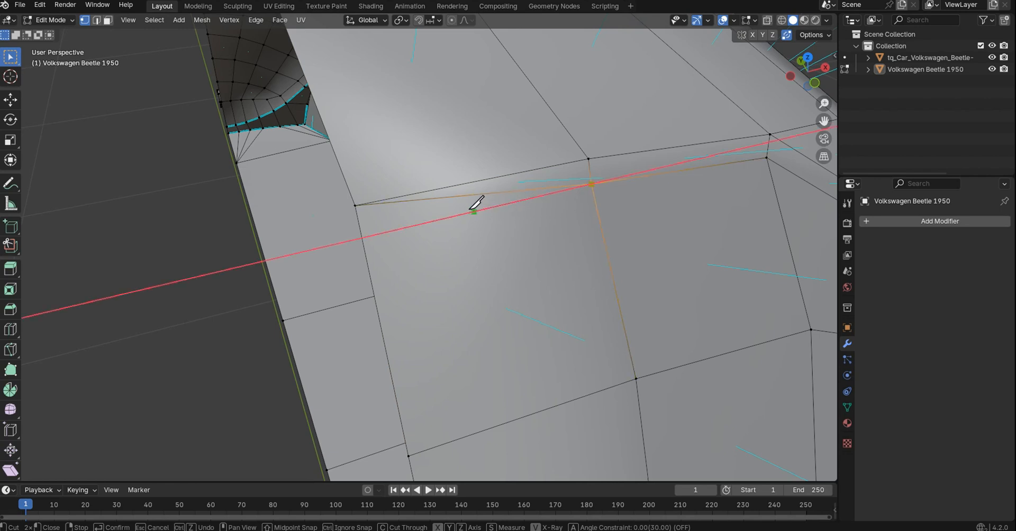
pyautogui.click(361, 238)
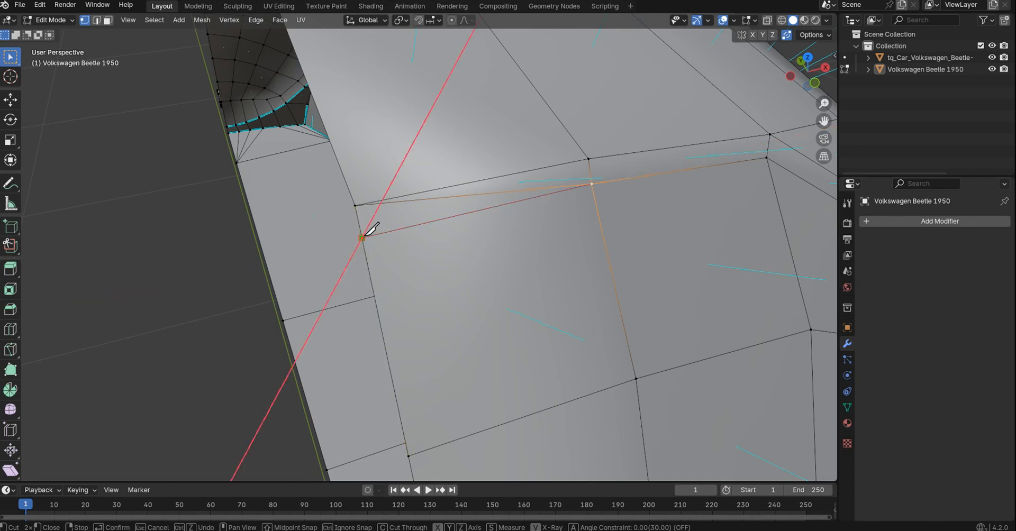
pyautogui.press('Return')
# - Dissolve the slanted edge above the new cut that converges at the upper seam vertex
pyautogui.moveTo(495, 284); pyautogui.dragTo(520, 175, button='middle')
pyautogui.press('2')
pyautogui.click(519, 219)
pyautogui.click(513, 185)
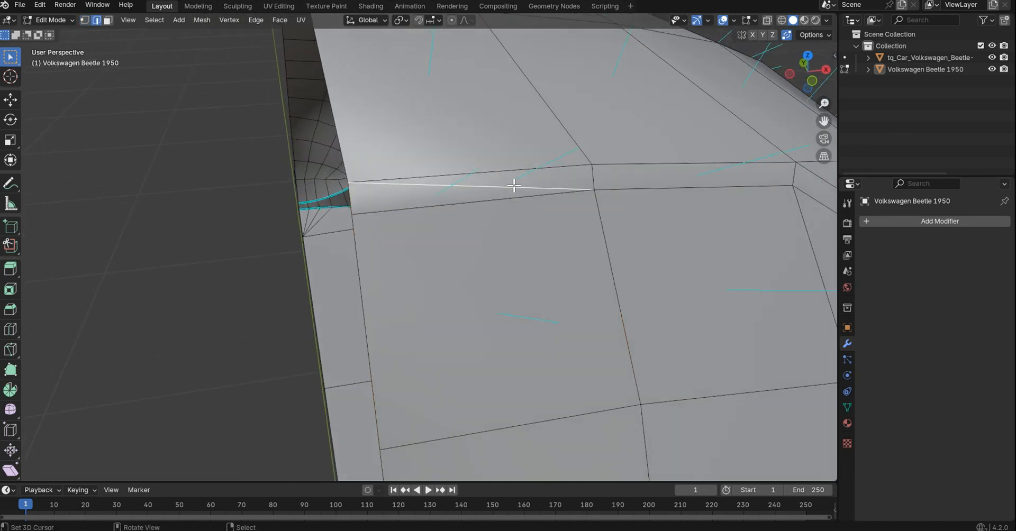
pyautogui.press('x')
pyautogui.click(513, 186)
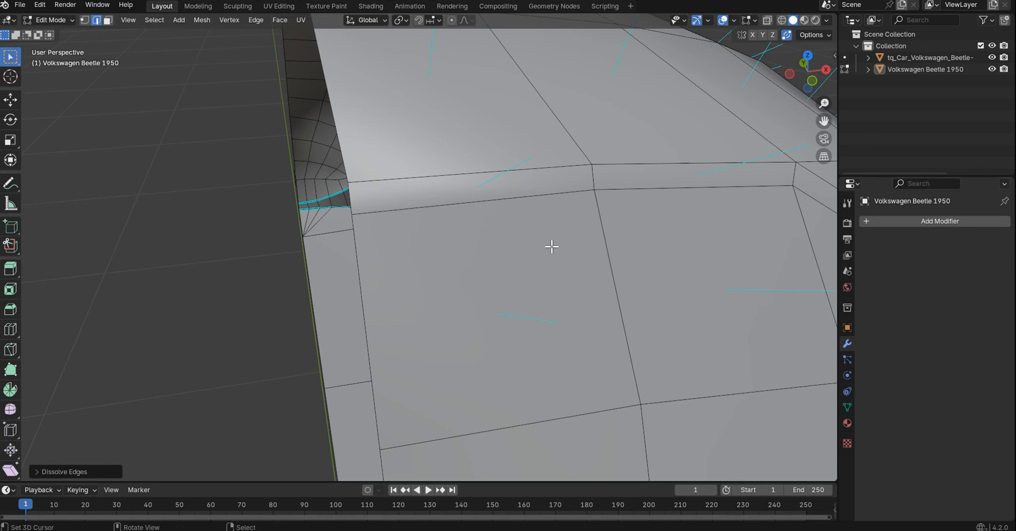
pyautogui.moveTo(551, 243); pyautogui.dragTo(549, 229, button='middle')
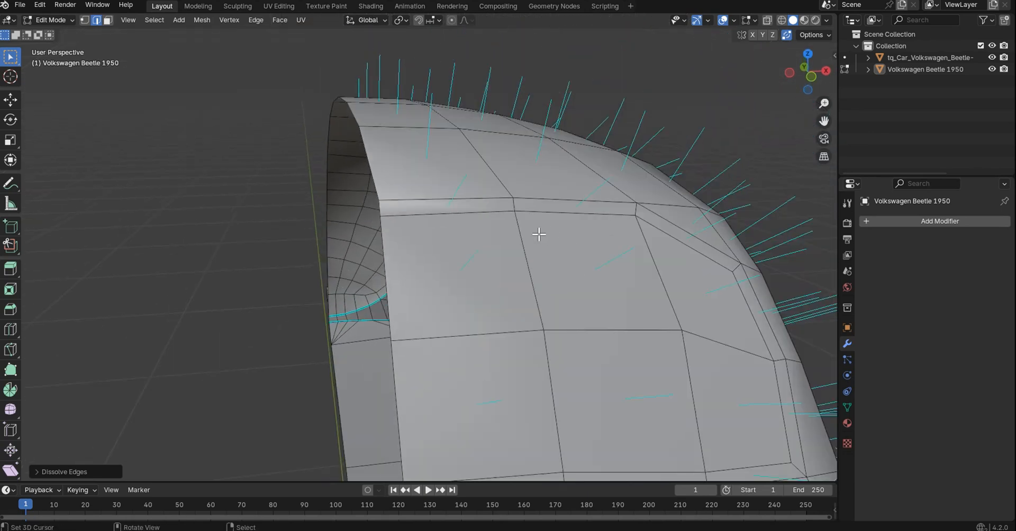
# - Knife-cut a horizontal edge line across the windshield's upper row of faces to the centre seam, constrained to X
pyautogui.moveTo(664, 289); pyautogui.dragTo(671, 350, button='middle')
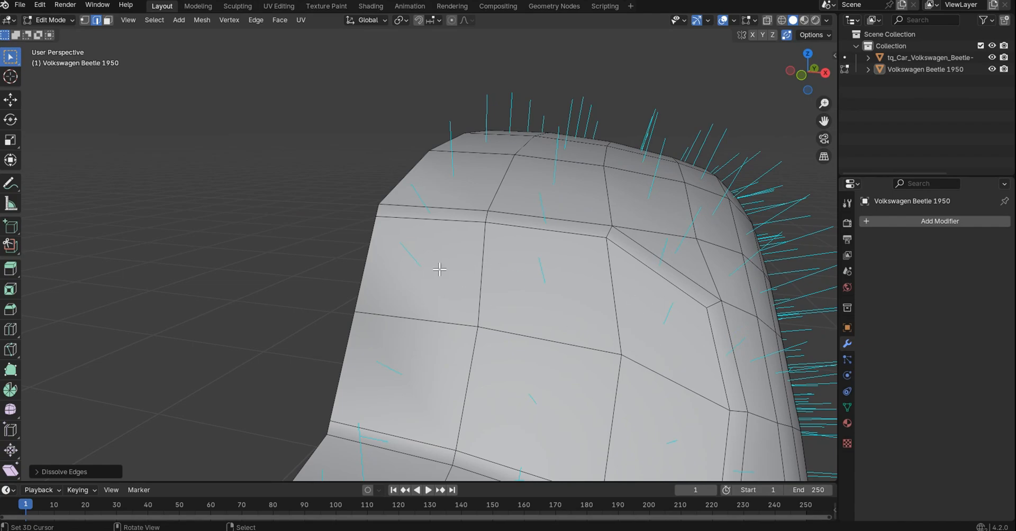
pyautogui.moveTo(617, 301); pyautogui.dragTo(641, 307, button='middle')
pyautogui.press('k')
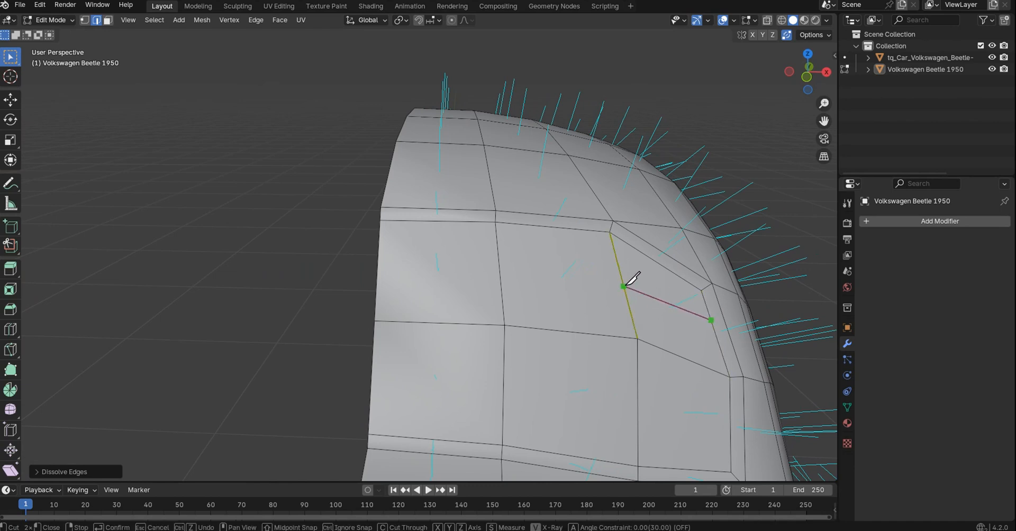
pyautogui.press('x')
pyautogui.click(504, 275)
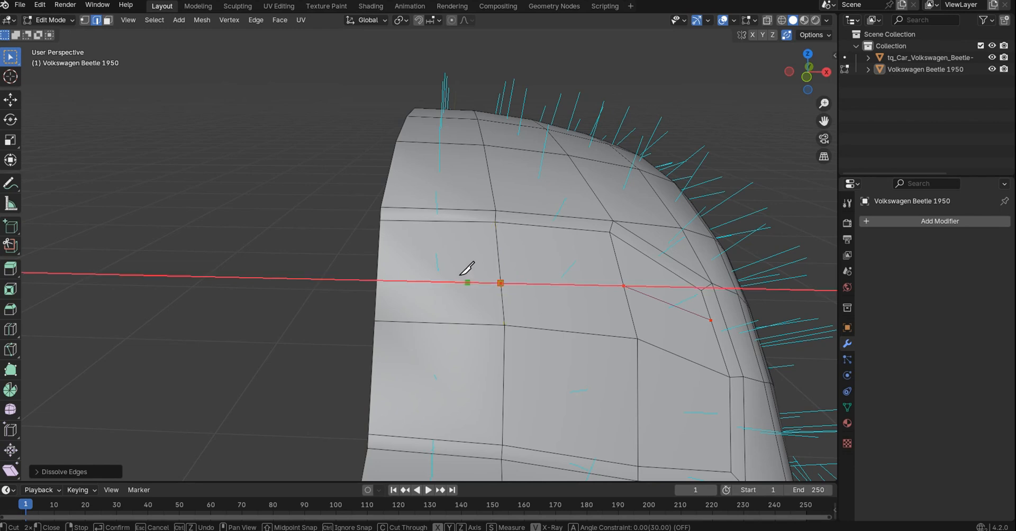
pyautogui.click(379, 275)
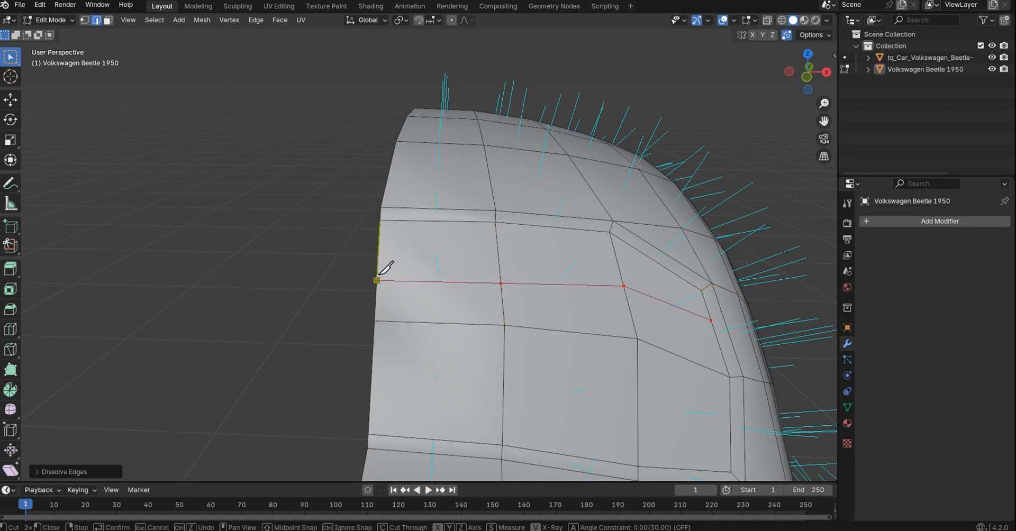
pyautogui.press('Return')
# - Knife-cut a second horizontal edge line across the windshield's lower row of faces to the centre seam, constrained to X
pyautogui.moveTo(566, 305); pyautogui.dragTo(599, 256, button='middle')
pyautogui.scroll(1, 599, 256)
pyautogui.press('k')
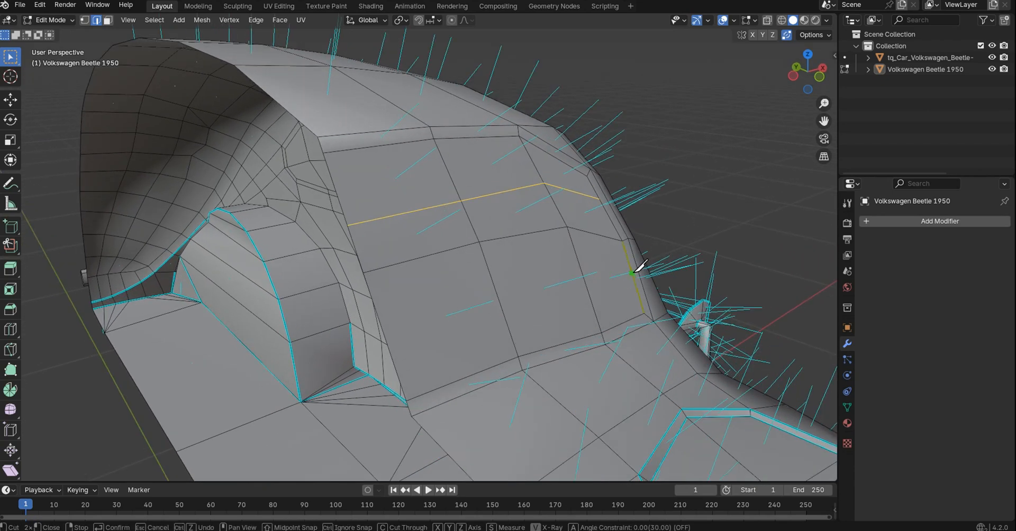
pyautogui.click(582, 272)
pyautogui.press('x')
pyautogui.click(499, 302)
pyautogui.press('x')
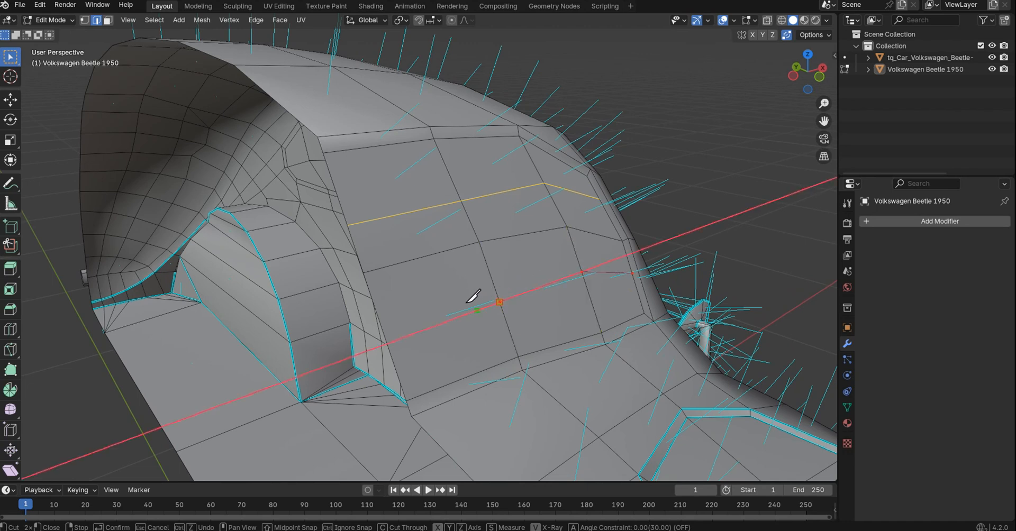
pyautogui.click(387, 326)
pyautogui.press('Return')
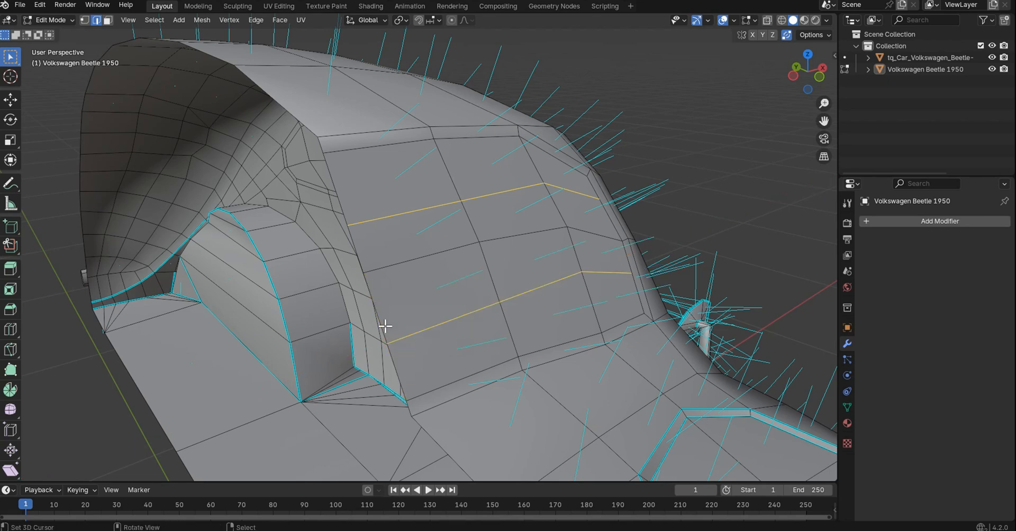
# - Turn off the face normals display and return to Object Mode with the front of the car in view
pyautogui.moveTo(631, 297); pyautogui.dragTo(590, 290, button='middle')
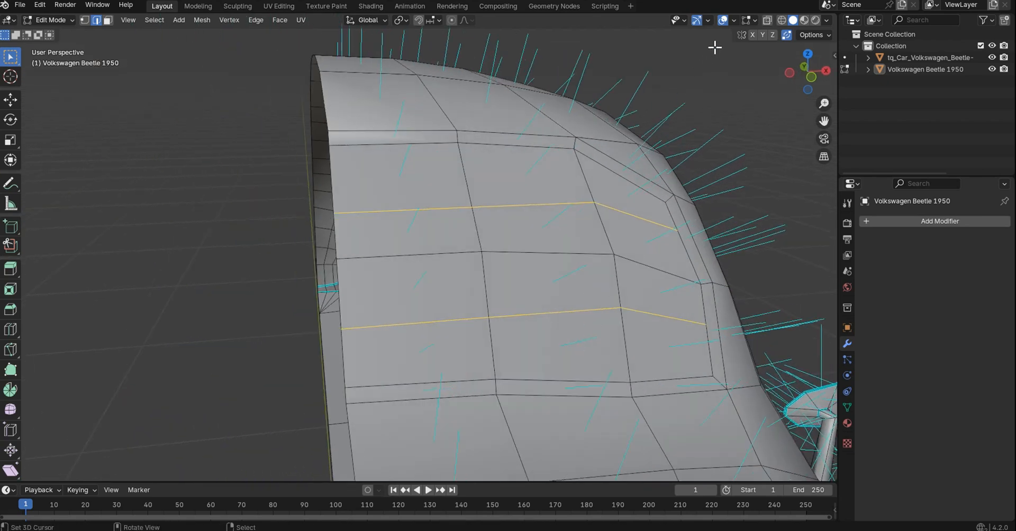
pyautogui.click(755, 21)
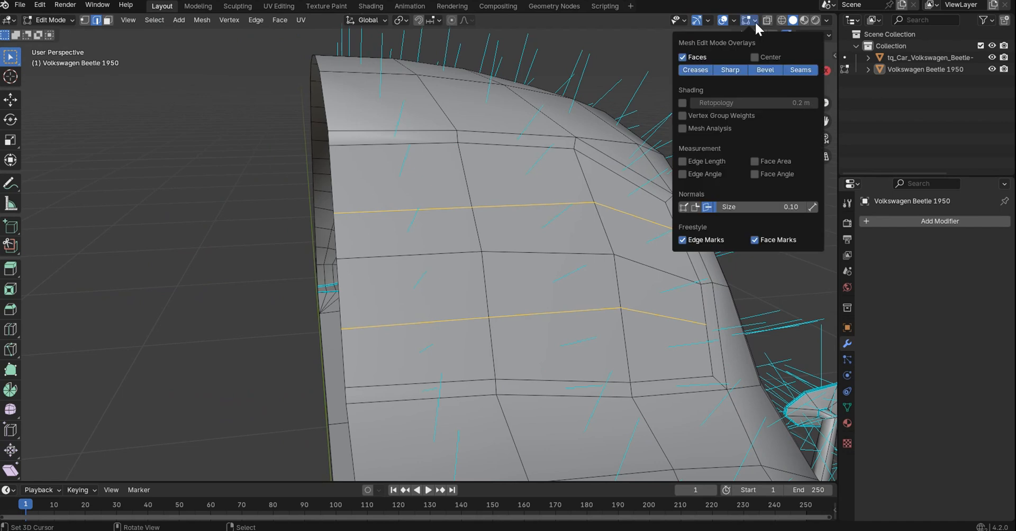
pyautogui.click(709, 206)
pyautogui.press('Tab')
pyautogui.moveTo(599, 218); pyautogui.dragTo(552, 231, button='middle')
pyautogui.scroll(-4, 597, 197)
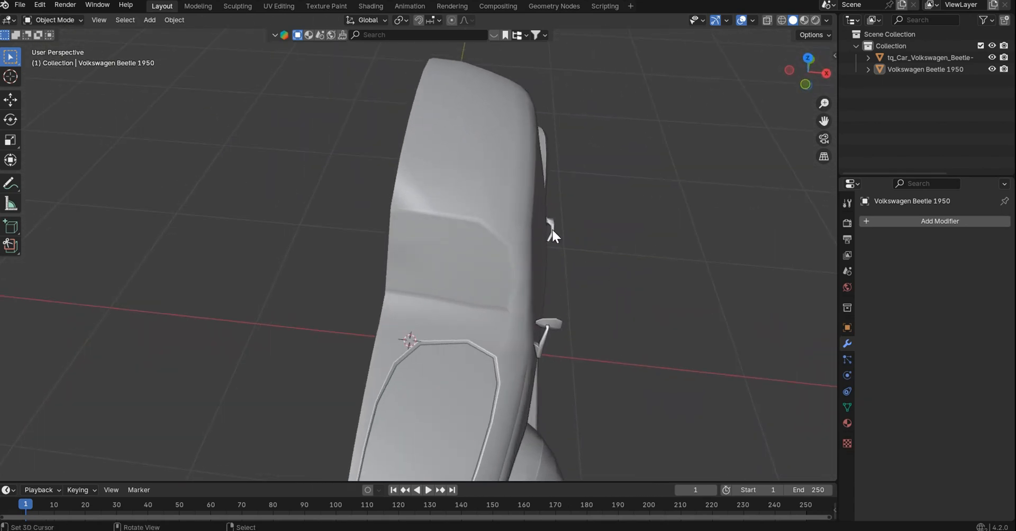
# - Set the lighting to the red MatCap, select the car body, and examine reflections over the windshield, roof and side
pyautogui.click(827, 20)
pyautogui.click(814, 74)
pyautogui.moveTo(694, 141)
pyautogui.mouseDown(button='middle')
pyautogui.moveTo(634, 145)
pyautogui.moveTo(657, 116)
pyautogui.moveTo(633, 118)
pyautogui.moveTo(650, 113)
pyautogui.mouseUp(button='middle')
pyautogui.scroll(5, 649, 114)
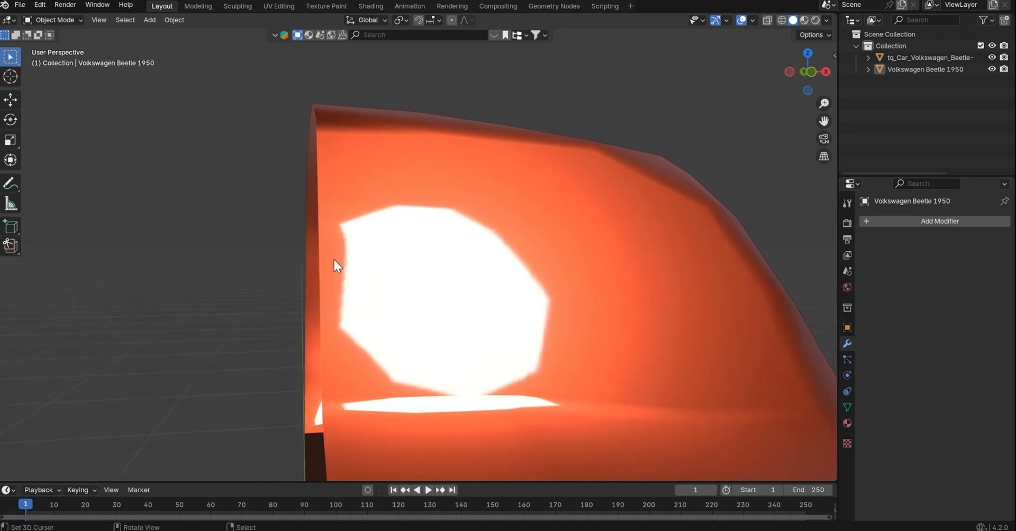
pyautogui.moveTo(486, 213); pyautogui.dragTo(634, 136, button='middle')
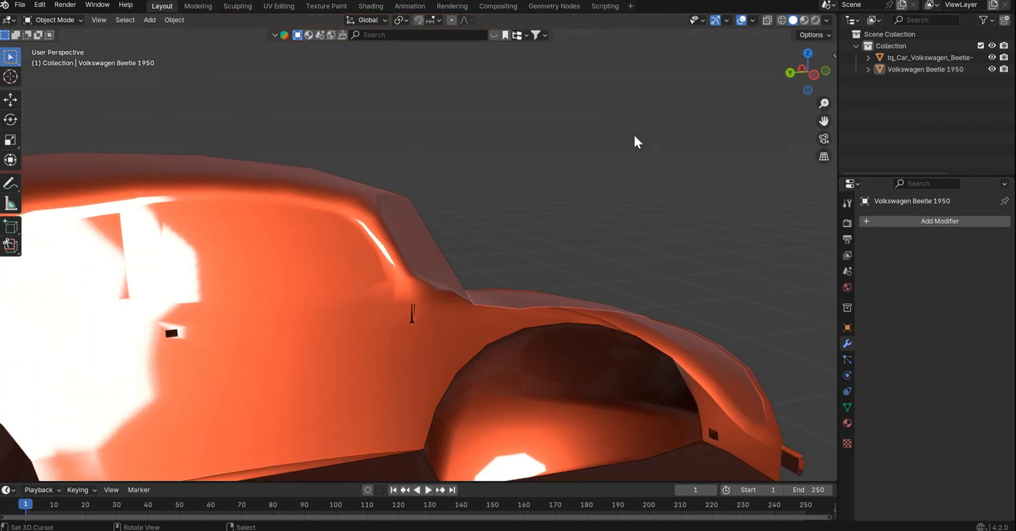
pyautogui.moveTo(304, 162); pyautogui.dragTo(335, 172)
pyautogui.moveTo(428, 205); pyautogui.dragTo(285, 218, button='middle')
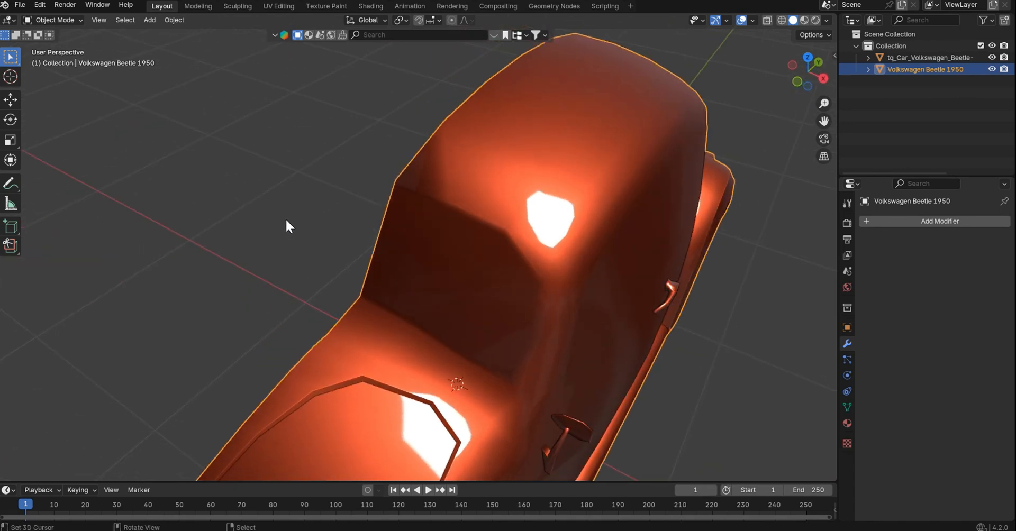
pyautogui.moveTo(570, 203); pyautogui.dragTo(421, 172, button='middle')
# - Select the centre roof face just above the windshield and examine the roof-to-windshield transition from the right and left side views
pyautogui.press('Tab')
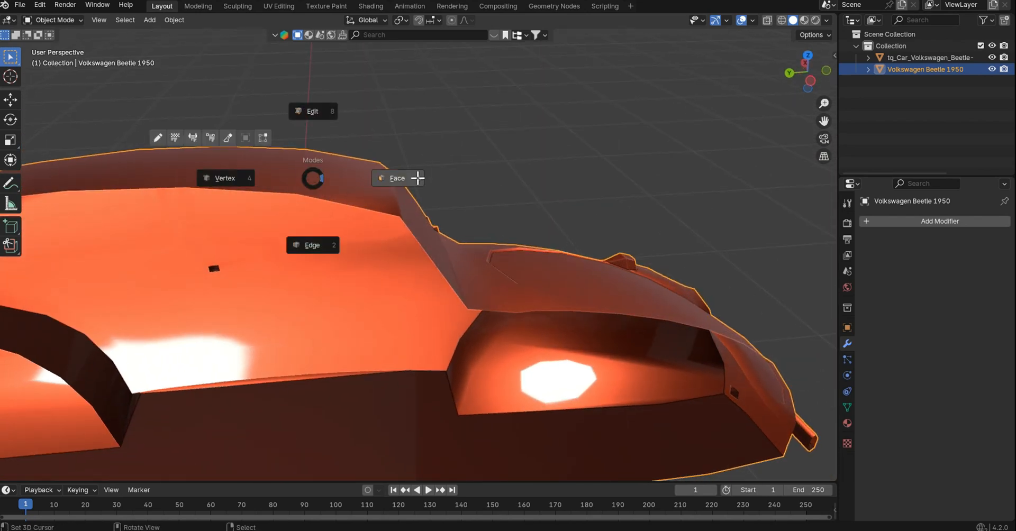
pyautogui.click(417, 177)
pyautogui.rightClick(346, 184)
pyautogui.moveTo(345, 184); pyautogui.dragTo(377, 151, button='middle')
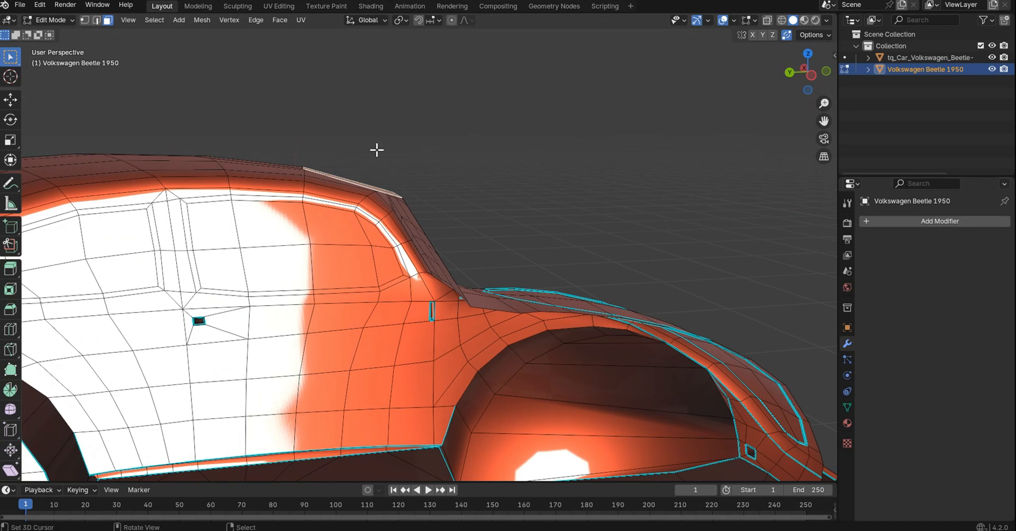
pyautogui.press('KP_1')
pyautogui.press('KP_3')
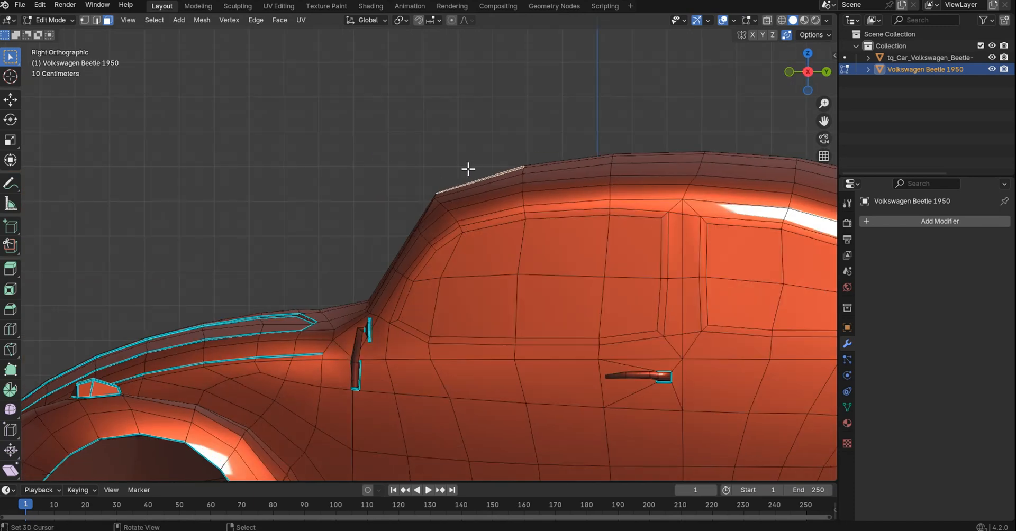
pyautogui.scroll(3, 476, 170)
pyautogui.scroll(2, 477, 170)
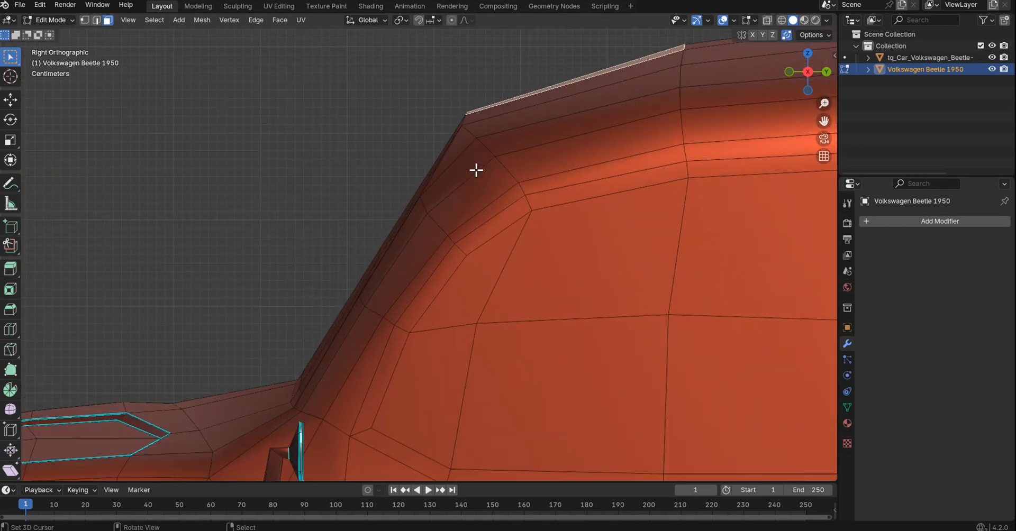
pyautogui.press('ctrl+KP_3')
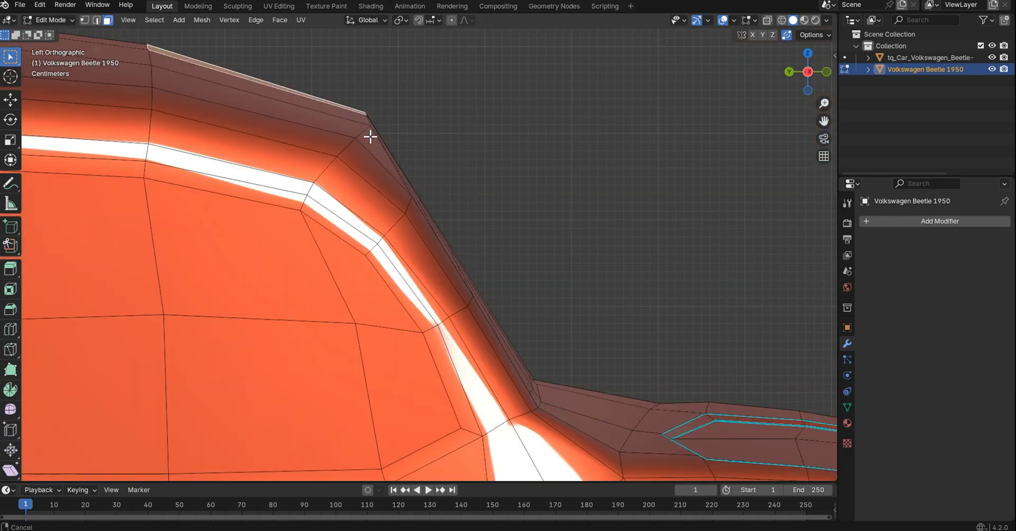
pyautogui.keyDown('shift'); pyautogui.moveTo(371, 136); pyautogui.dragTo(427, 272, button='middle'); pyautogui.keyUp('shift')
pyautogui.scroll(6, 417, 250)
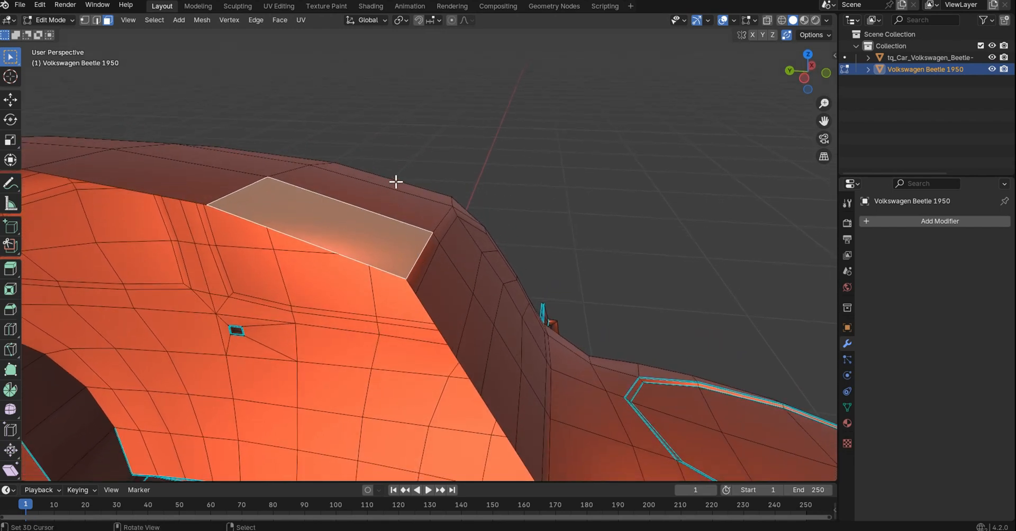
# - Try a knife cut across the roof's front row of faces to the centre seam, constrained to X
pyautogui.moveTo(396, 181); pyautogui.dragTo(530, 241, button='middle')
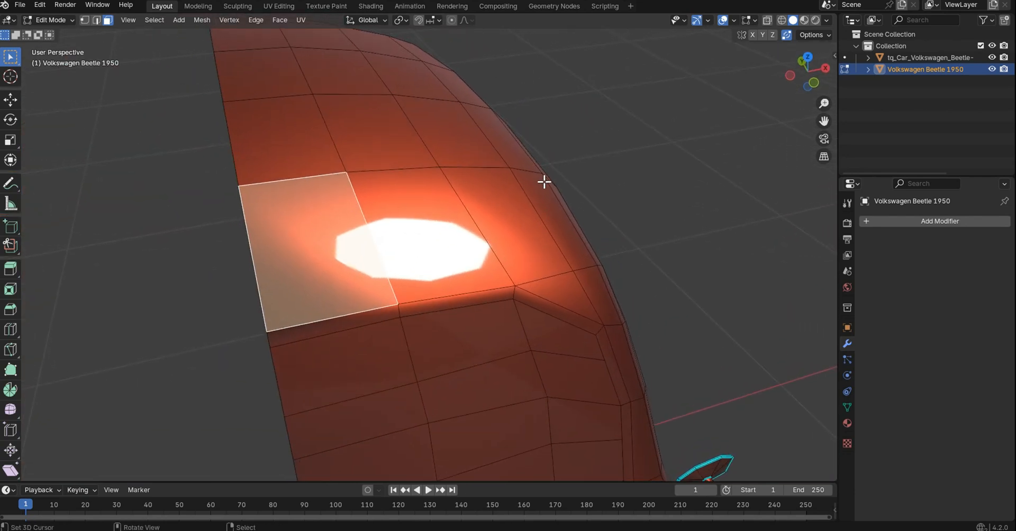
pyautogui.scroll(-5, 544, 181)
pyautogui.moveTo(544, 180); pyautogui.dragTo(501, 239, button='middle')
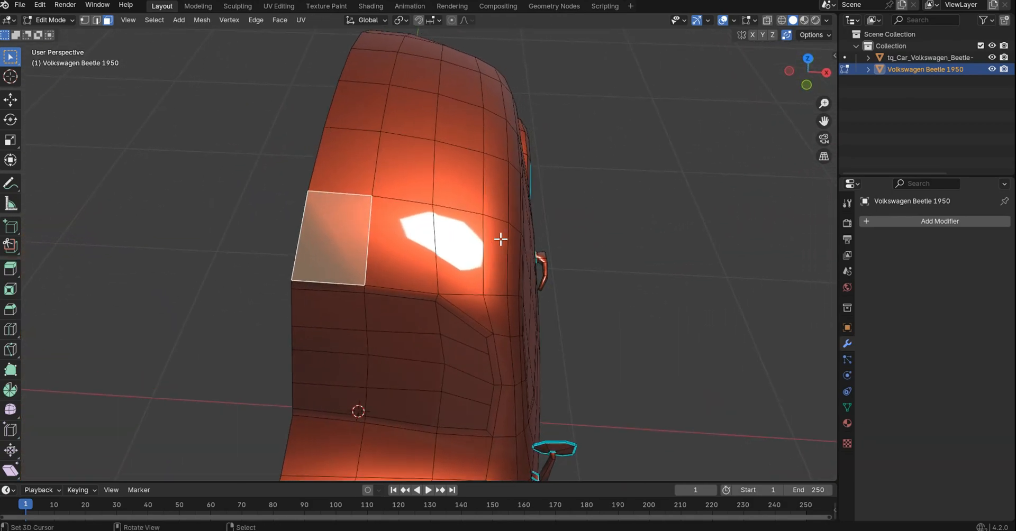
pyautogui.scroll(2, 500, 240)
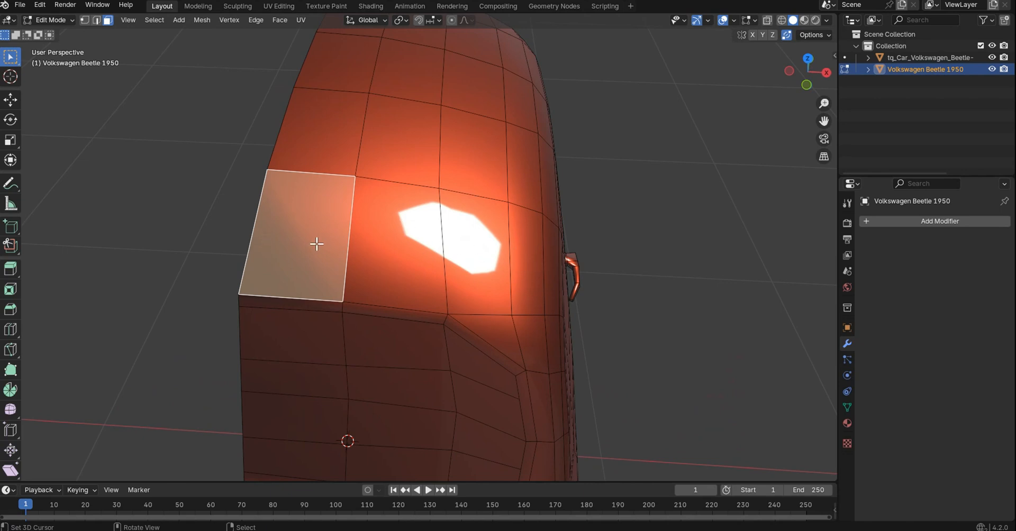
pyautogui.press('k')
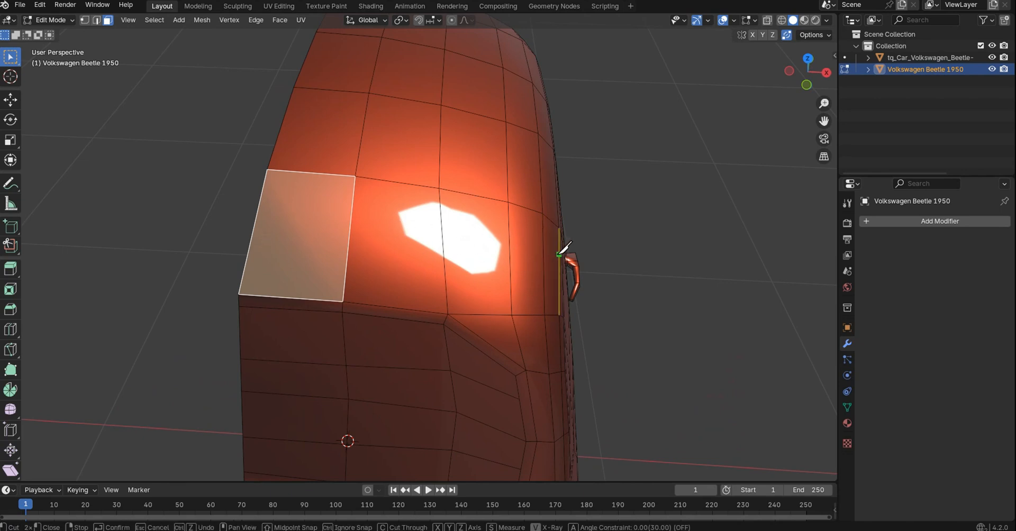
pyautogui.click(549, 254)
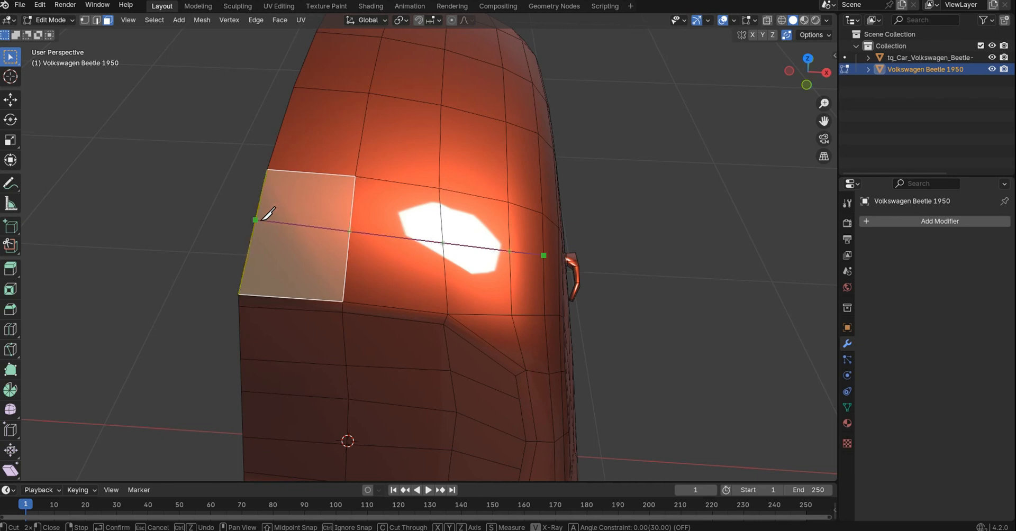
pyautogui.press('x')
pyautogui.click(259, 214)
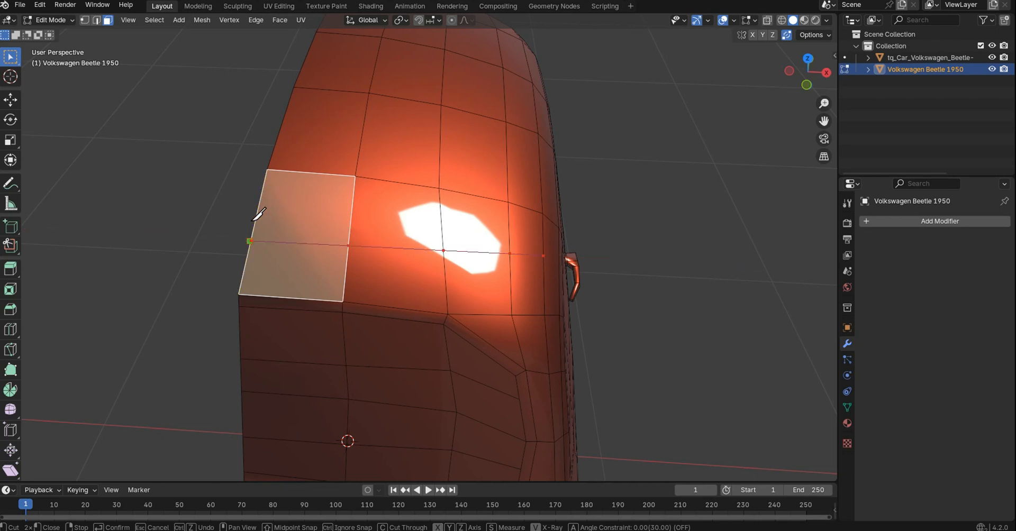
pyautogui.press('Return')
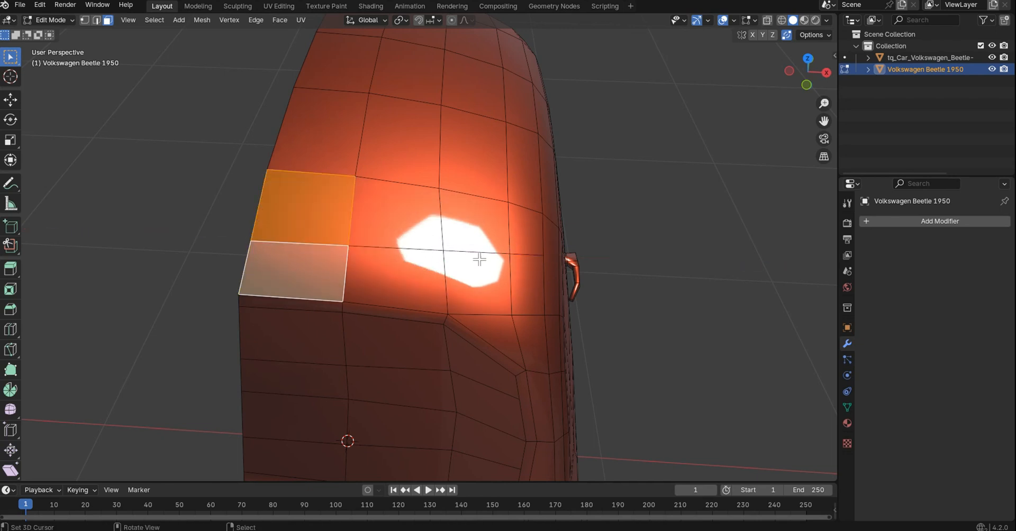
# - Try a second X-constrained knife cut to the centre seam, across the next row of roof faces farther back
pyautogui.press('Tab')
pyautogui.scroll(1, 402, 259)
pyautogui.moveTo(408, 261); pyautogui.dragTo(463, 252, button='middle')
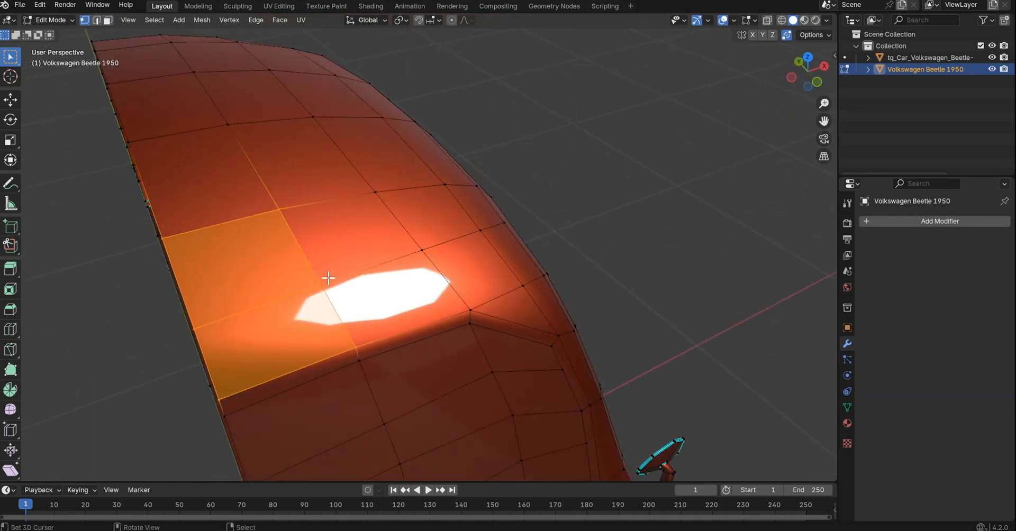
pyautogui.moveTo(328, 277); pyautogui.dragTo(299, 320, button='middle')
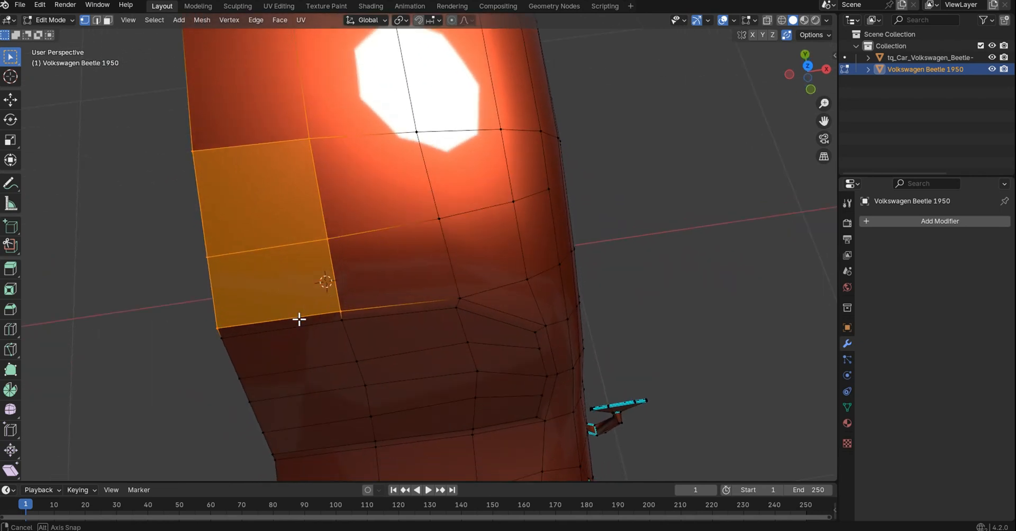
pyautogui.moveTo(355, 174); pyautogui.dragTo(450, 279, button='middle')
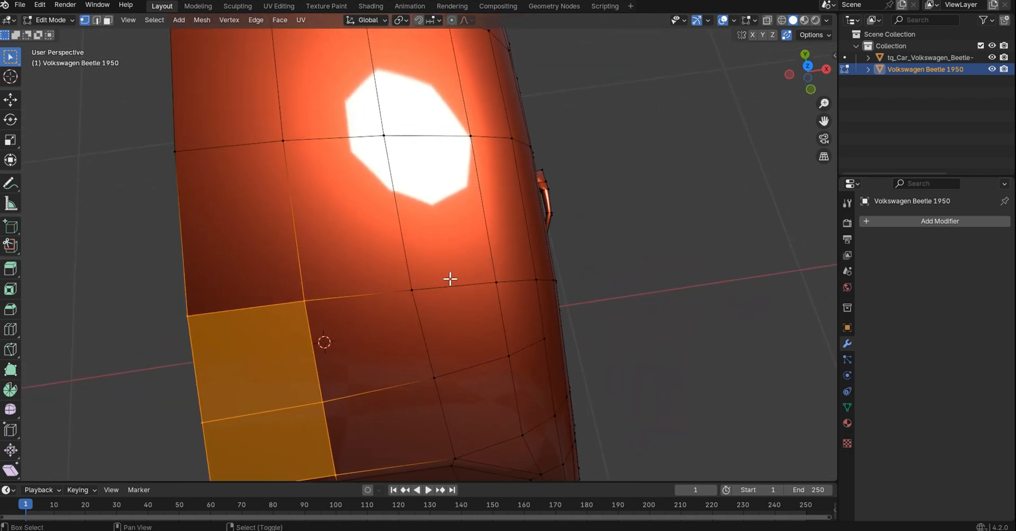
pyautogui.press('k')
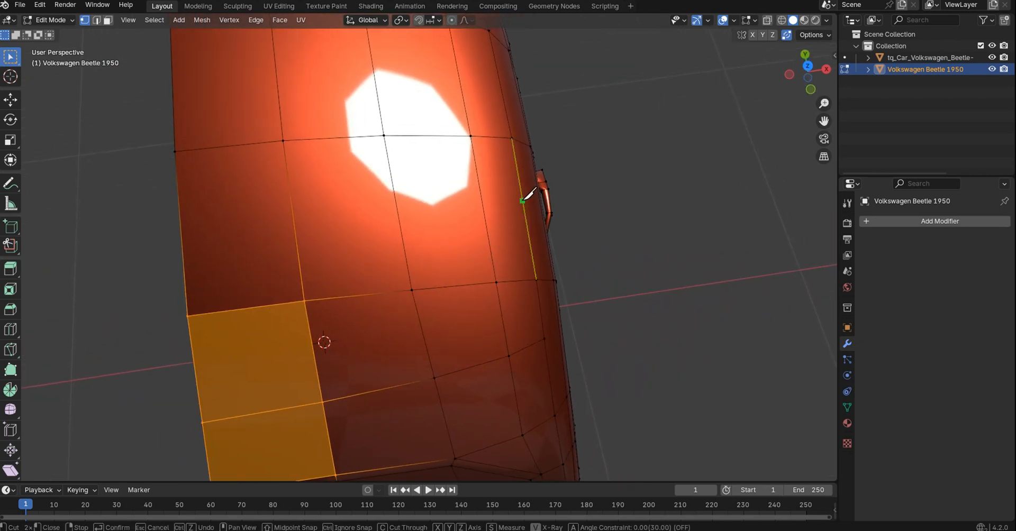
pyautogui.click(529, 194)
pyautogui.press('x')
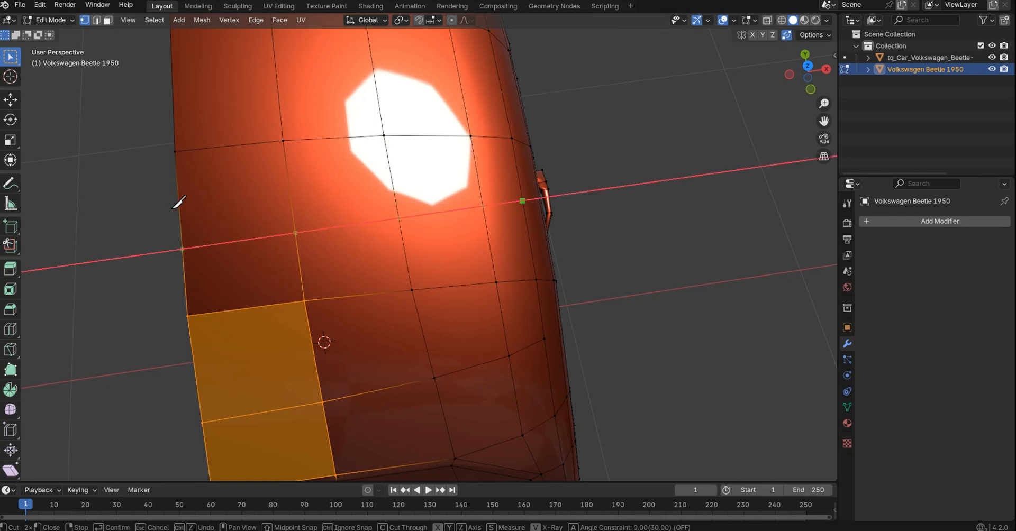
pyautogui.click(180, 212)
pyautogui.moveTo(179, 212); pyautogui.dragTo(367, 195, button='middle')
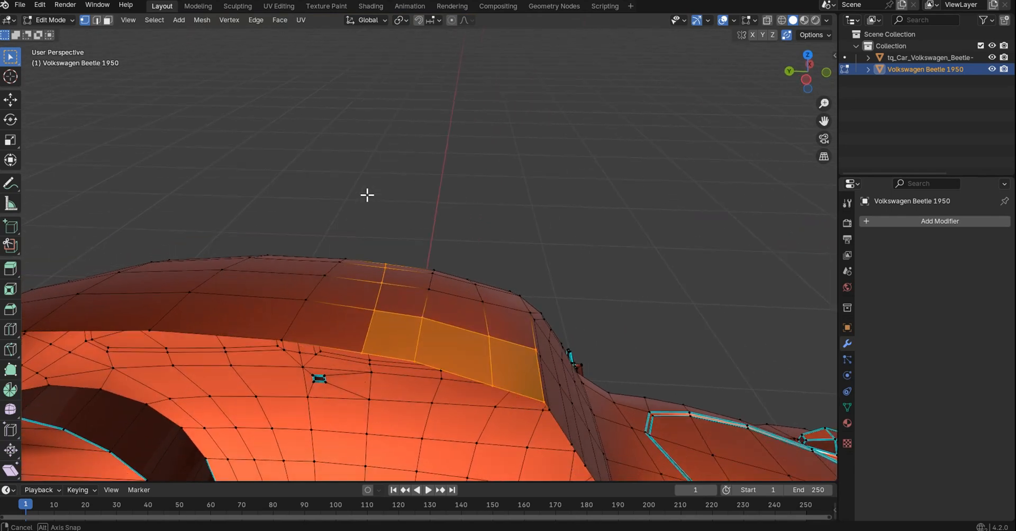
# - Return to Object Mode and examine the reflections over the roof, windshield edge and centre seam
pyautogui.press('Tab')
pyautogui.moveTo(573, 205); pyautogui.dragTo(408, 250, button='middle')
pyautogui.scroll(5, 424, 270)
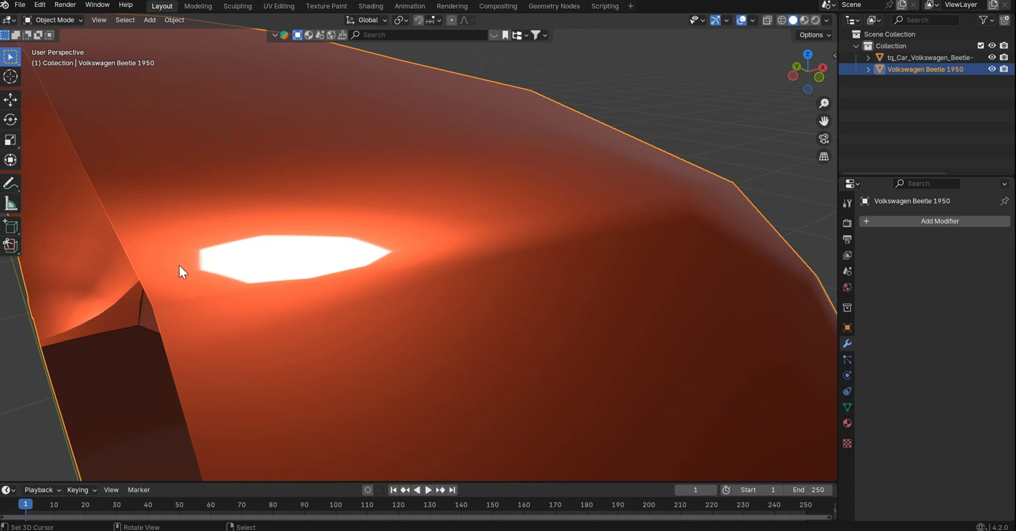
pyautogui.scroll(-5, 339, 245)
pyautogui.moveTo(338, 246); pyautogui.dragTo(547, 334, button='middle')
pyautogui.press('Tab')
pyautogui.press('Tab')
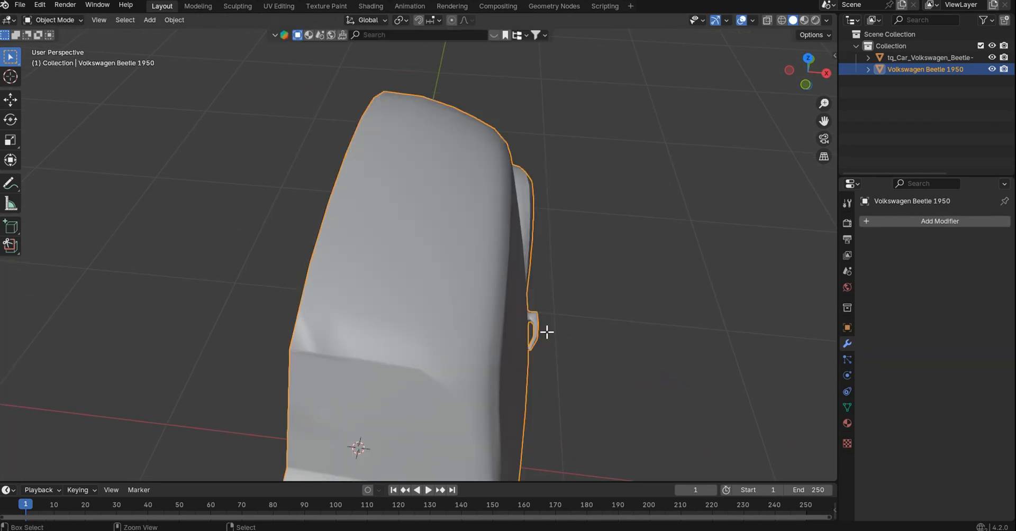
# - Select the entire car body mesh, recalculate its normals to face outside, and return to Object Mode
pyautogui.press('Tab')
pyautogui.press('2')
pyautogui.press('a')
pyautogui.press('Tab')
pyautogui.press('Tab')
pyautogui.press('3')
pyautogui.hotkey('shift', 'n')
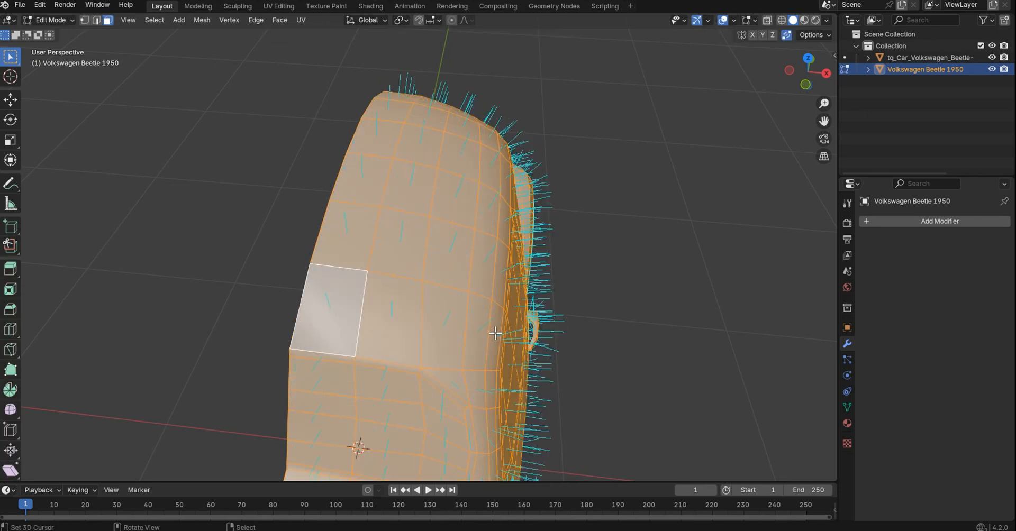
pyautogui.moveTo(495, 333); pyautogui.dragTo(503, 325, button='middle')
pyautogui.press('Tab')
pyautogui.moveTo(497, 272); pyautogui.dragTo(506, 267, button='middle')
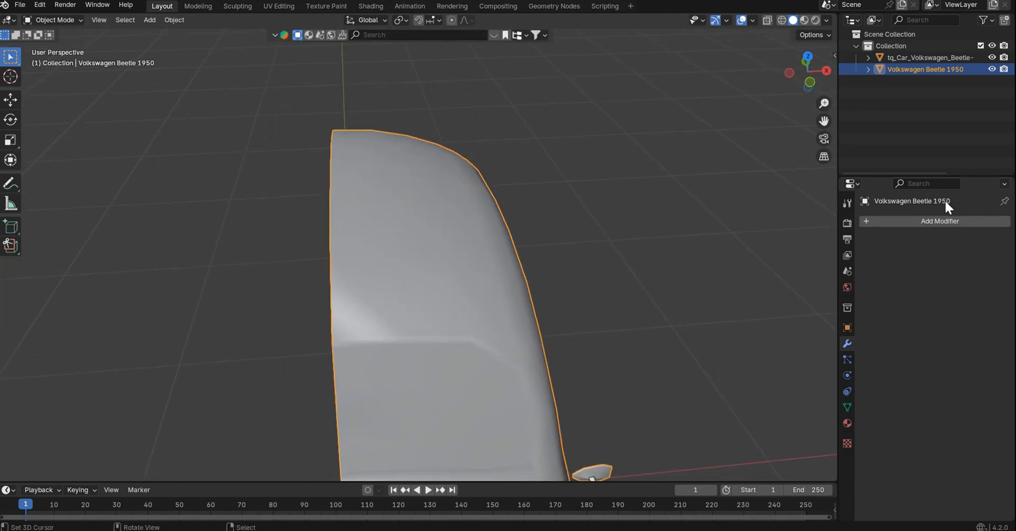
# - Add a Weighted Normal modifier to the car body and inspect the shading over the hood, windshield and wheel arch
pyautogui.click(957, 221)
pyautogui.moveTo(957, 221)
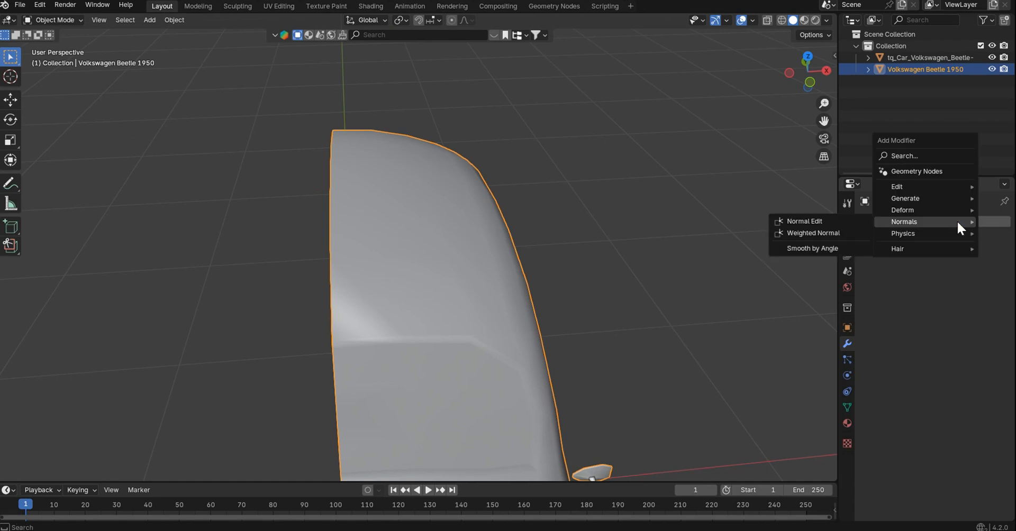
pyautogui.click(837, 234)
pyautogui.moveTo(646, 300); pyautogui.dragTo(554, 265, button='middle')
pyautogui.scroll(4, 556, 270)
pyautogui.scroll(2, 555, 272)
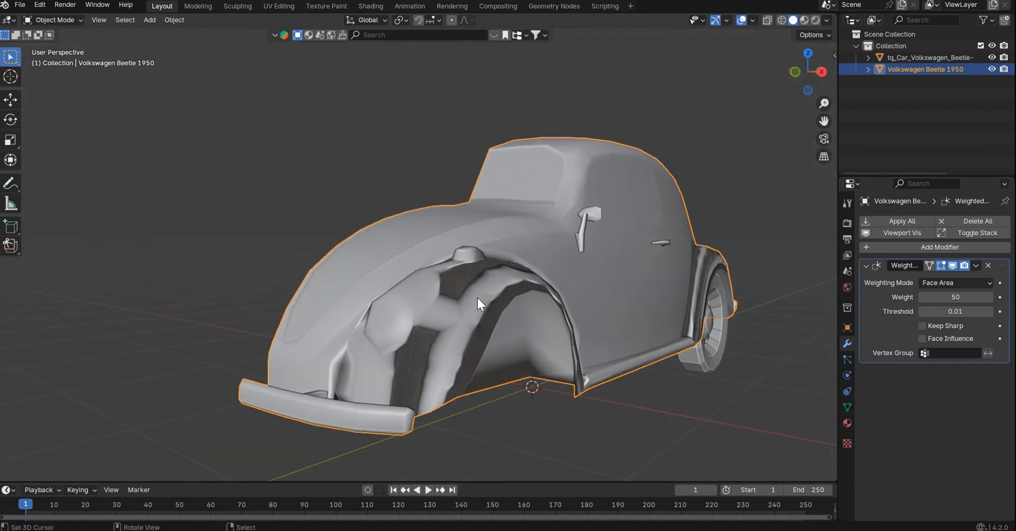
pyautogui.moveTo(478, 298); pyautogui.dragTo(497, 312, button='middle')
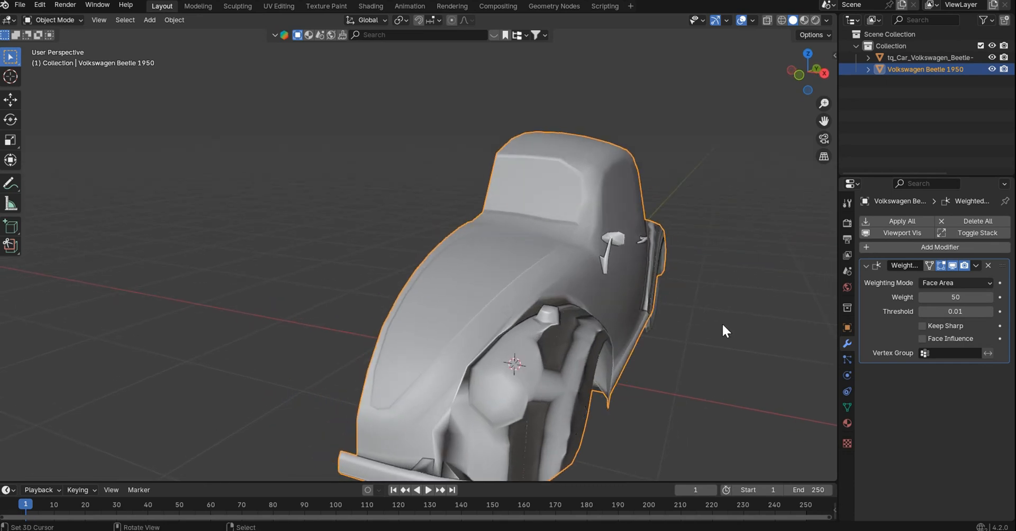
# - Enable Keep Sharp on the Weighted Normal modifier and check the sharp edges in Edit Mode and Object Mode
pyautogui.click(925, 324)
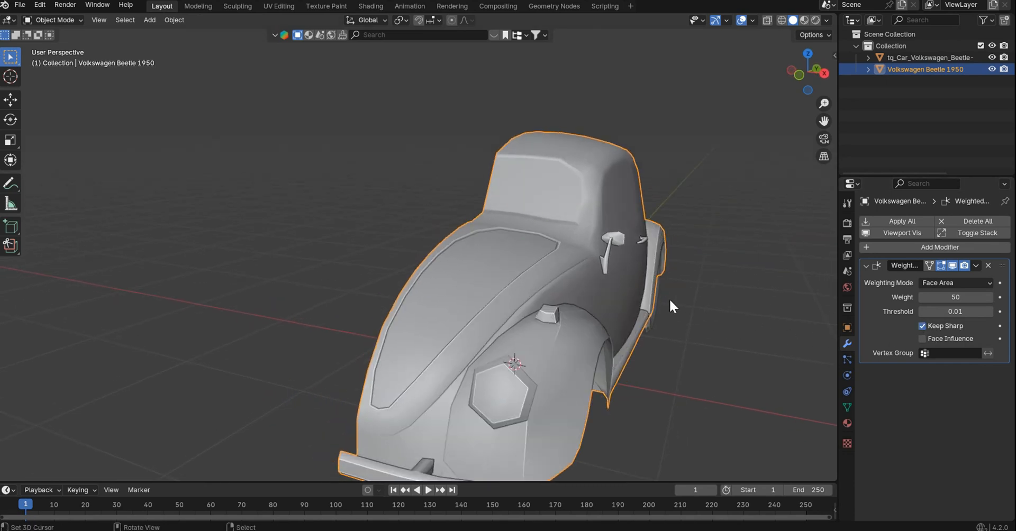
pyautogui.press('Tab')
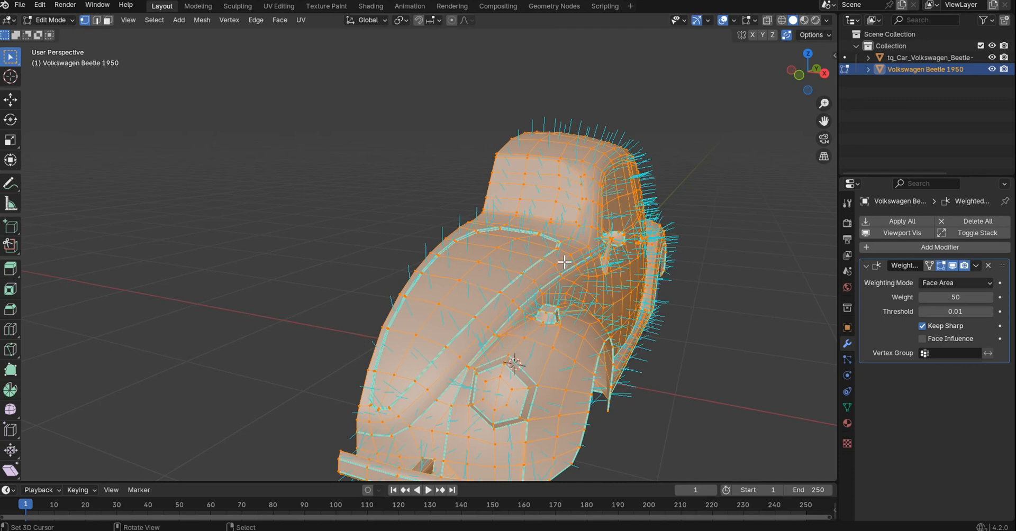
pyautogui.hotkey('ctrl', 'Tab')
pyautogui.click(519, 265)
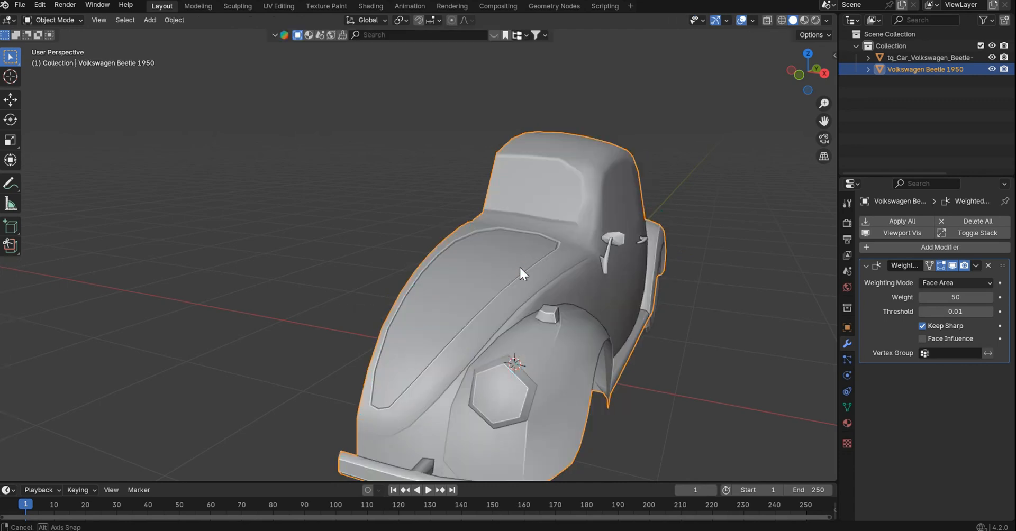
pyautogui.moveTo(520, 269); pyautogui.dragTo(483, 253, button='middle')
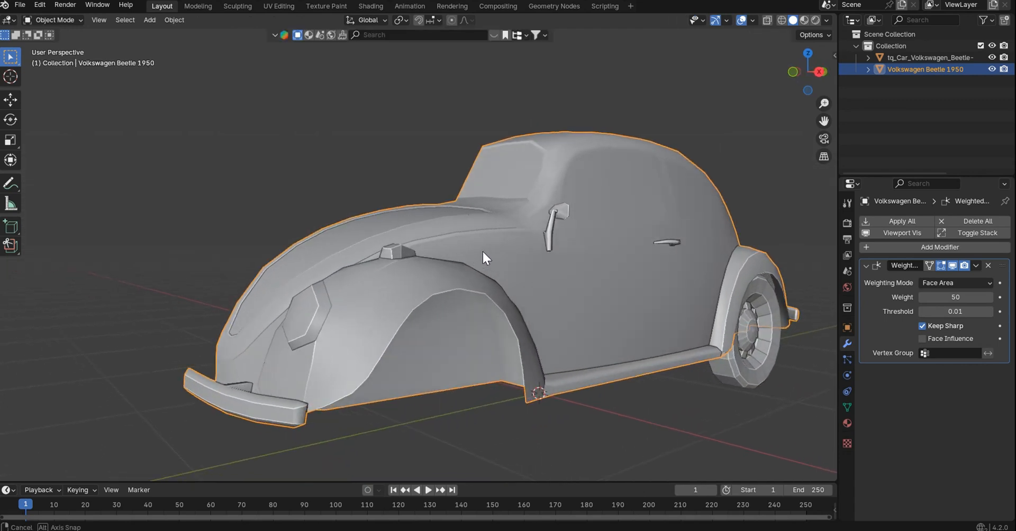
# - Try lower Weight values on the Weighted Normal modifier
pyautogui.doubleClick(955, 297)
pyautogui.write('1')
pyautogui.press('Return')
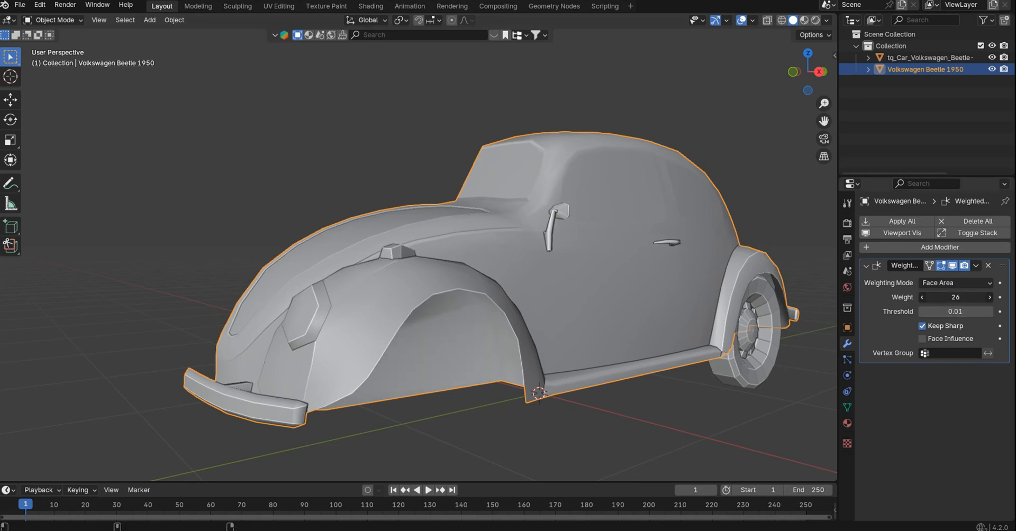
pyautogui.moveTo(955, 298)
pyautogui.mouseDown()
pyautogui.moveTo(990, 298)
pyautogui.moveTo(969, 297)
pyautogui.mouseUp()
pyautogui.rightClick(955, 298)
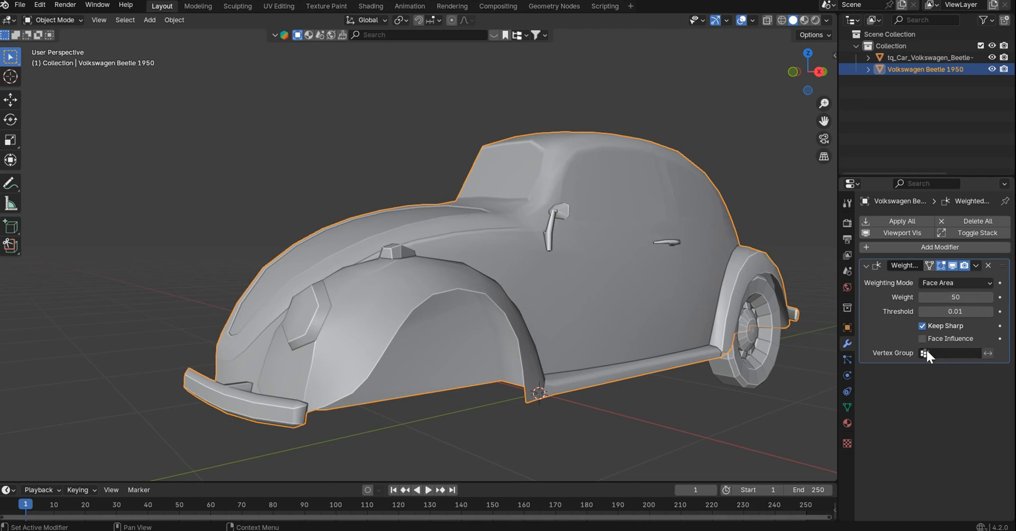
# - Add a Mirror modifier to the car body and check the completed half of the car
pyautogui.moveTo(451, 249); pyautogui.dragTo(760, 268, button='middle')
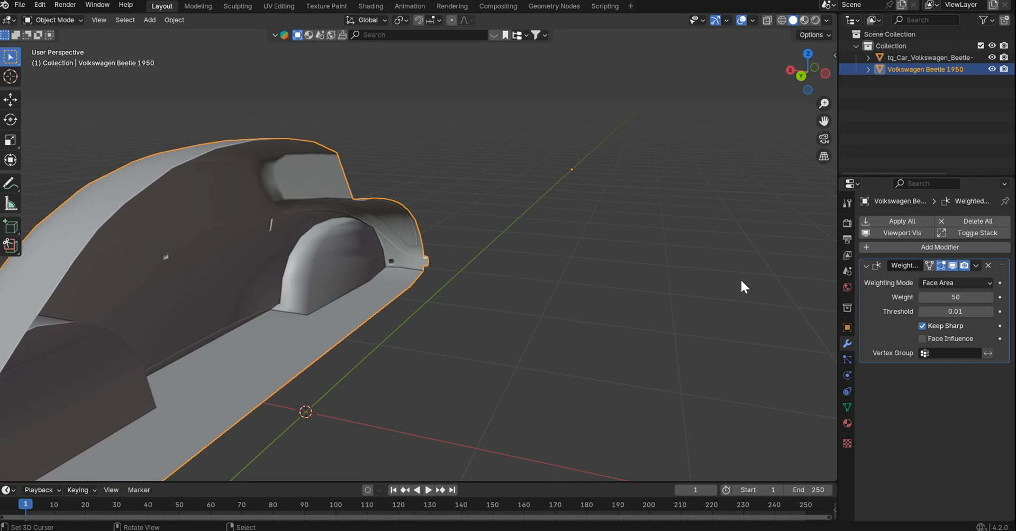
pyautogui.click(927, 247)
pyautogui.moveTo(928, 246)
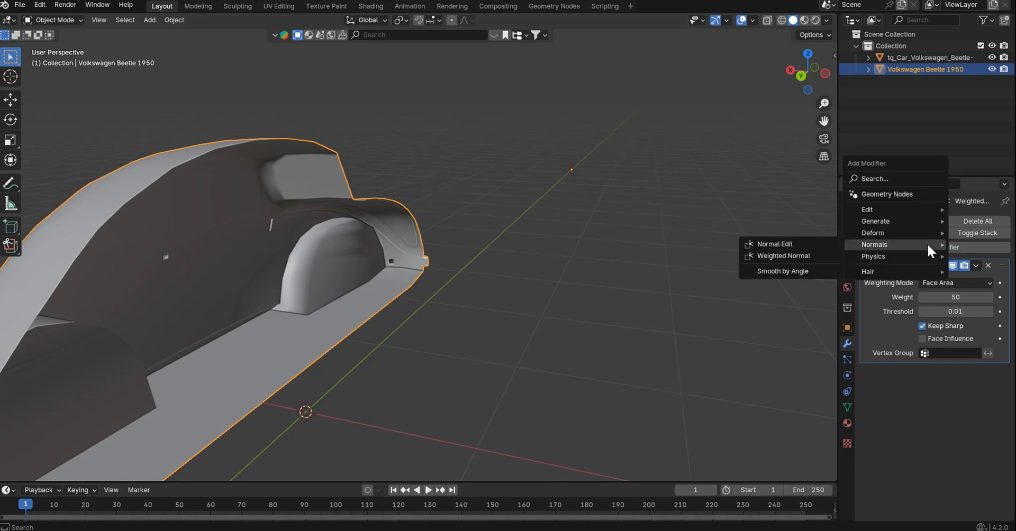
pyautogui.moveTo(902, 221)
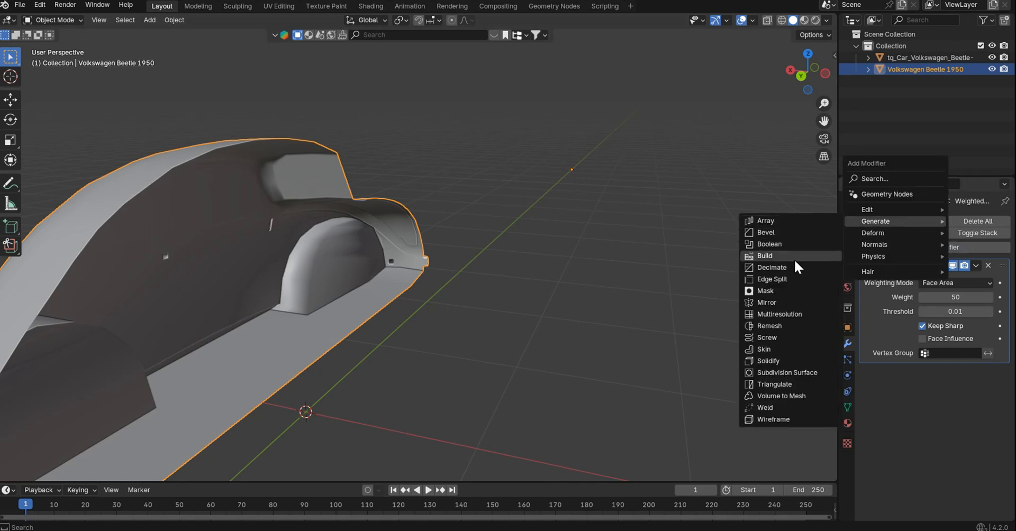
pyautogui.click(776, 301)
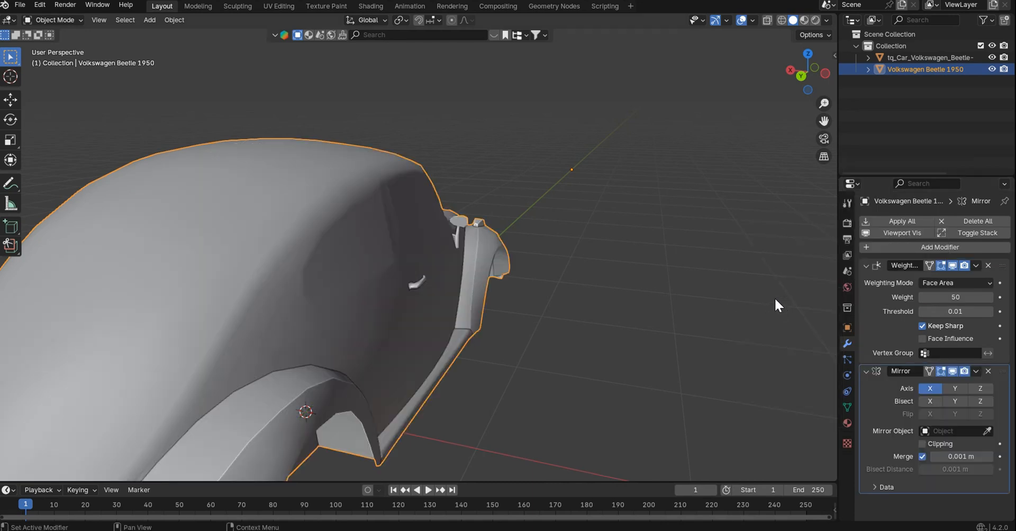
pyautogui.scroll(-6, 773, 297)
pyautogui.moveTo(735, 262); pyautogui.dragTo(437, 268, button='middle')
pyautogui.scroll(-4, 438, 268)
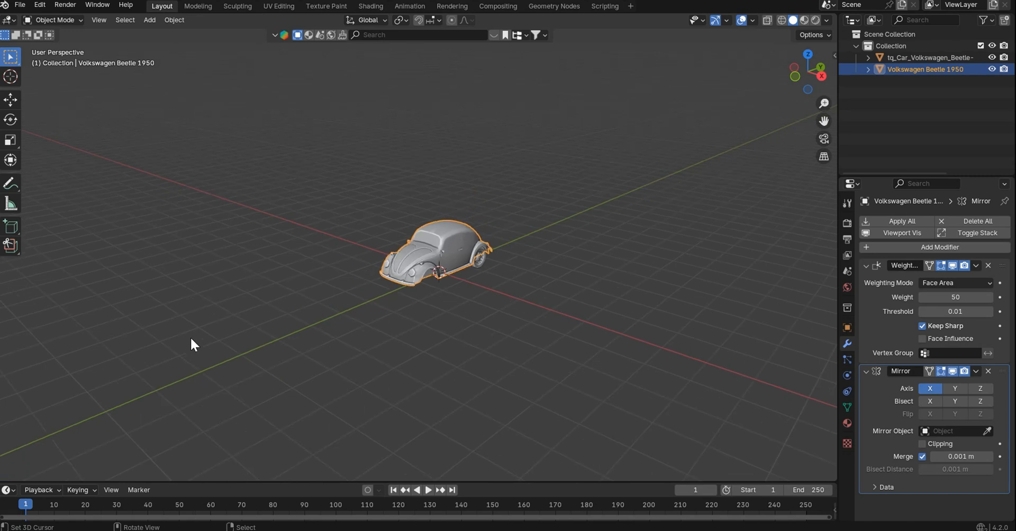
# - Set the viewport lighting to MatCap with the glossy red material and examine the reflections on the roof along the mirror seam
pyautogui.scroll(-2, 191, 339)
pyautogui.scroll(6, 481, 246)
pyautogui.moveTo(480, 246); pyautogui.dragTo(543, 229, button='middle')
pyautogui.scroll(5, 546, 304)
pyautogui.scroll(-1, 556, 227)
pyautogui.scroll(-3, 561, 225)
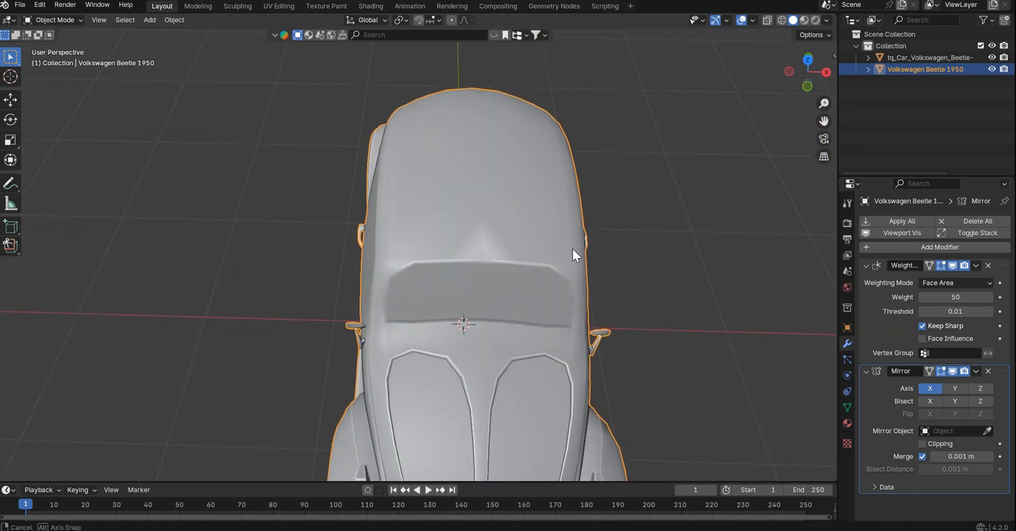
pyautogui.click(826, 20)
pyautogui.click(816, 76)
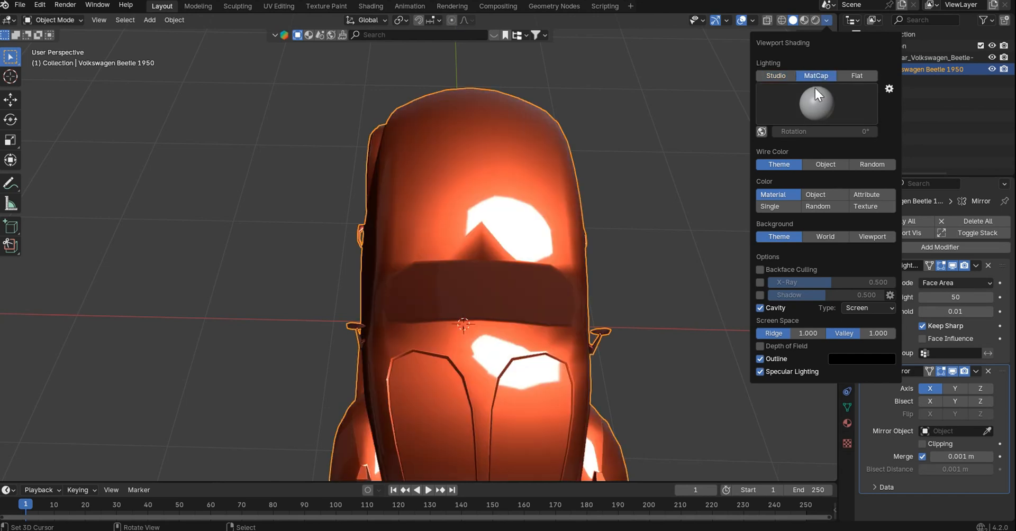
pyautogui.click(815, 101)
pyautogui.click(517, 227)
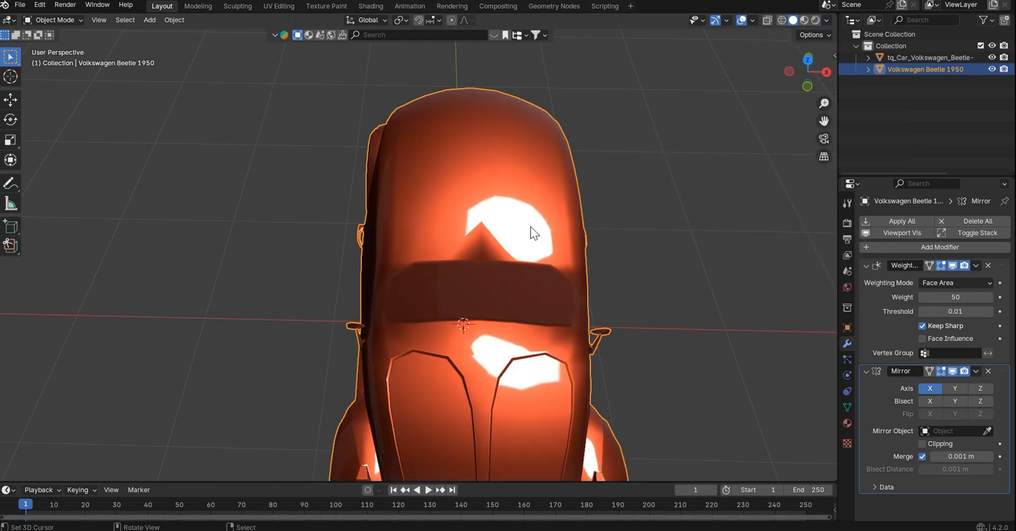
pyautogui.moveTo(552, 220); pyautogui.dragTo(588, 228, button='middle')
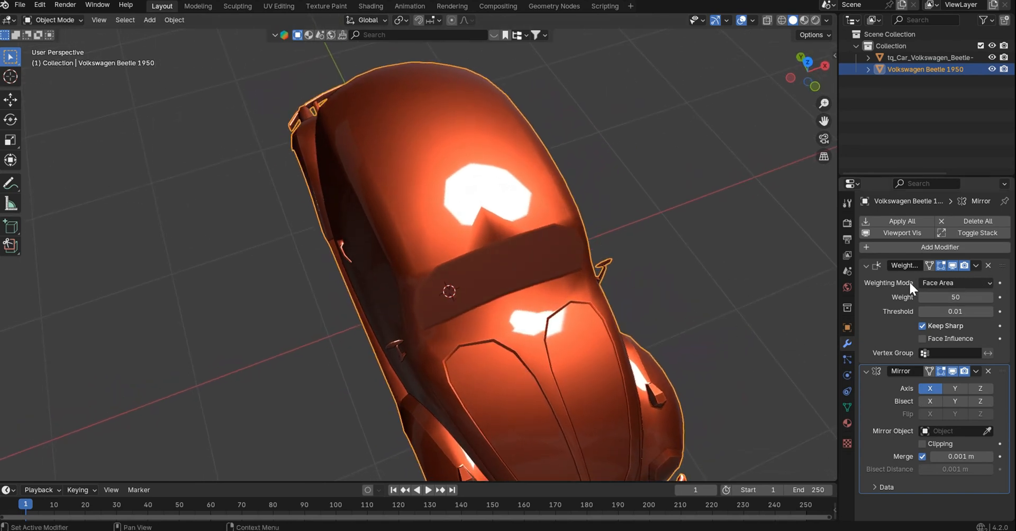
# - Move the Mirror modifier above the Weighted Normal modifier on the car body and set the viewport lighting back to Studio
pyautogui.moveTo(1002, 371); pyautogui.dragTo(992, 254)
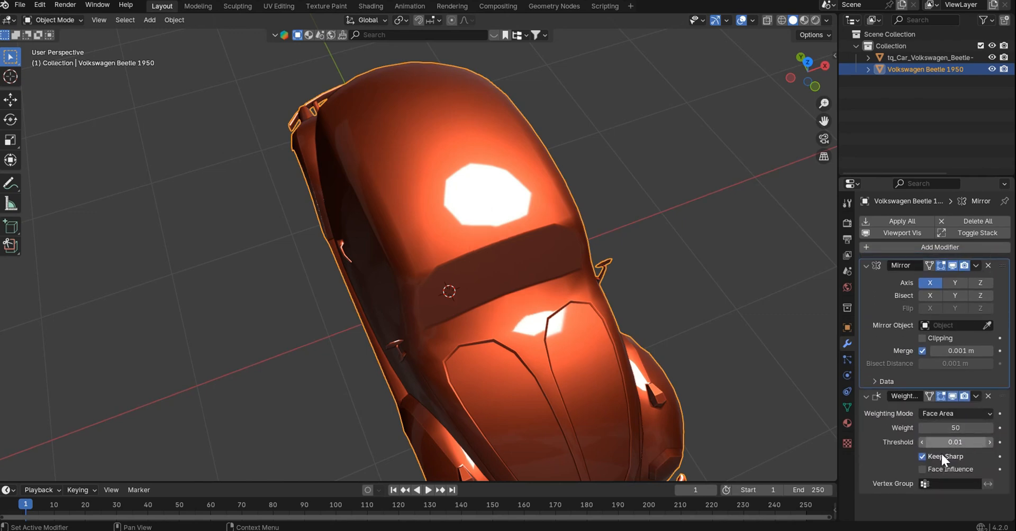
pyautogui.moveTo(668, 253); pyautogui.dragTo(602, 176, button='middle')
pyautogui.click(827, 20)
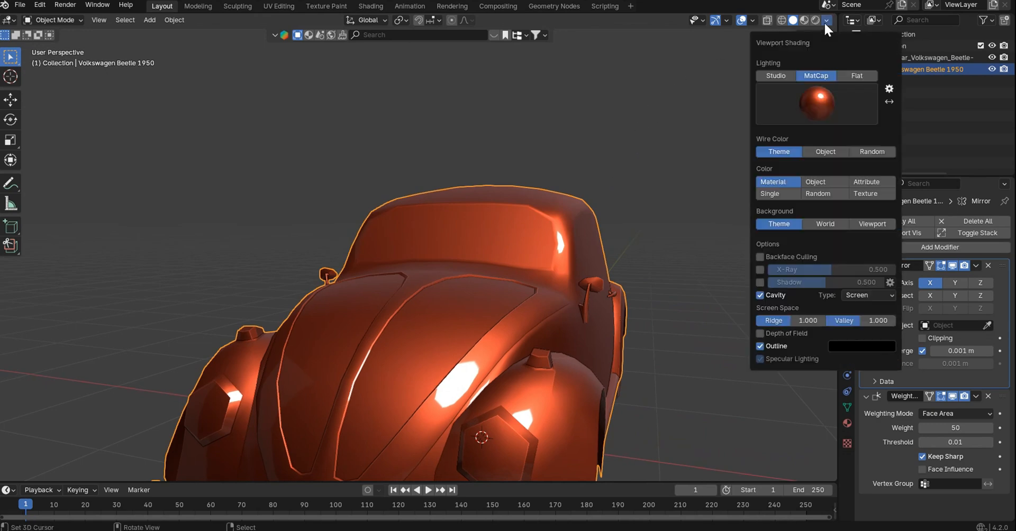
pyautogui.click(774, 75)
pyautogui.moveTo(653, 151)
pyautogui.mouseDown(button='middle')
pyautogui.moveTo(641, 217)
pyautogui.moveTo(680, 243)
pyautogui.moveTo(730, 196)
pyautogui.moveTo(710, 184)
pyautogui.moveTo(699, 215)
pyautogui.moveTo(502, 228)
pyautogui.mouseUp(button='middle')
pyautogui.scroll(6, 538, 280)
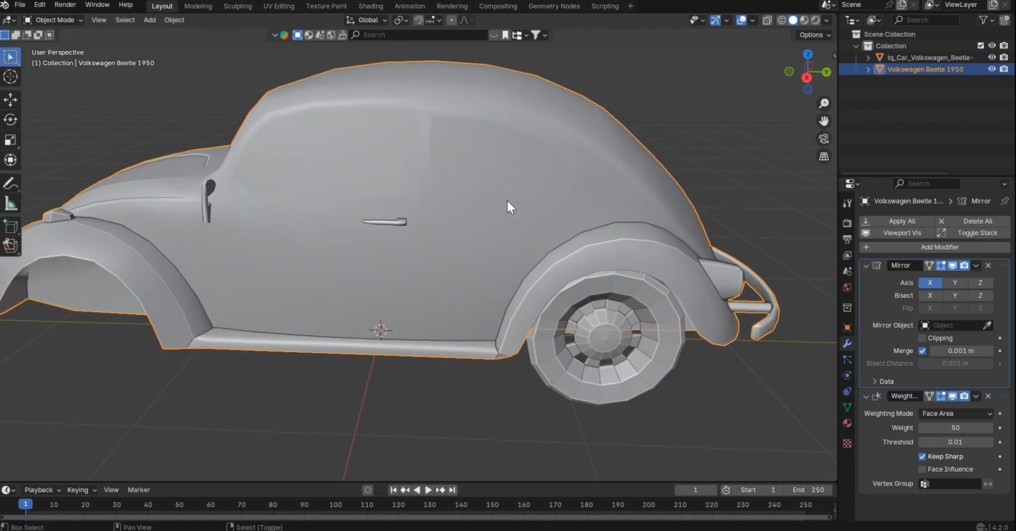
# - Add a Mirror modifier to the rear wheel
pyautogui.click(605, 309)
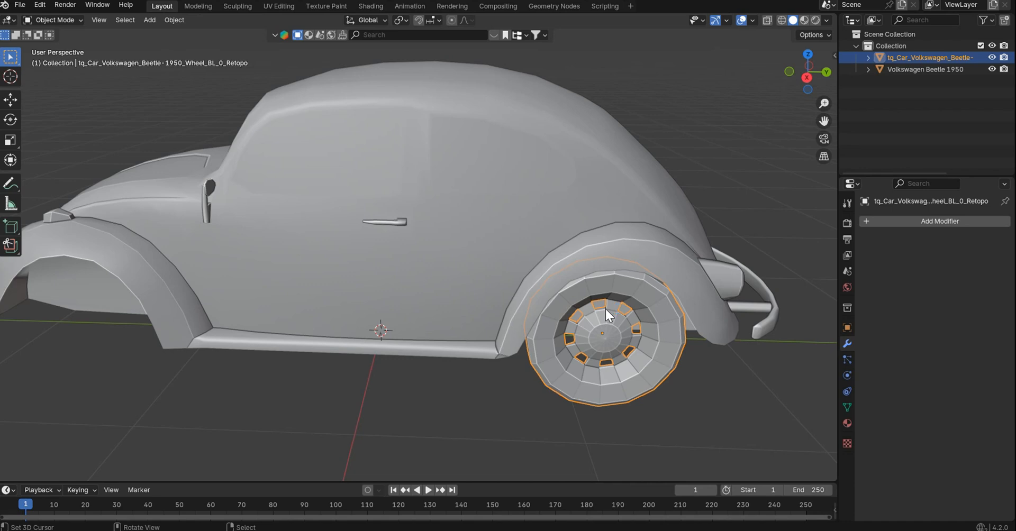
pyautogui.moveTo(598, 301); pyautogui.dragTo(655, 298, button='middle')
pyautogui.scroll(-3, 505, 261)
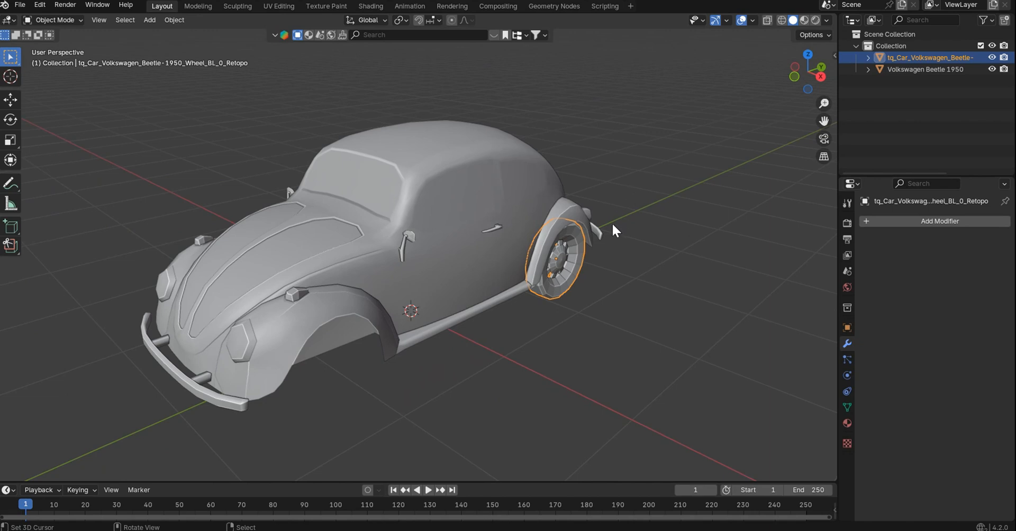
pyautogui.click(916, 221)
pyautogui.moveTo(921, 223)
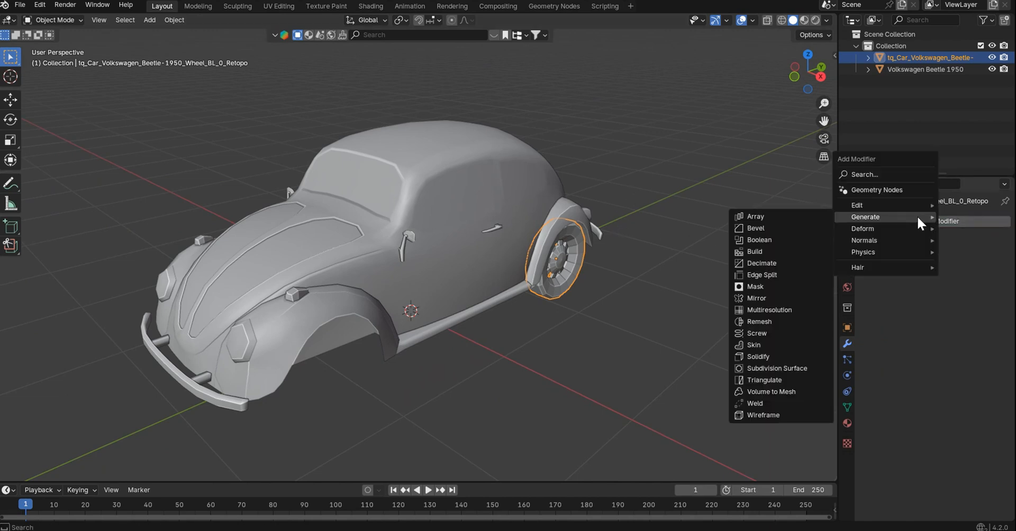
pyautogui.click(789, 298)
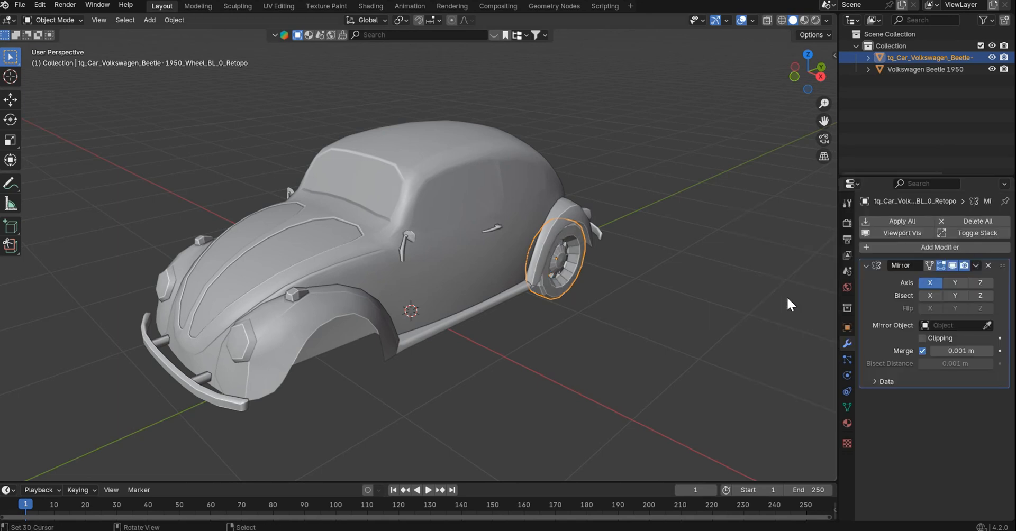
# - Set the car body as the Mirror Object of the wheel's Mirror modifier
pyautogui.moveTo(612, 224); pyautogui.dragTo(238, 240, button='middle')
pyautogui.scroll(-5, 667, 236)
pyautogui.scroll(5, 239, 244)
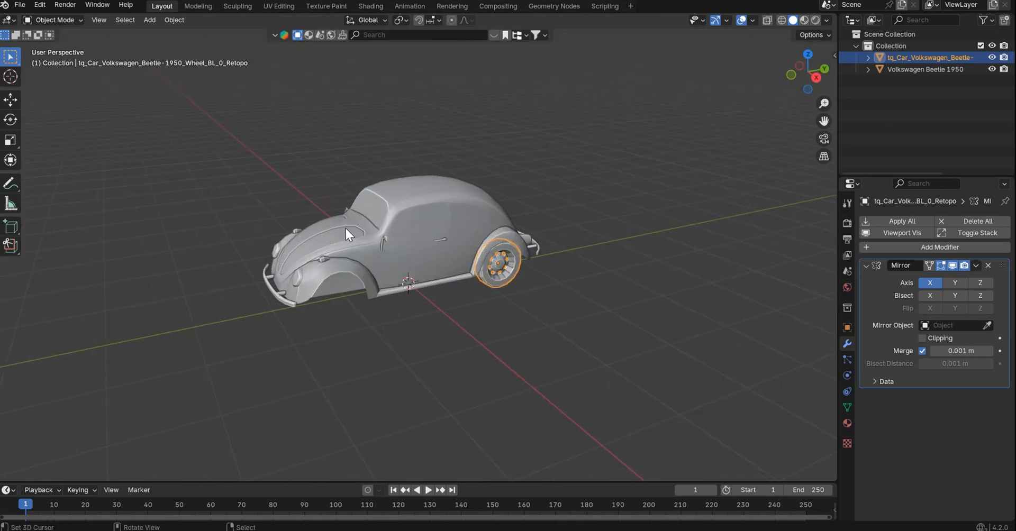
pyautogui.scroll(3, 346, 229)
pyautogui.click(984, 325)
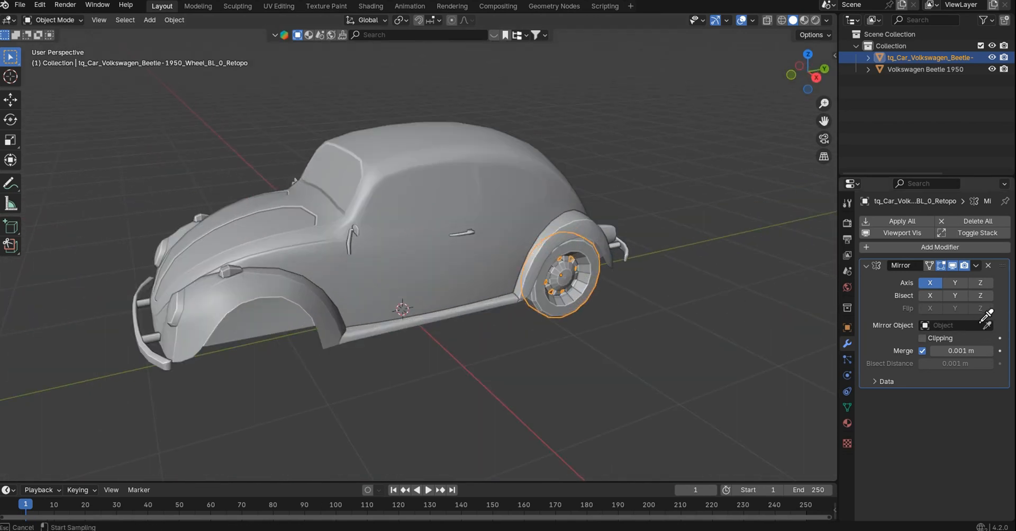
pyautogui.click(435, 177)
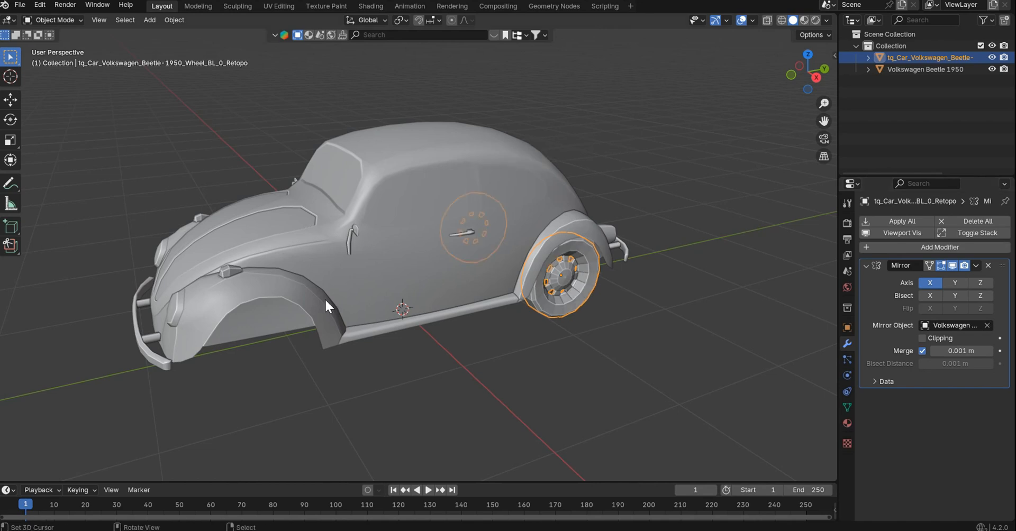
# - Enable the Y axis on the wheel's Mirror modifier and check where the mirrored wheels land
pyautogui.moveTo(296, 285); pyautogui.dragTo(526, 276, button='middle')
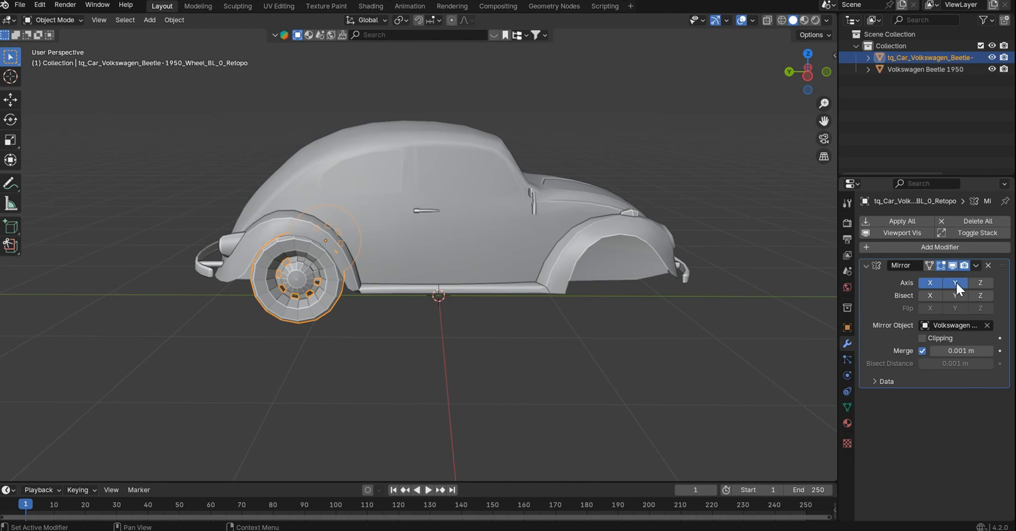
pyautogui.scroll(-4, 610, 230)
pyautogui.moveTo(609, 231); pyautogui.dragTo(700, 220, button='middle')
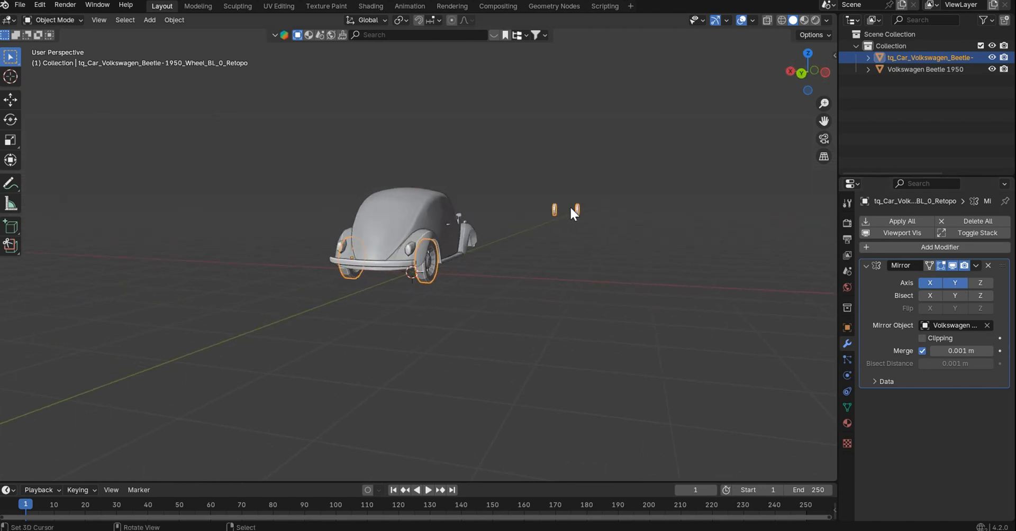
pyautogui.scroll(4, 571, 206)
pyautogui.moveTo(573, 205); pyautogui.dragTo(537, 211, button='middle')
# - Check the car body with its Mirror modifier display switched off and on, and hide the wheel's Mirror modifier in the viewport
pyautogui.click(490, 196)
pyautogui.moveTo(539, 172); pyautogui.dragTo(609, 212, button='middle')
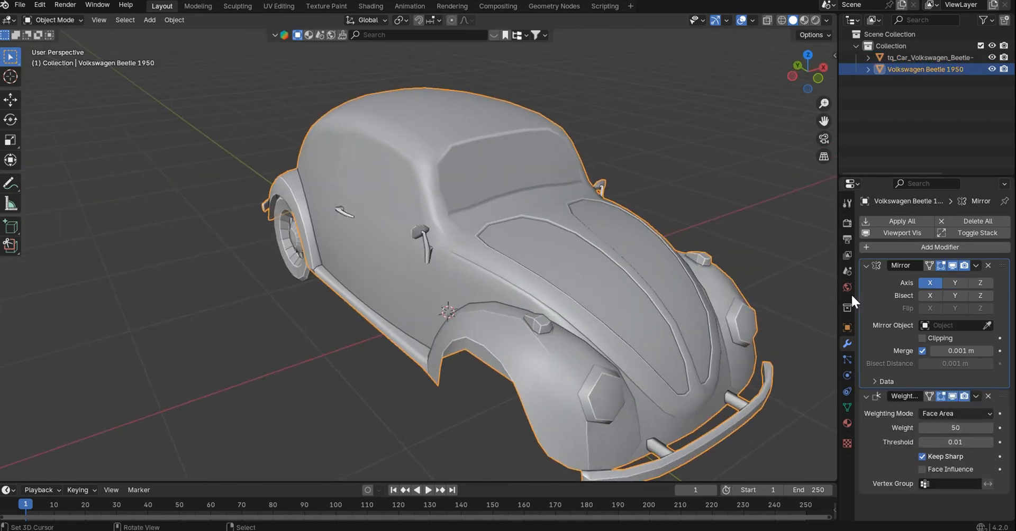
pyautogui.click(954, 265)
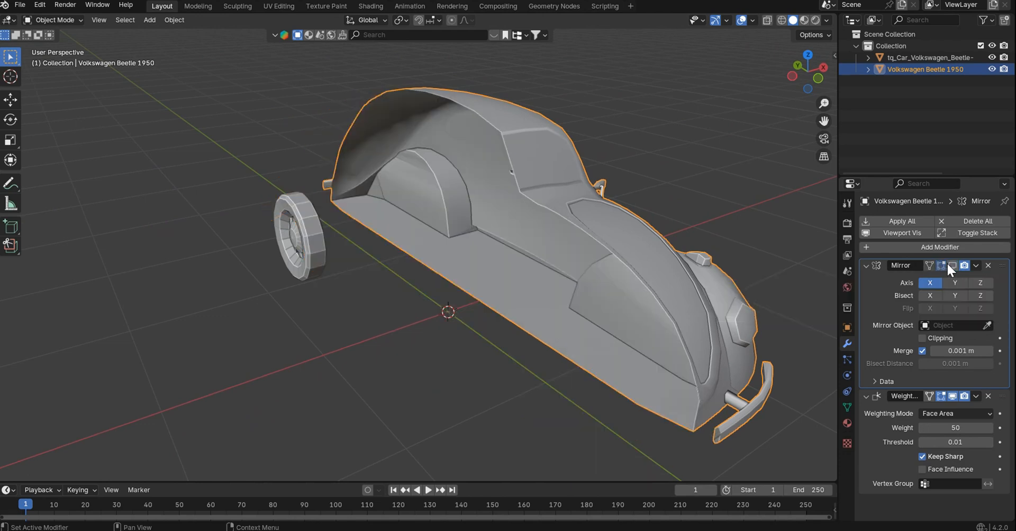
pyautogui.click(952, 265)
pyautogui.moveTo(760, 277); pyautogui.dragTo(589, 259, button='middle')
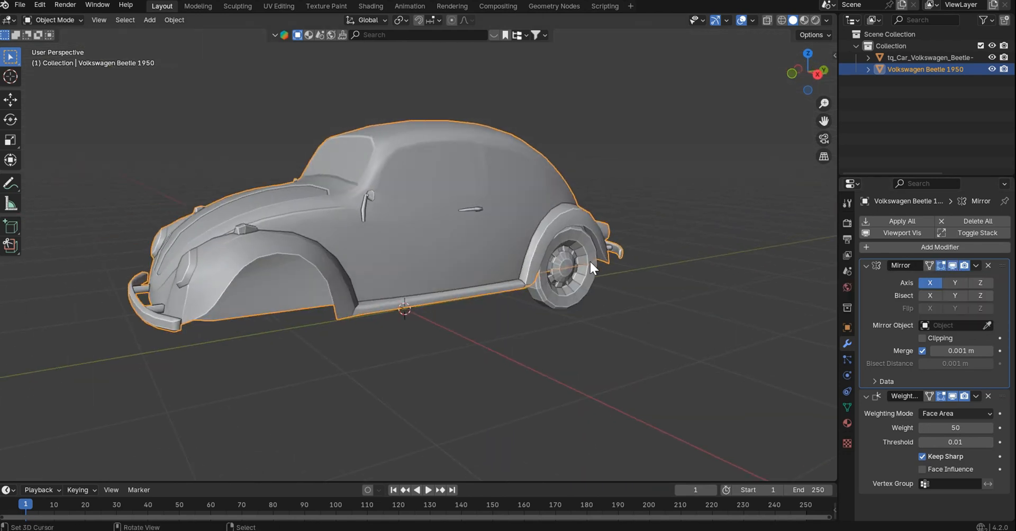
pyautogui.click(590, 260)
pyautogui.click(954, 265)
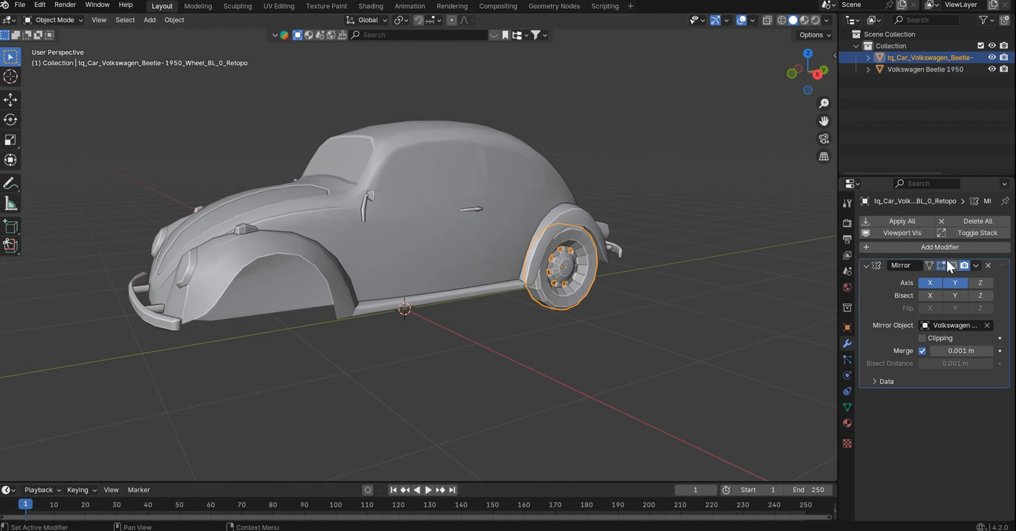
# - Set the car body's origin to its geometry and inspect the effect on the mirrored half
pyautogui.click(476, 162)
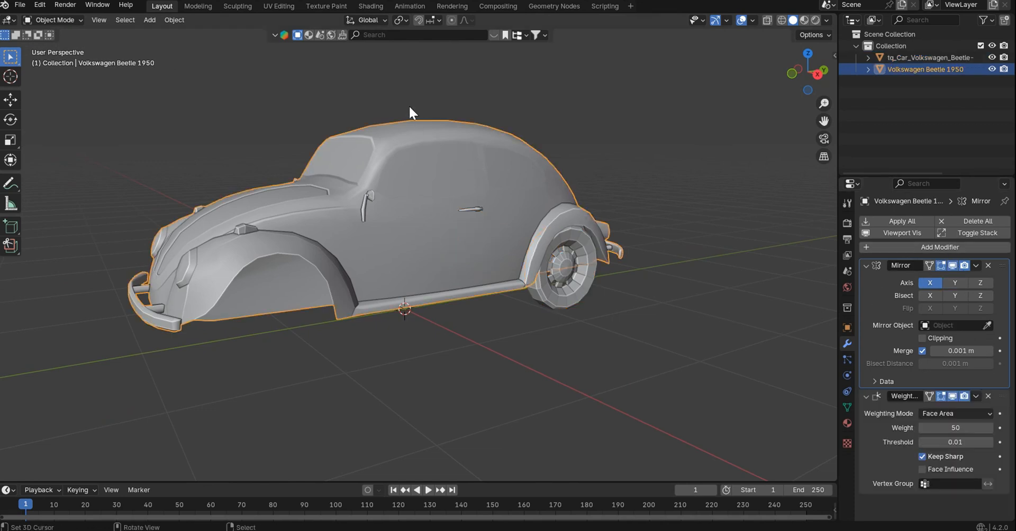
pyautogui.click(178, 18)
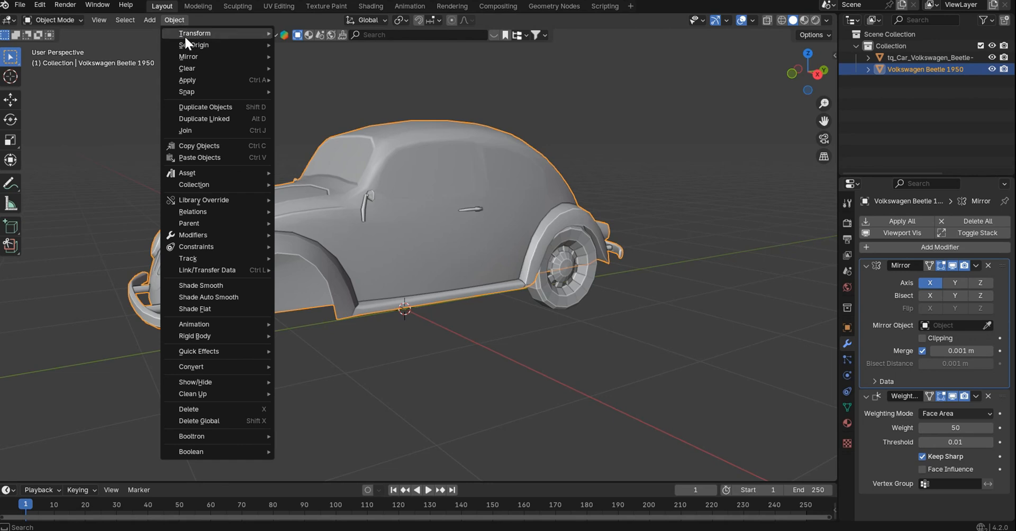
pyautogui.moveTo(186, 44)
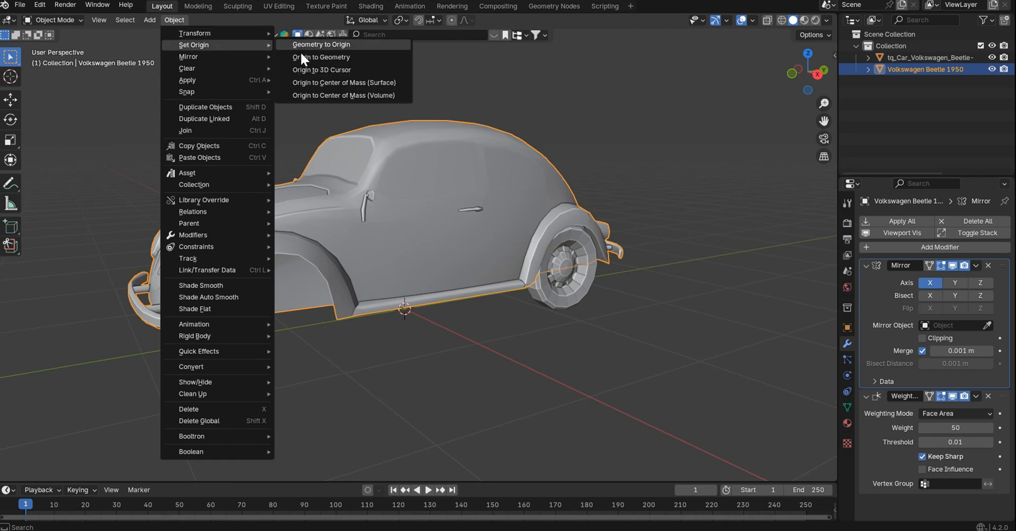
pyautogui.click(328, 57)
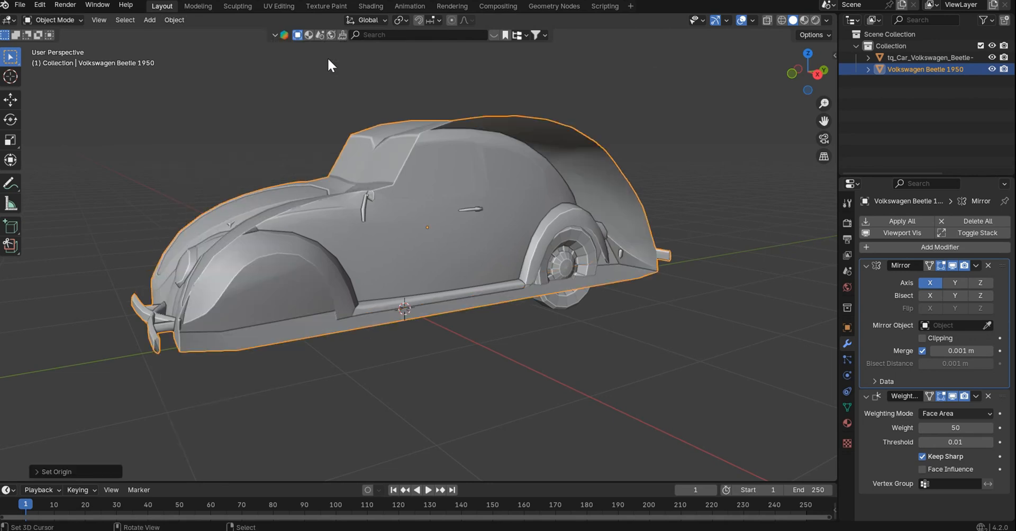
pyautogui.moveTo(373, 237); pyautogui.dragTo(539, 235, button='middle')
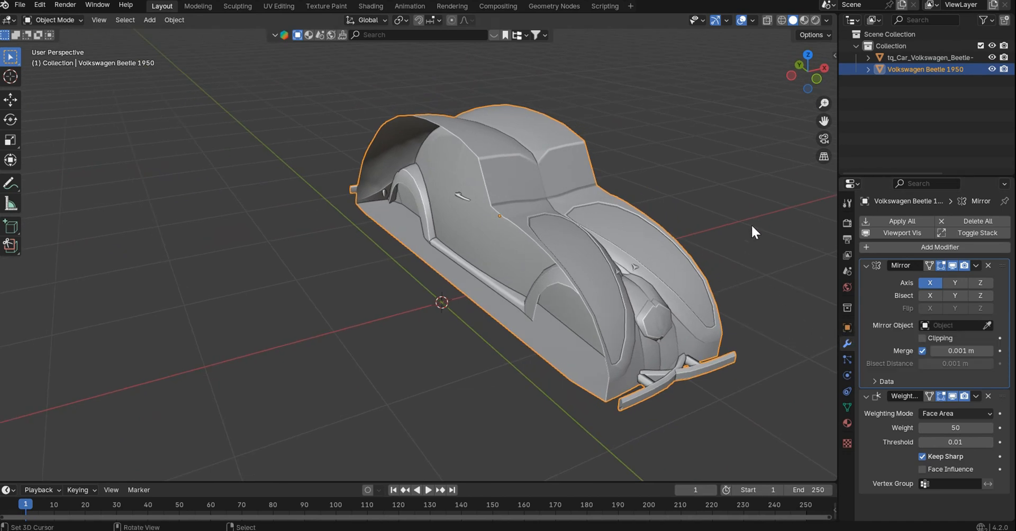
# - Limit transforms to affect only origins and hide the car body's Mirror modifier in the viewport
pyautogui.moveTo(752, 226); pyautogui.dragTo(789, 225, button='middle')
pyautogui.click(828, 34)
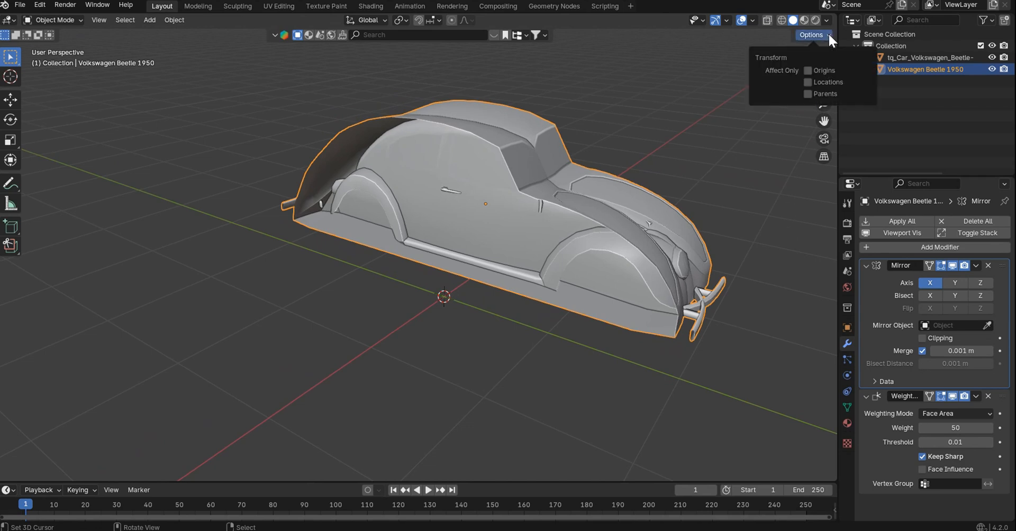
pyautogui.click(808, 70)
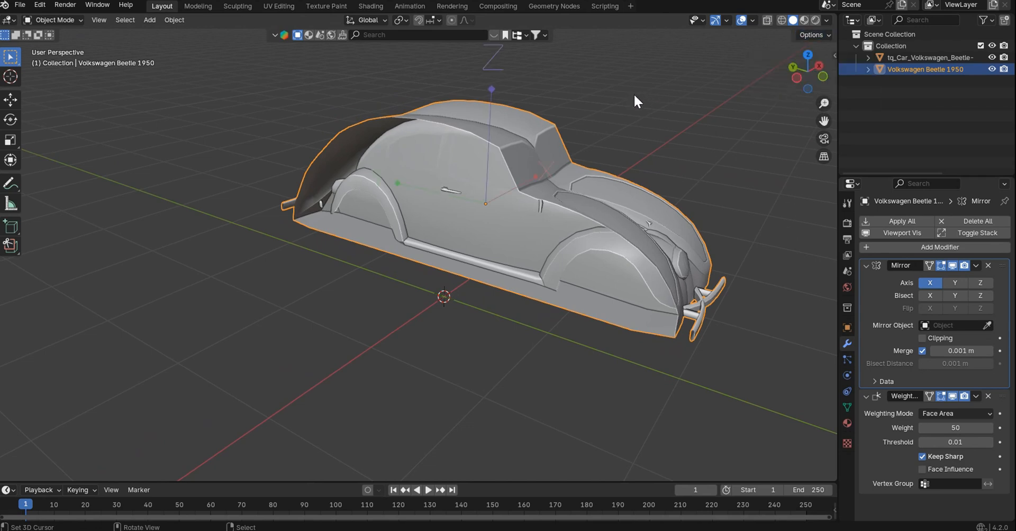
pyautogui.click(953, 265)
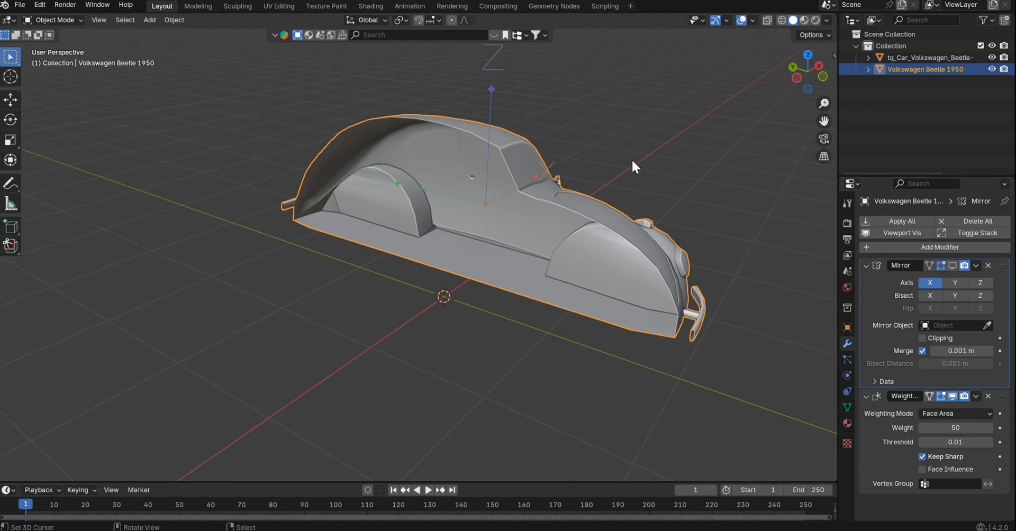
# - Inspect the car body's mesh in Edit Mode with X-ray on, from above and in perspective, and return to the top view in Object Mode
pyautogui.moveTo(631, 158); pyautogui.dragTo(556, 240, button='middle')
pyautogui.scroll(1, 555, 241)
pyautogui.press('Tab')
pyautogui.scroll(2, 558, 253)
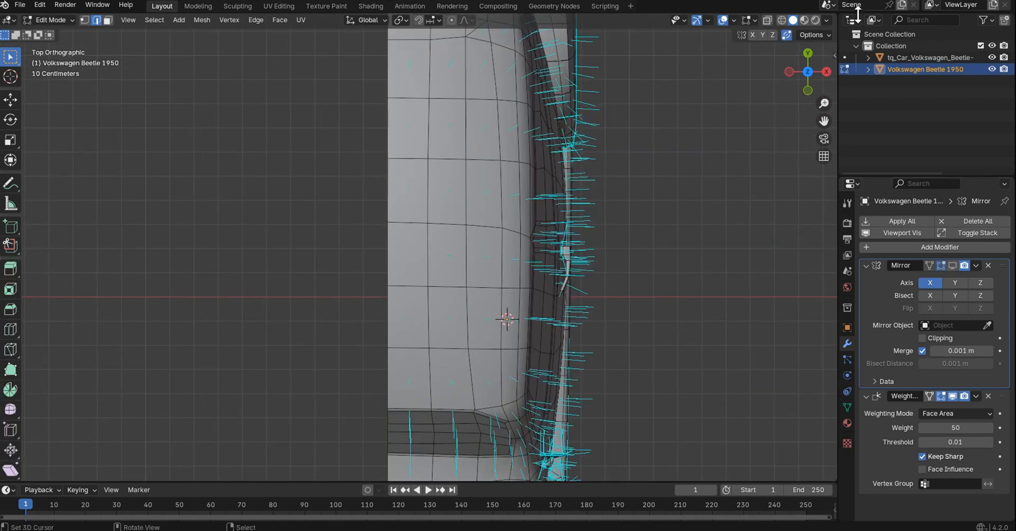
pyautogui.click(767, 21)
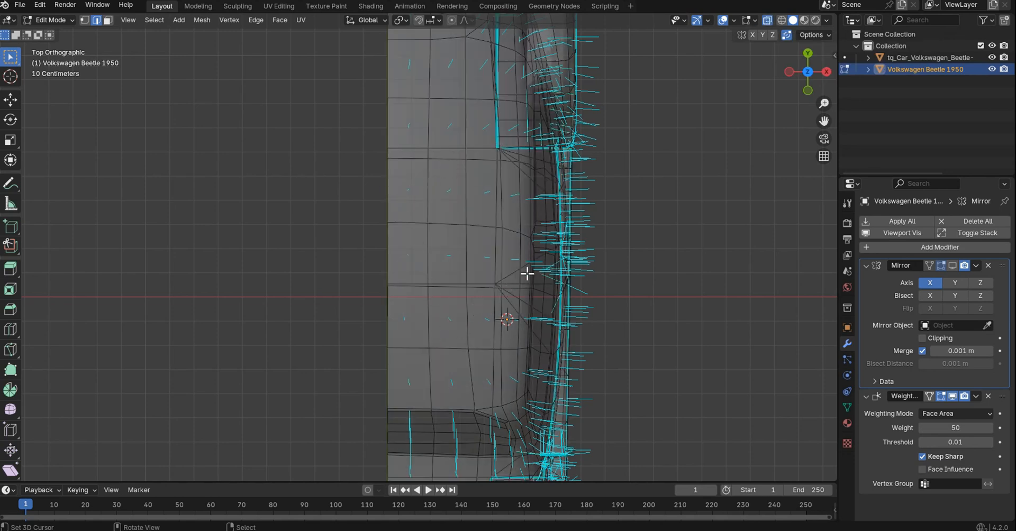
pyautogui.moveTo(527, 273); pyautogui.dragTo(777, 51, button='middle')
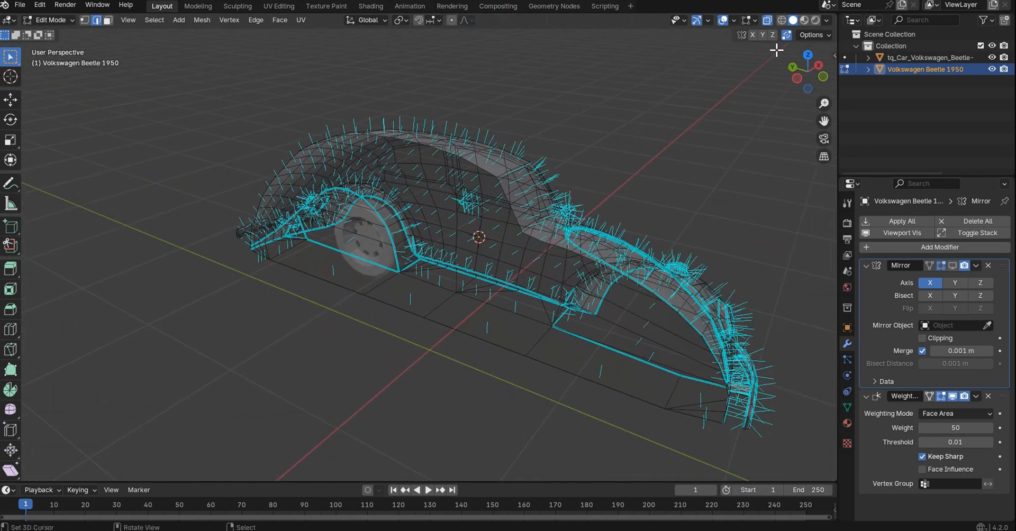
pyautogui.press('Tab')
pyautogui.moveTo(653, 106); pyautogui.dragTo(591, 173, button='middle')
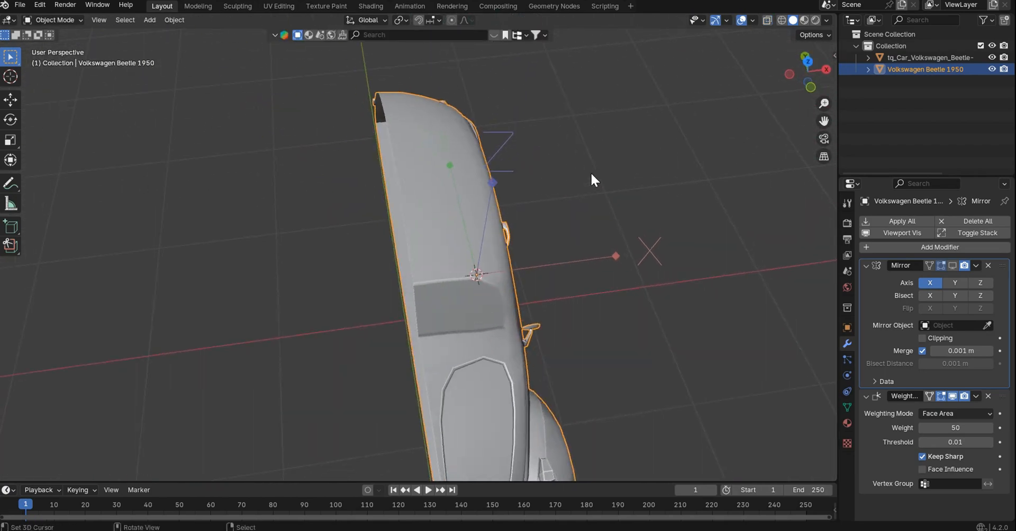
pyautogui.press('KP_7')
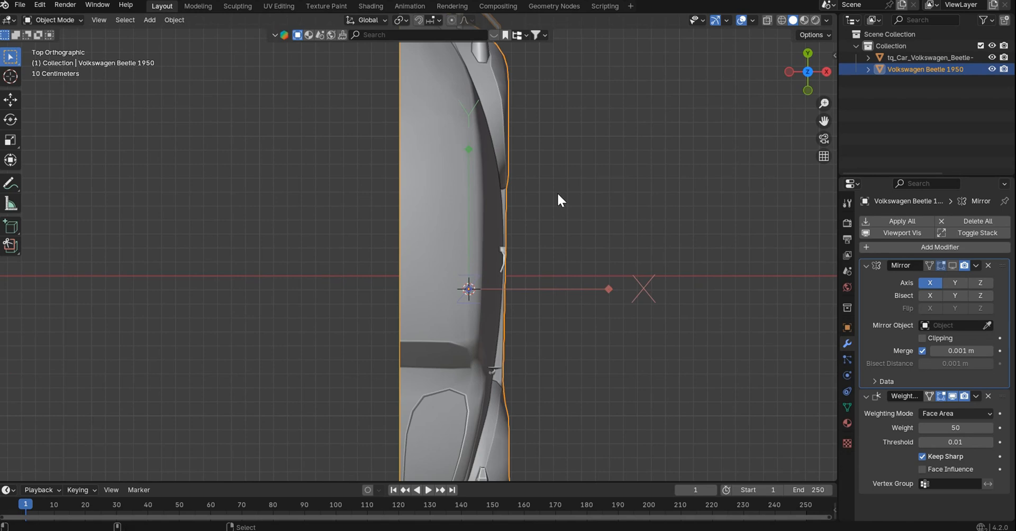
# - Split the viewport into quad view and examine the half body and its mesh in the top, front and right views
pyautogui.hotkey('ctrl', 'alt', 'q')
pyautogui.scroll(4, 627, 122)
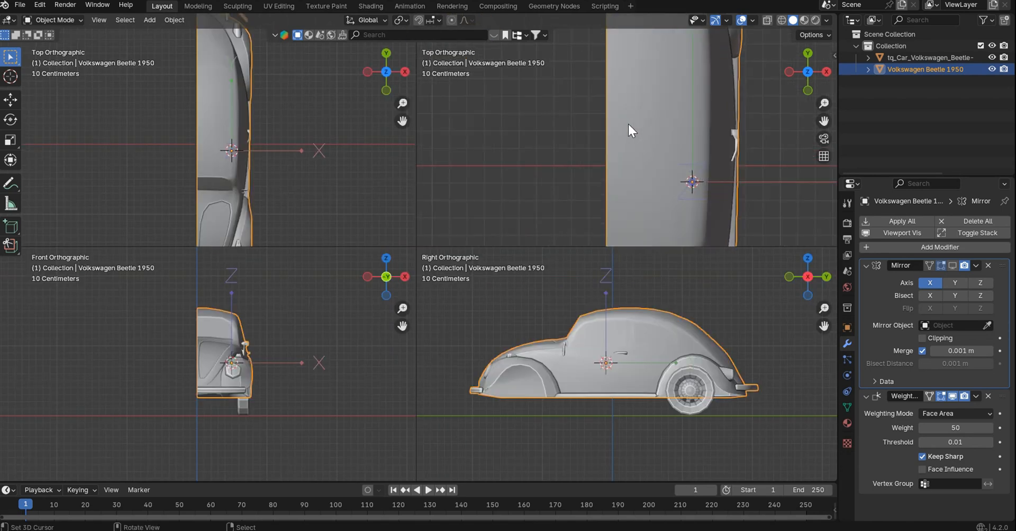
pyautogui.scroll(2, 295, 295)
pyautogui.moveTo(272, 305)
pyautogui.keyDown('shift'); pyautogui.mouseDown(button='middle')
pyautogui.moveTo(292, 321)
pyautogui.moveTo(283, 318)
pyautogui.mouseUp(button='middle'); pyautogui.keyUp('shift')
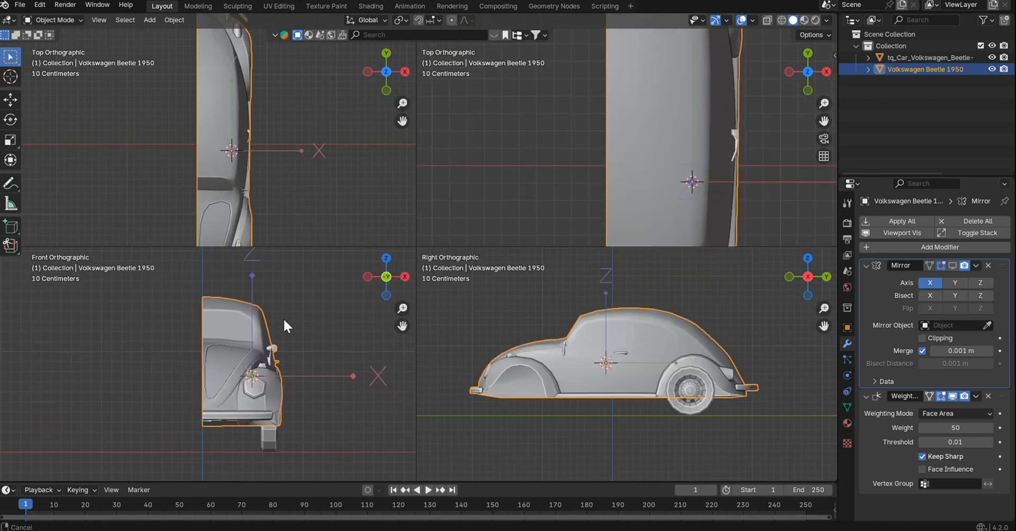
pyautogui.scroll(2, 576, 336)
pyautogui.scroll(-1, 575, 332)
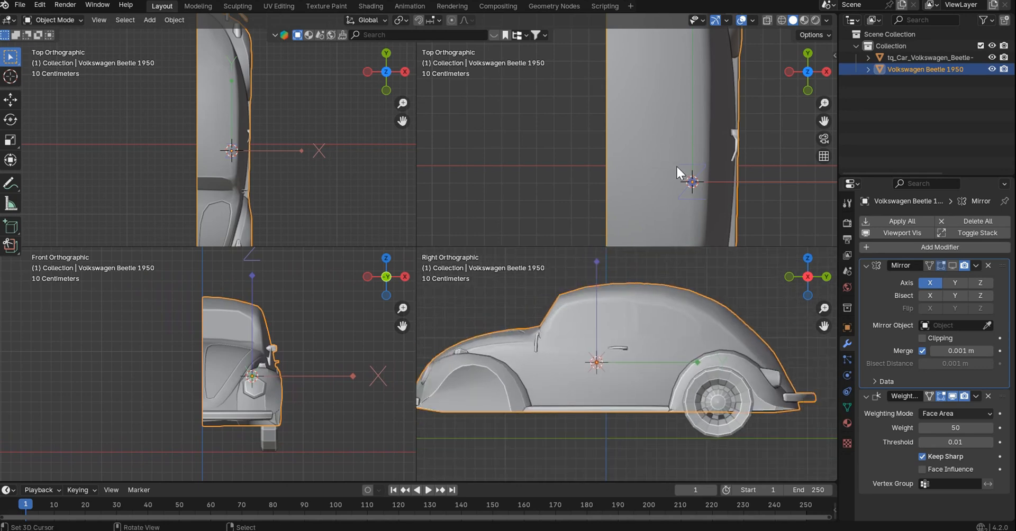
pyautogui.press('Tab')
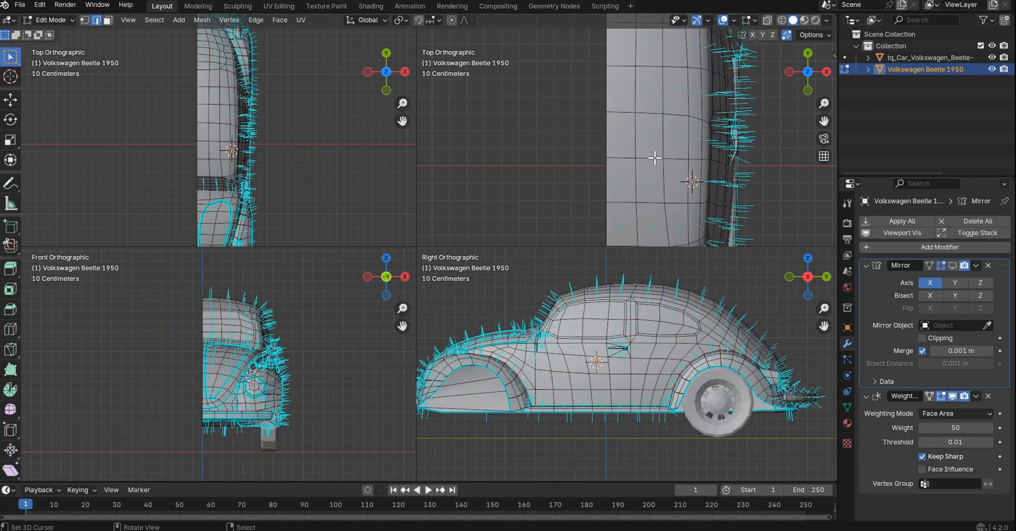
pyautogui.moveTo(655, 157); pyautogui.dragTo(740, 67, button='middle')
pyautogui.press('Tab')
pyautogui.moveTo(700, 112); pyautogui.dragTo(676, 174, button='middle')
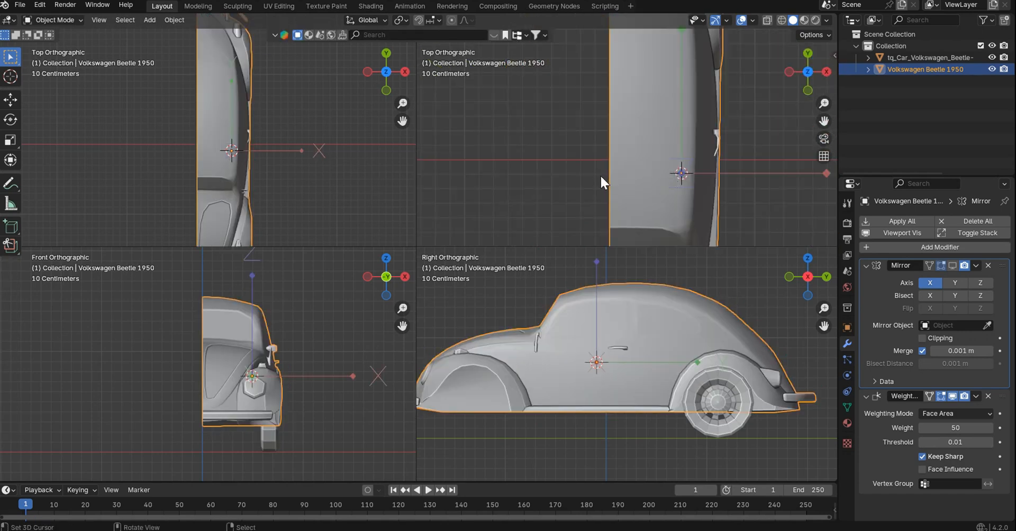
# - Switch to vertex selection in Edit Mode and dissolve the midpoint vertex on the roof's centre edge
pyautogui.press('Tab')
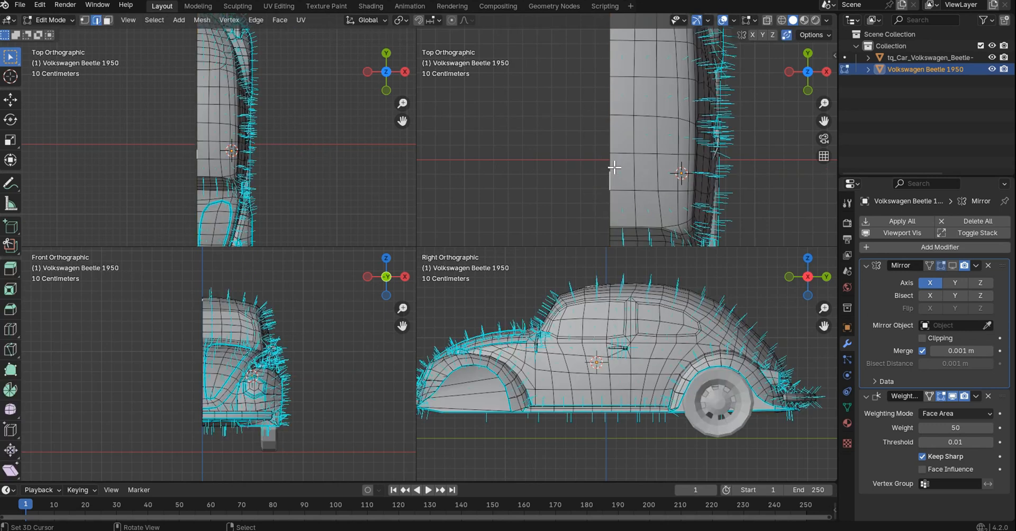
pyautogui.hotkey('ctrl', 'Tab')
pyautogui.click(598, 170)
pyautogui.scroll(5, 614, 158)
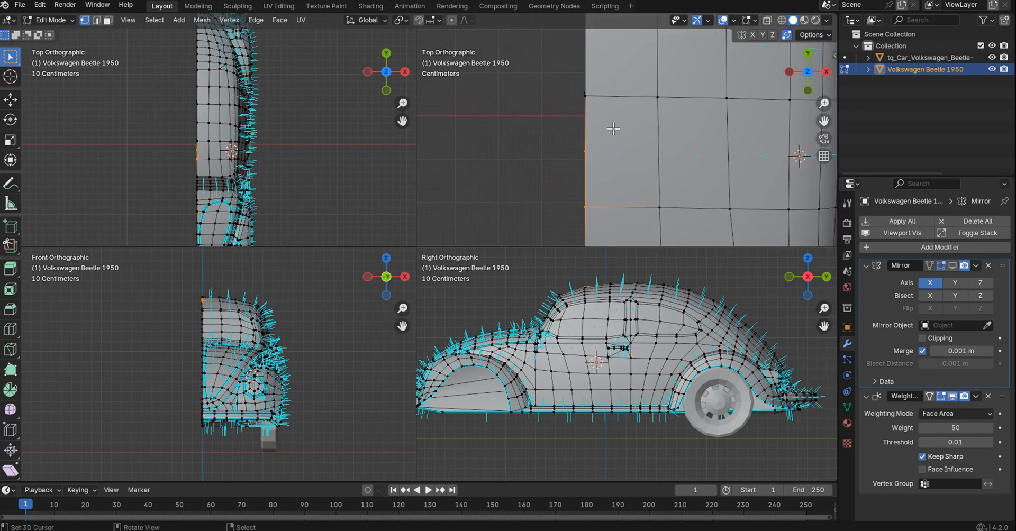
pyautogui.click(588, 151)
pyautogui.press('x')
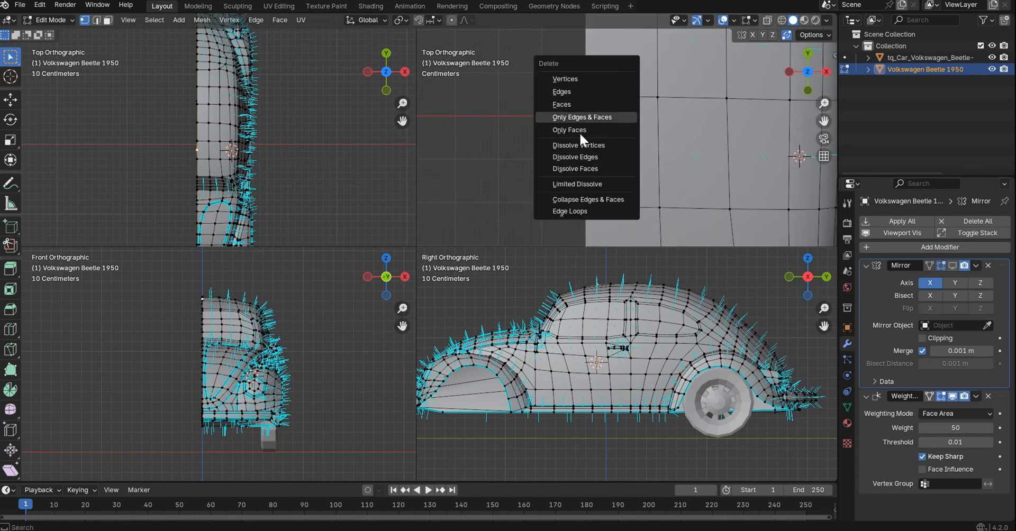
pyautogui.click(581, 144)
# - Subdivide the roof's centre edge between its two neighbouring vertices
pyautogui.click(586, 95)
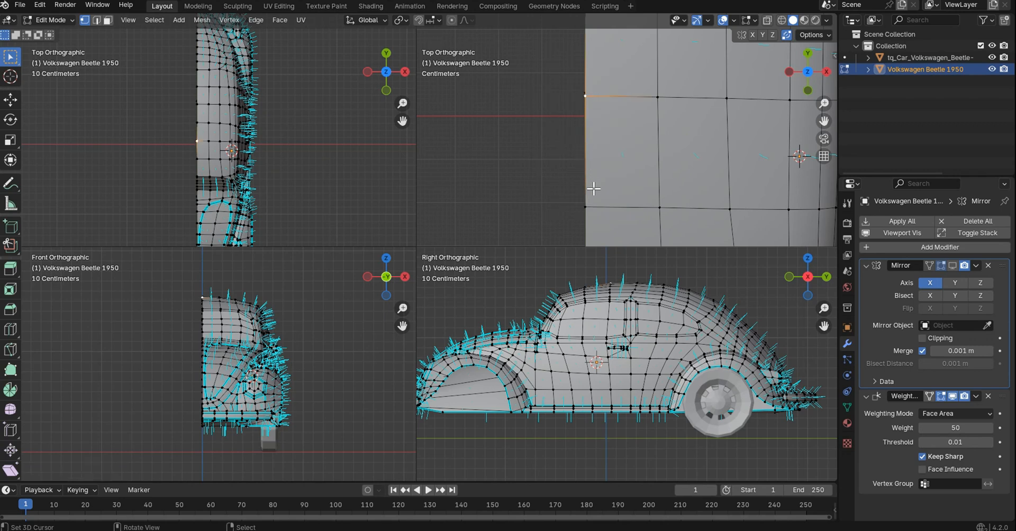
pyautogui.keyDown('shift'); pyautogui.click(587, 206); pyautogui.keyUp('shift')
pyautogui.rightClick(589, 133)
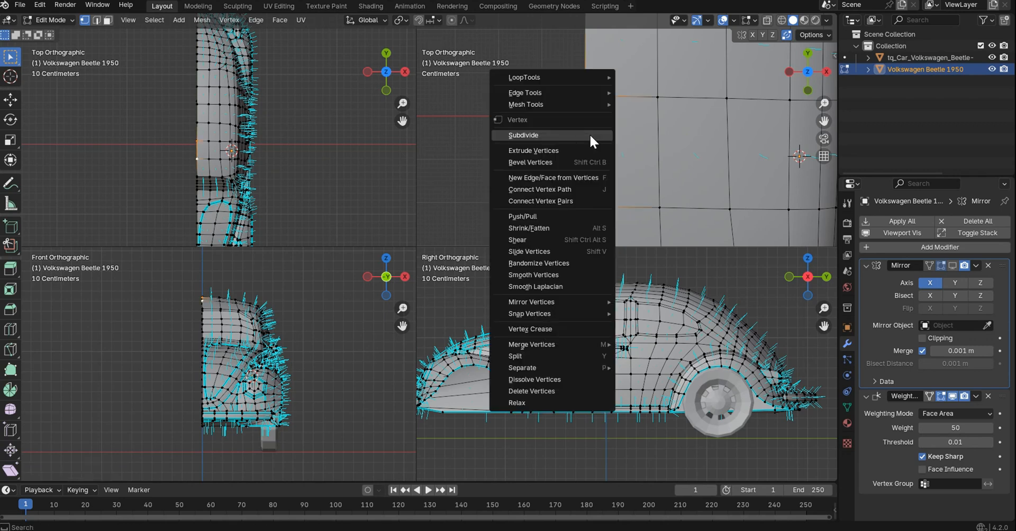
pyautogui.click(590, 133)
# - Snap the 3D cursor to the new midpoint vertex on the roof's centre edge and return to Object Mode
pyautogui.click(586, 135)
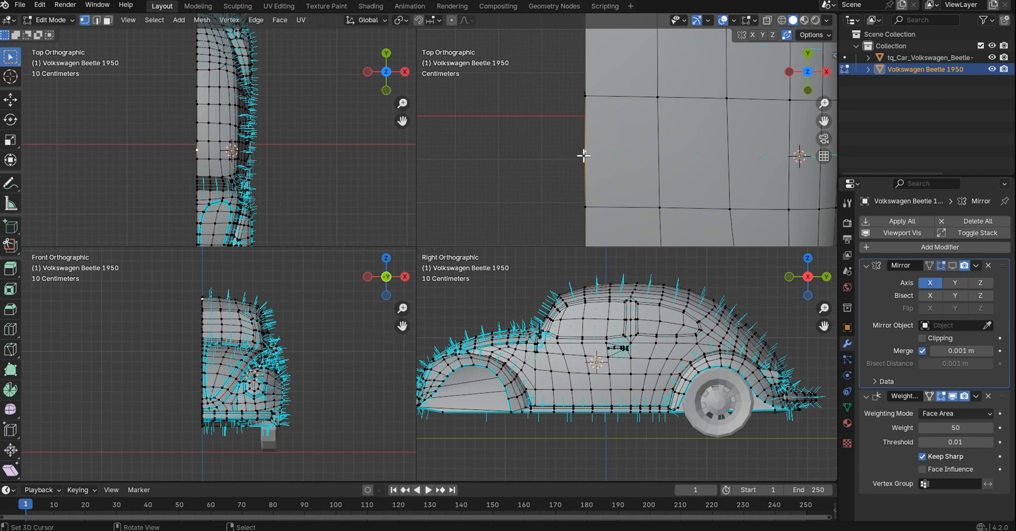
pyautogui.hotkey('shift', 's')
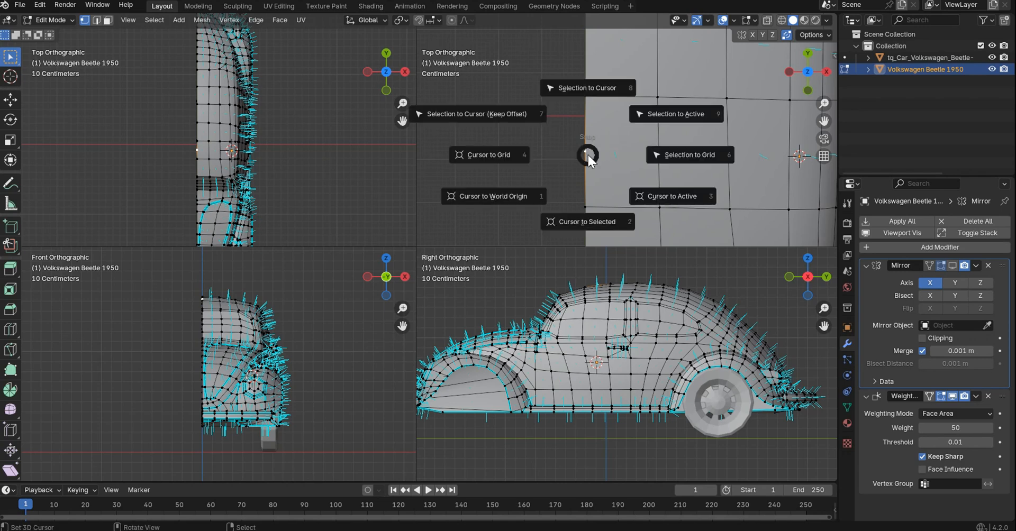
pyautogui.click(579, 221)
pyautogui.press('Tab')
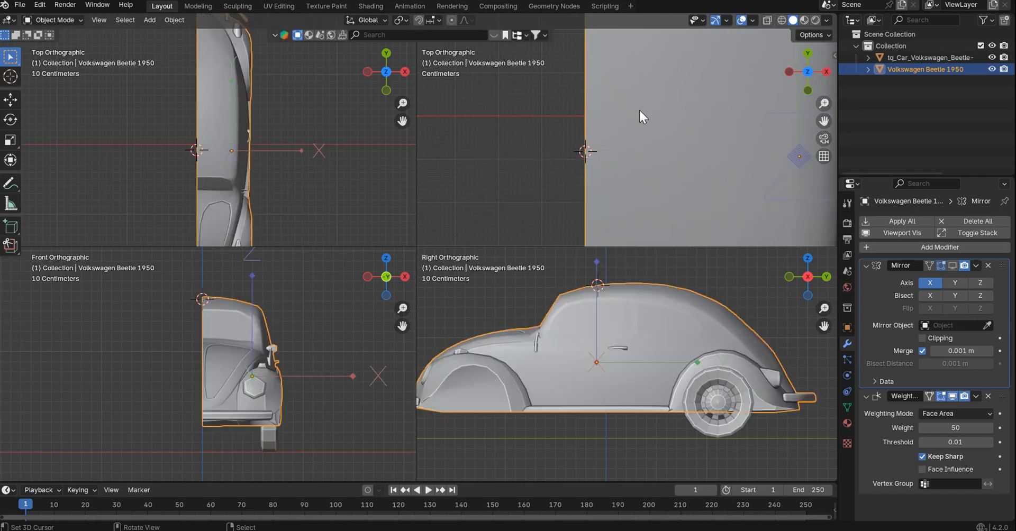
# - Leave quad view and set the car body's origin to the 3D cursor
pyautogui.scroll(-2, 640, 110)
pyautogui.moveTo(640, 109); pyautogui.dragTo(687, 46, button='middle')
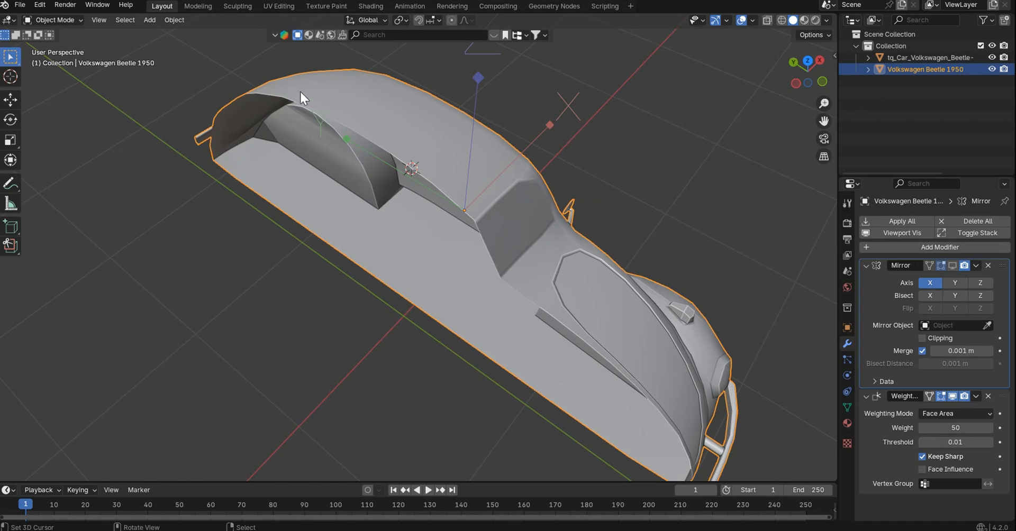
pyautogui.click(184, 21)
pyautogui.moveTo(199, 45)
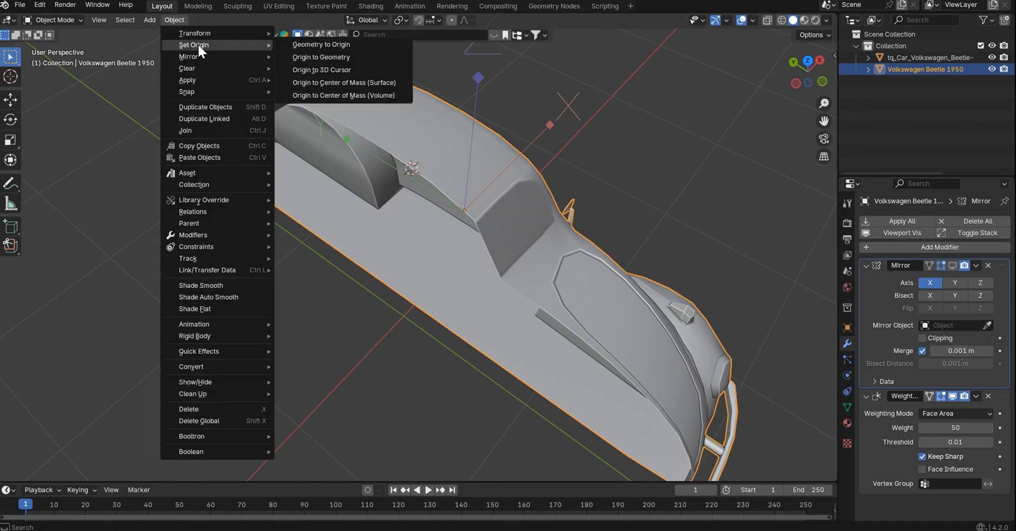
pyautogui.click(322, 70)
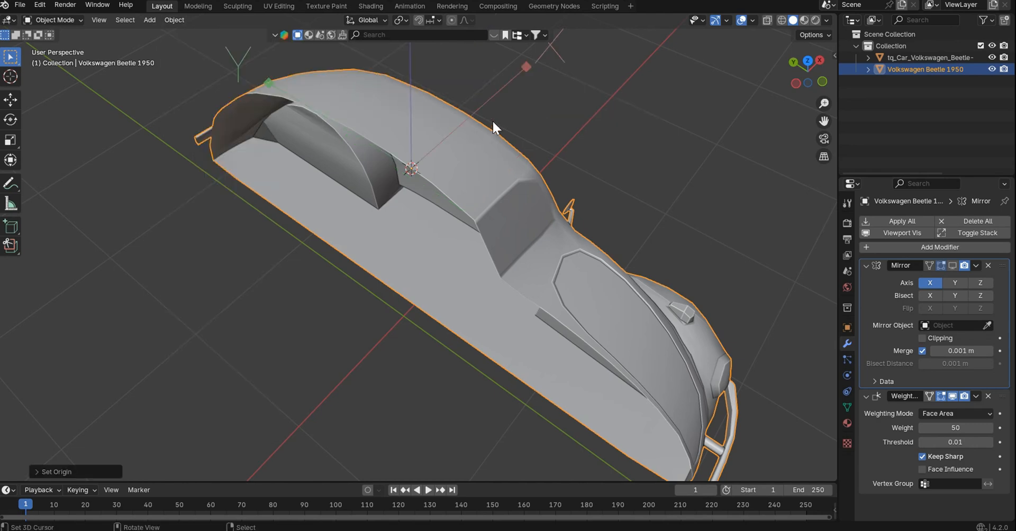
# - Show the car body's Mirror modifier in the viewport and enable its Clipping option
pyautogui.moveTo(586, 189); pyautogui.dragTo(406, 162, button='middle')
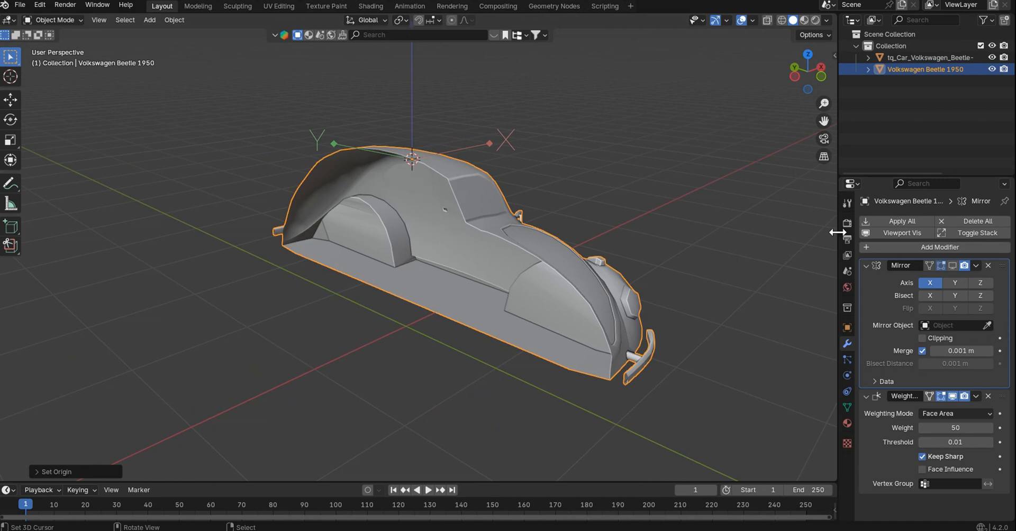
pyautogui.click(953, 265)
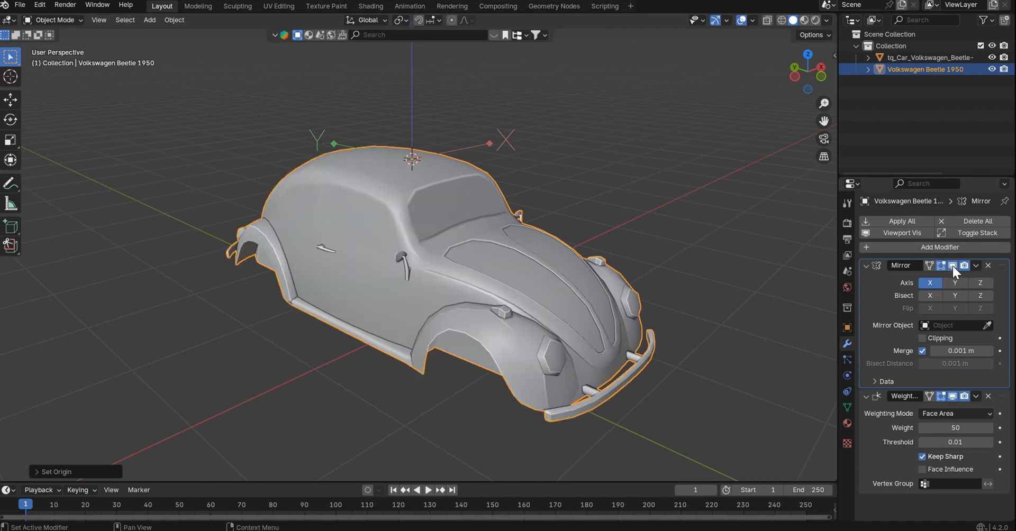
pyautogui.moveTo(694, 189); pyautogui.dragTo(601, 197, button='middle')
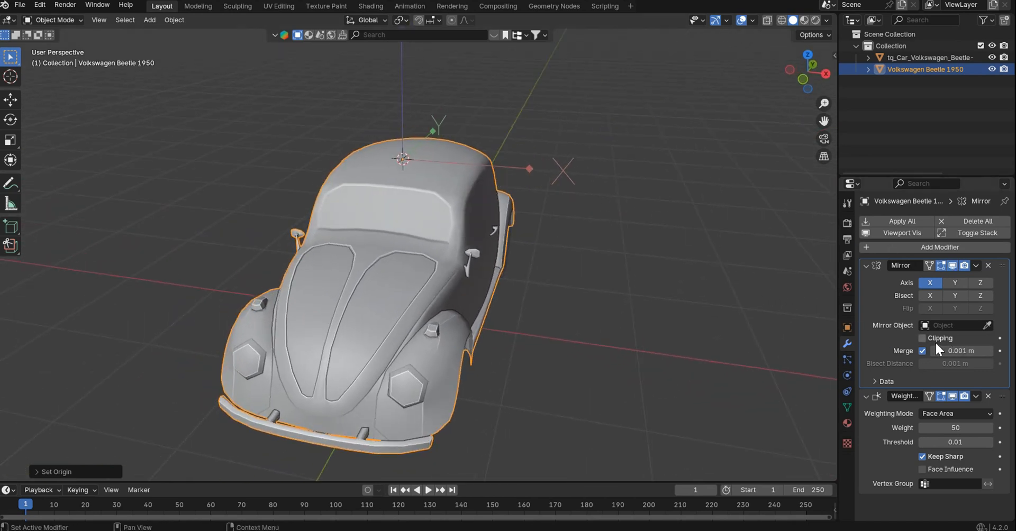
pyautogui.click(923, 338)
pyautogui.moveTo(951, 349); pyautogui.dragTo(961, 350)
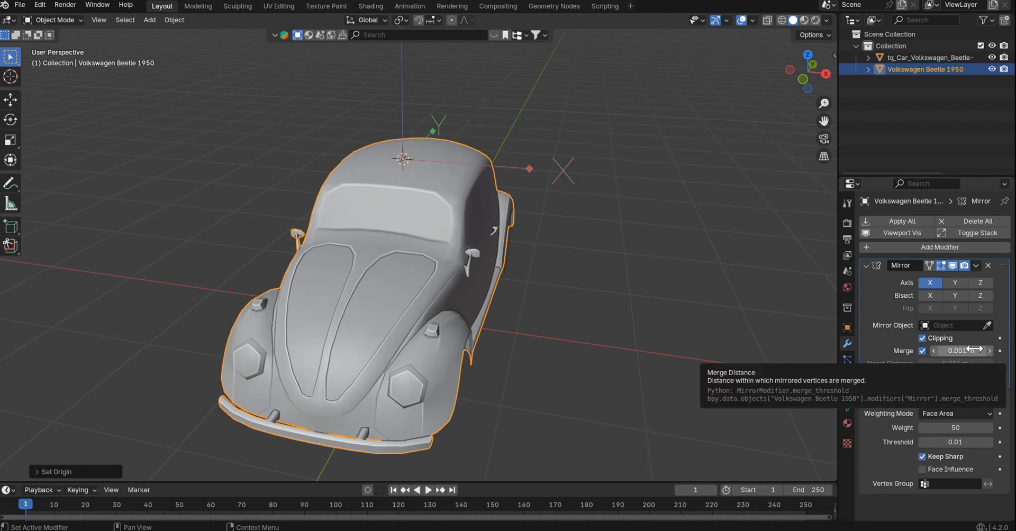
# - Select the wheel and show its Mirror modifier in the viewport
pyautogui.moveTo(563, 242); pyautogui.dragTo(582, 234, button='middle')
pyautogui.rightClick(605, 272)
pyautogui.scroll(-5, 671, 272)
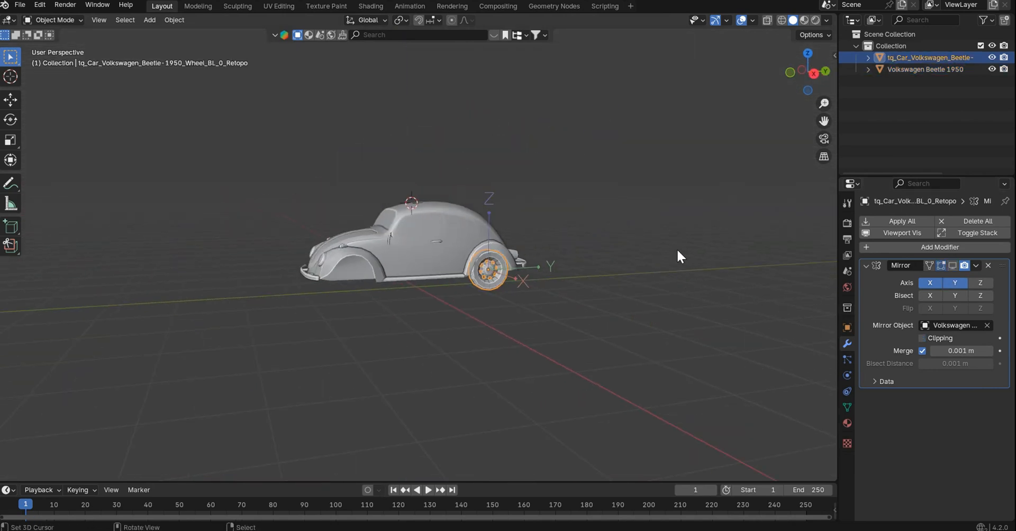
pyautogui.click(953, 263)
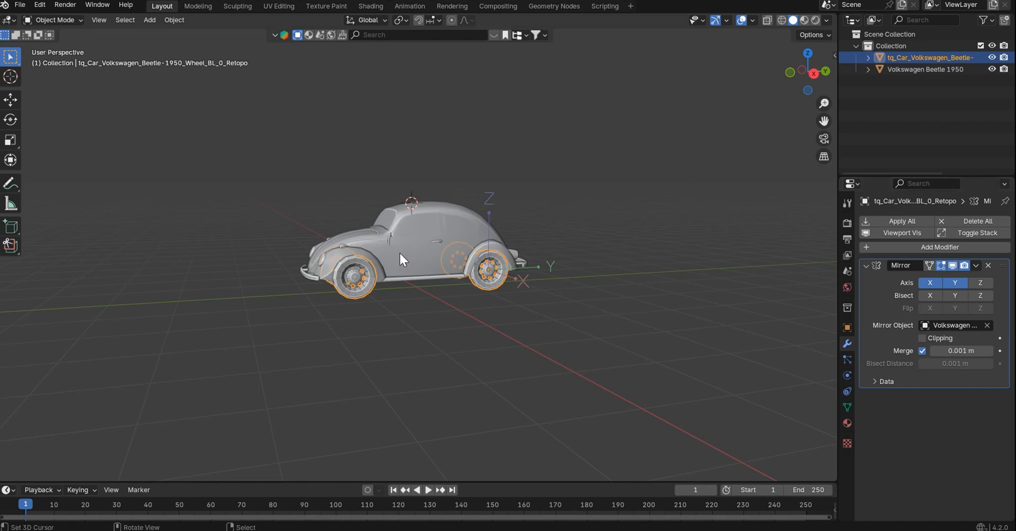
# - Inspect how the mirrored wheels fit the wheel arches in the perspective, front and right views
pyautogui.moveTo(399, 252); pyautogui.dragTo(591, 271, button='middle')
pyautogui.scroll(8, 593, 271)
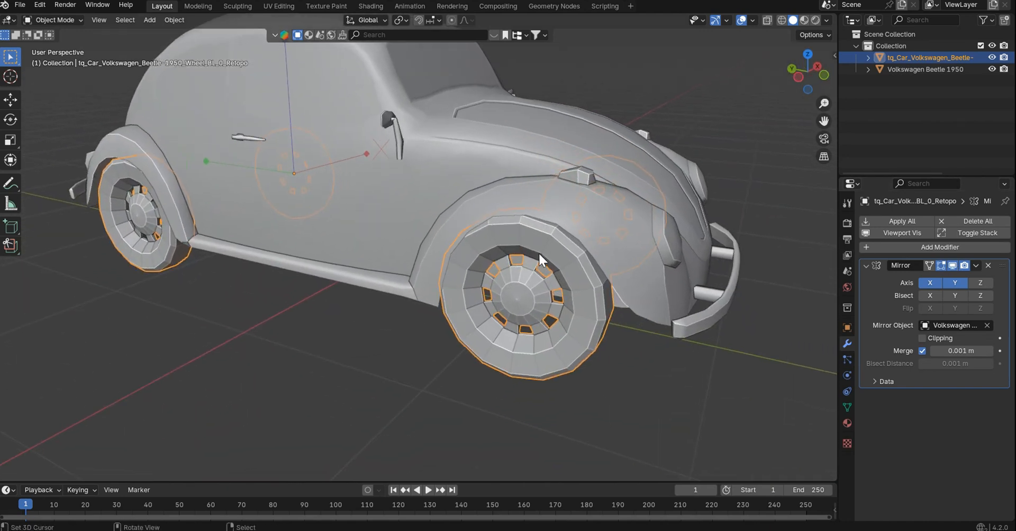
pyautogui.click(538, 253)
pyautogui.click(539, 252)
pyautogui.scroll(-5, 662, 219)
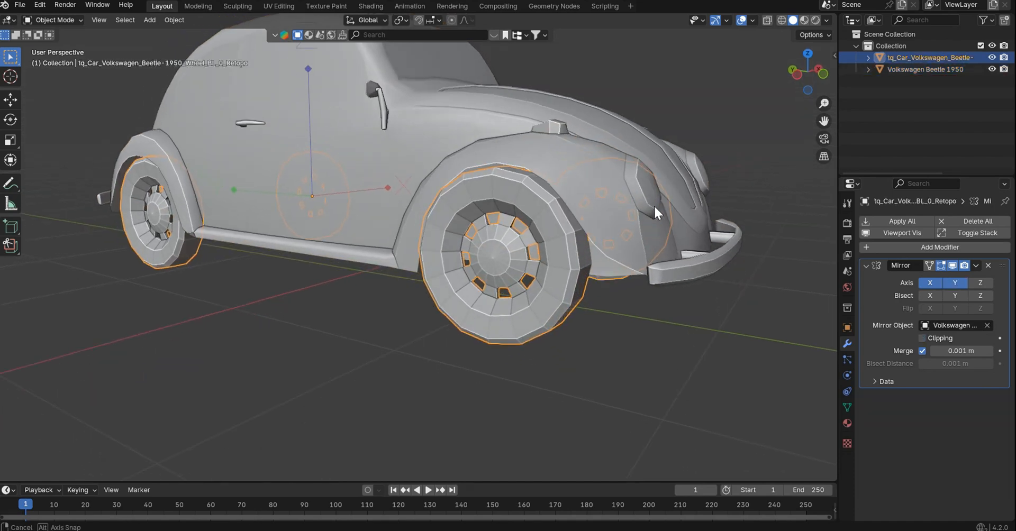
pyautogui.press('KP_1')
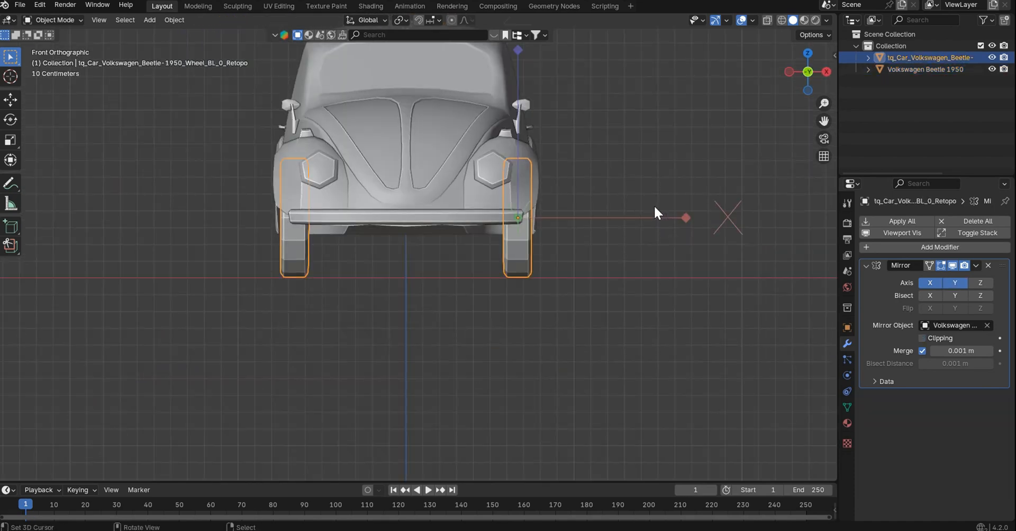
pyautogui.press('KP_3')
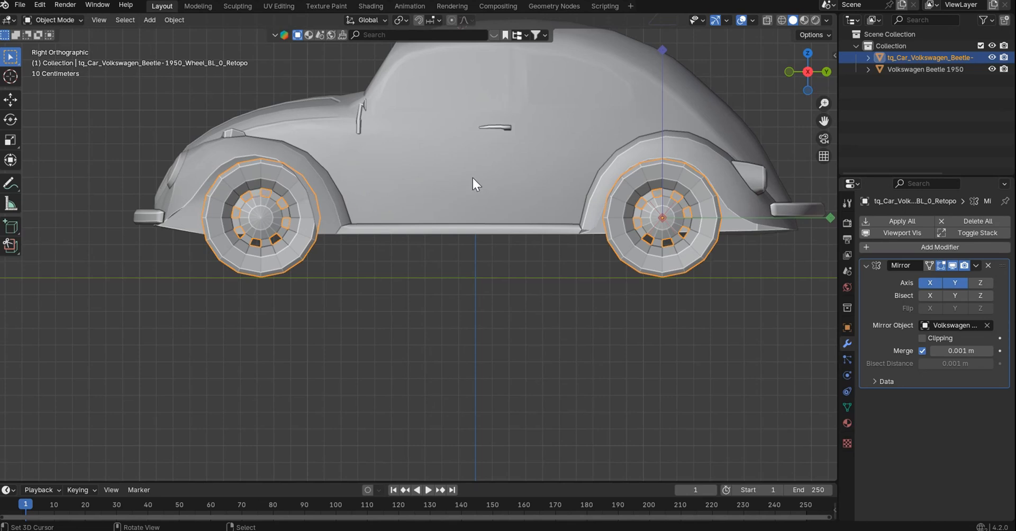
pyautogui.keyDown('shift'); pyautogui.moveTo(629, 129); pyautogui.dragTo(629, 220, button='middle'); pyautogui.keyUp('shift')
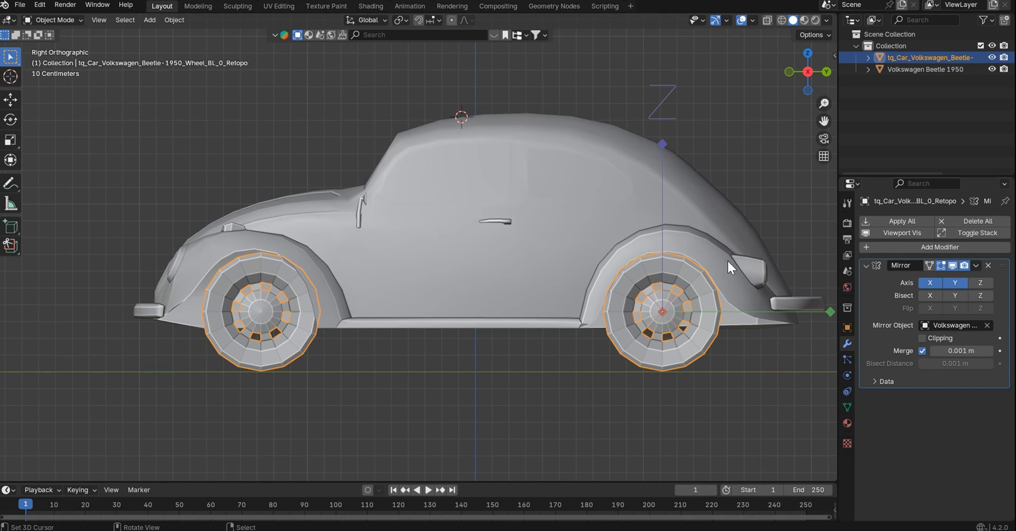
# - Try to shift the wheel along the Y axis, and switch the Y axis of its Mirror modifier off and back on
pyautogui.click(814, 35)
pyautogui.press('g')
pyautogui.press('y')
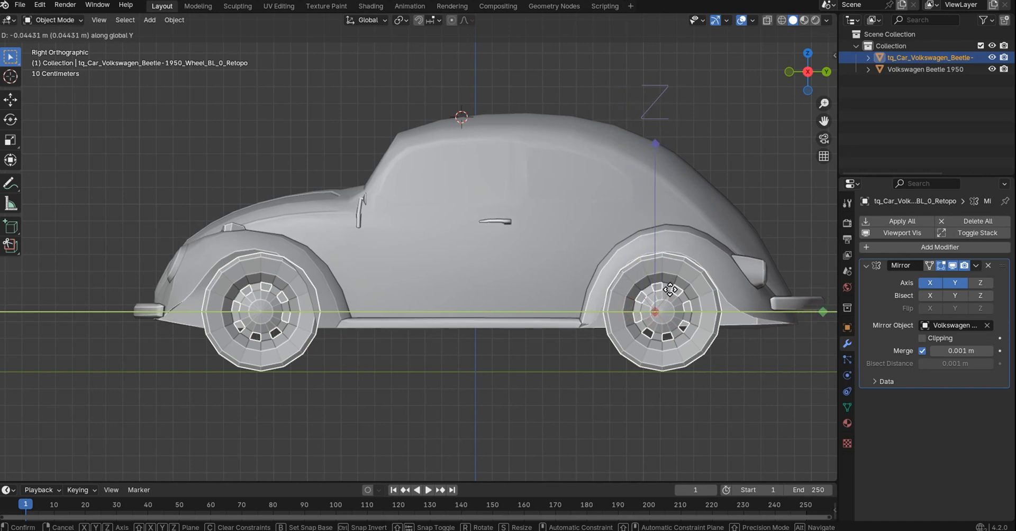
pyautogui.rightClick(671, 297)
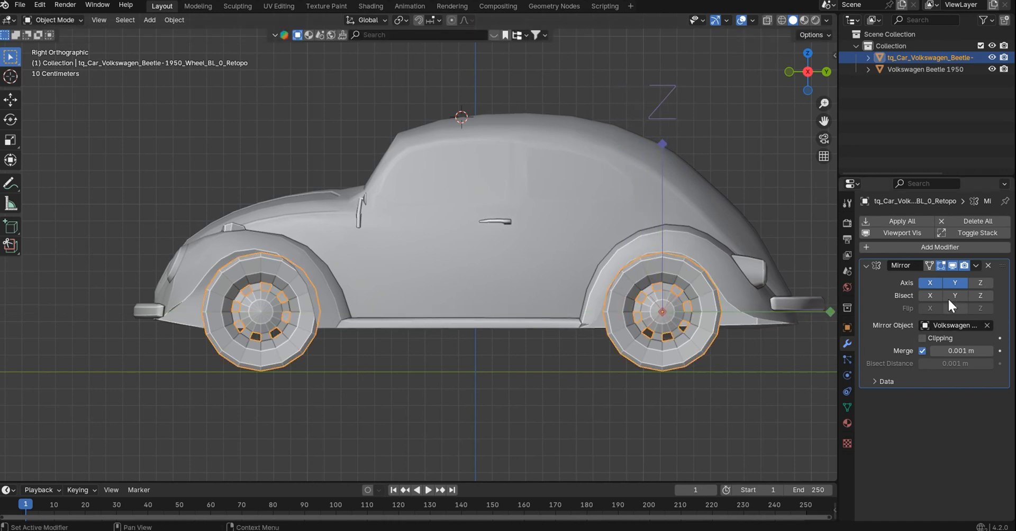
pyautogui.click(953, 283)
pyautogui.click(953, 283)
# - Move the wheel's origin along the Y axis with only origins affected
pyautogui.press('g')
pyautogui.rightClick(602, 300)
pyautogui.moveTo(666, 288); pyautogui.dragTo(688, 324, button='middle')
pyautogui.press('g')
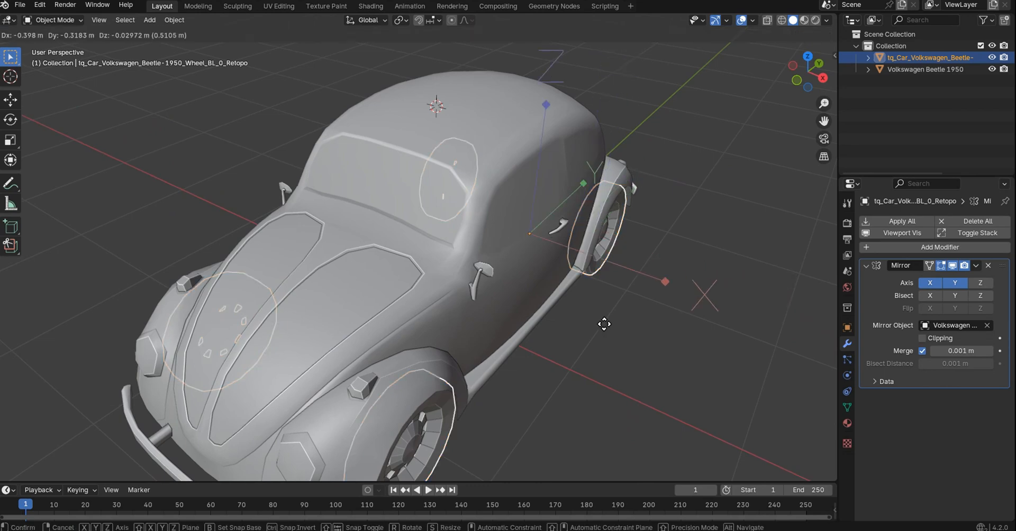
pyautogui.press('y')
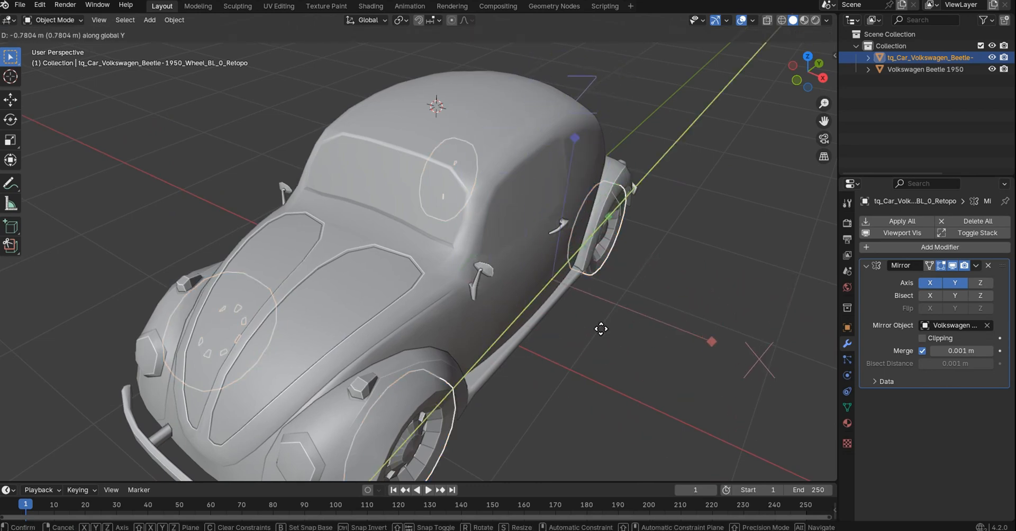
pyautogui.click(598, 326)
pyautogui.moveTo(598, 326); pyautogui.dragTo(730, 297, button='middle')
# - Select the car body and shift its origin about 0.02 m along the negative Y axis to reposition the mirrored front wheels
pyautogui.click(478, 260)
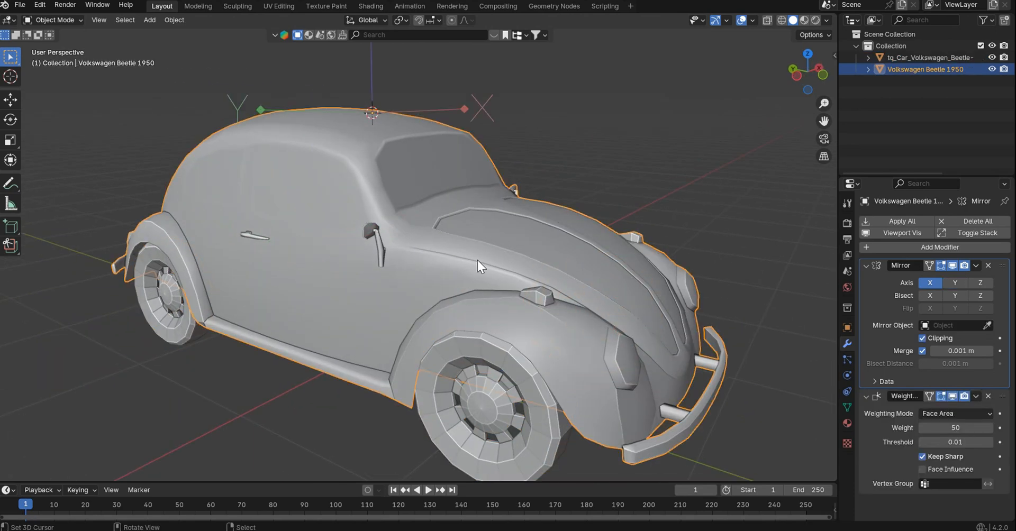
pyautogui.press('g')
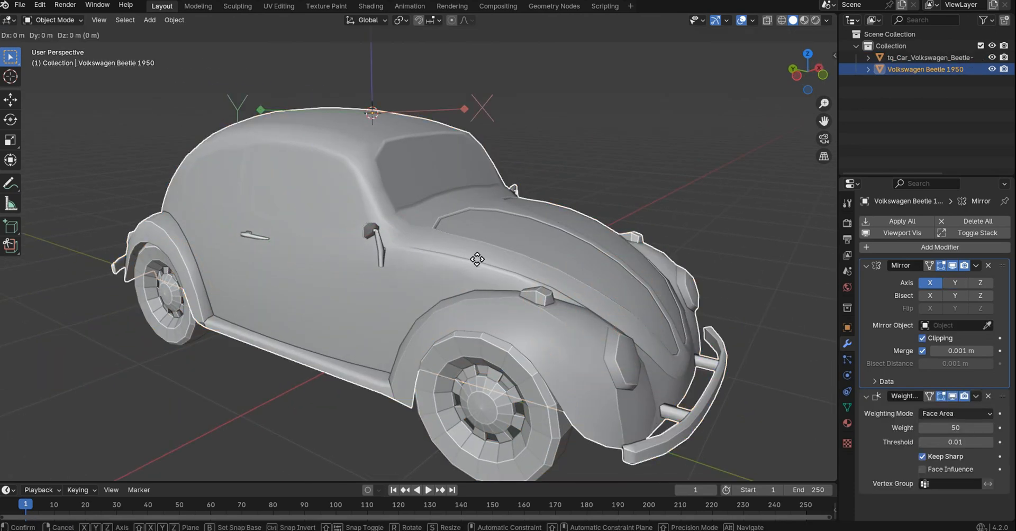
pyautogui.press('y')
pyautogui.rightClick(482, 262)
pyautogui.press('KP_3')
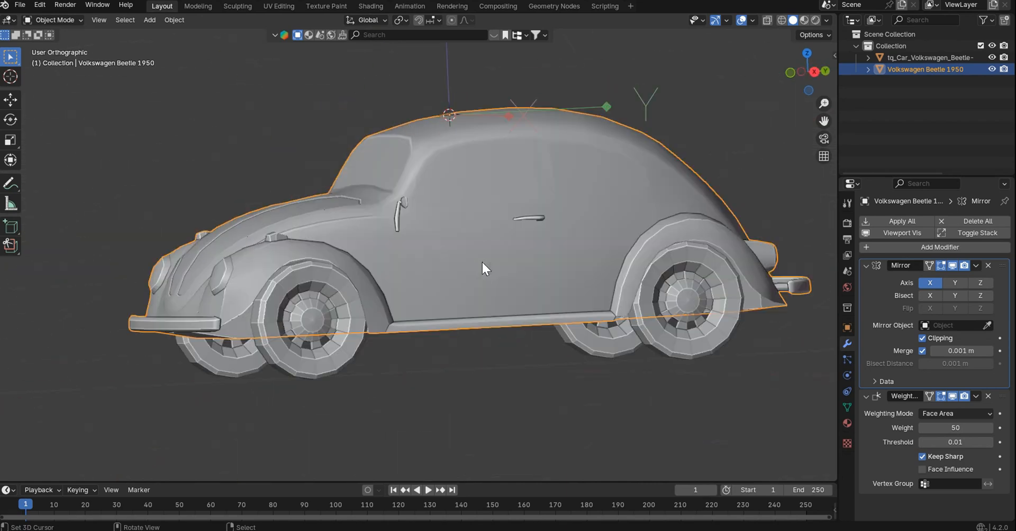
pyautogui.press('g')
pyautogui.press('y')
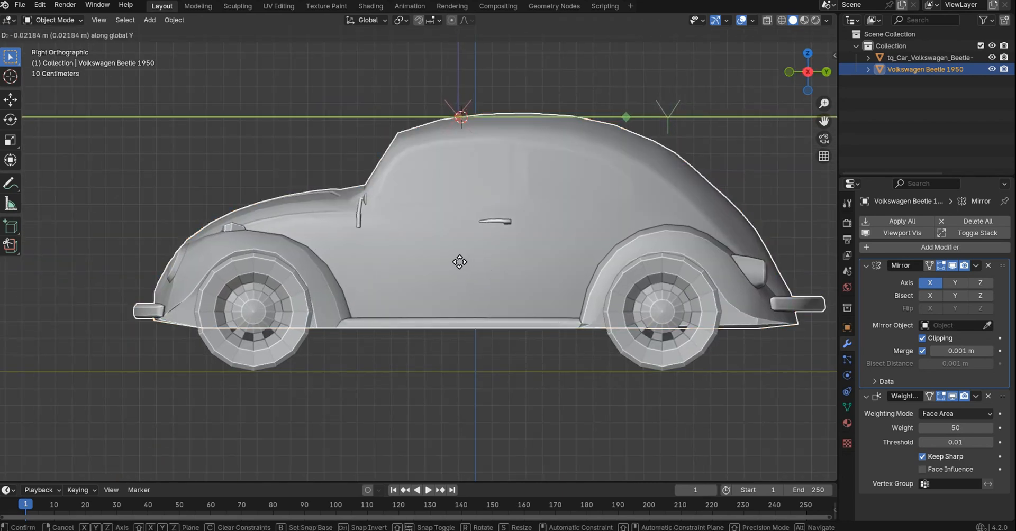
pyautogui.click(461, 263)
# - Turn off the option that limits transforms to origins and check the car from the front and side
pyautogui.moveTo(470, 247); pyautogui.dragTo(747, 127, button='middle')
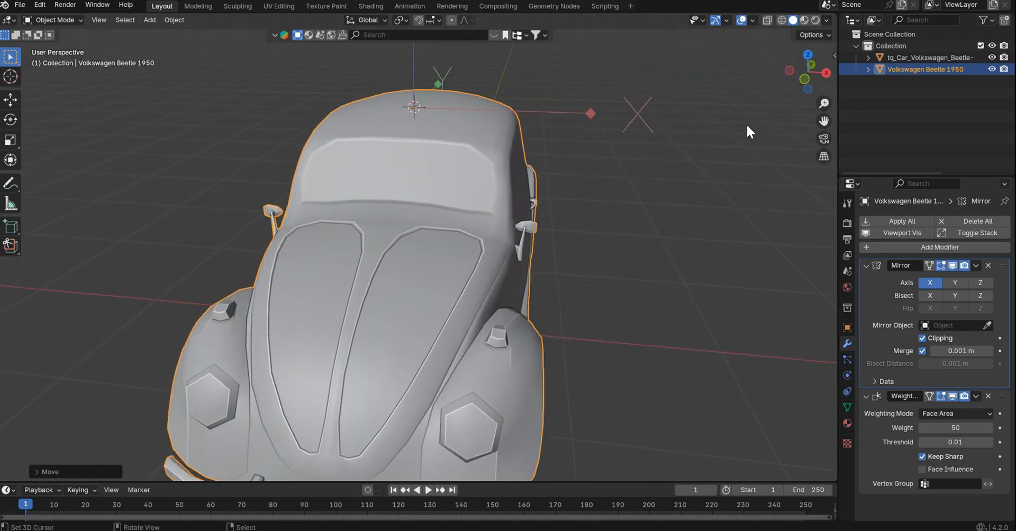
pyautogui.click(813, 35)
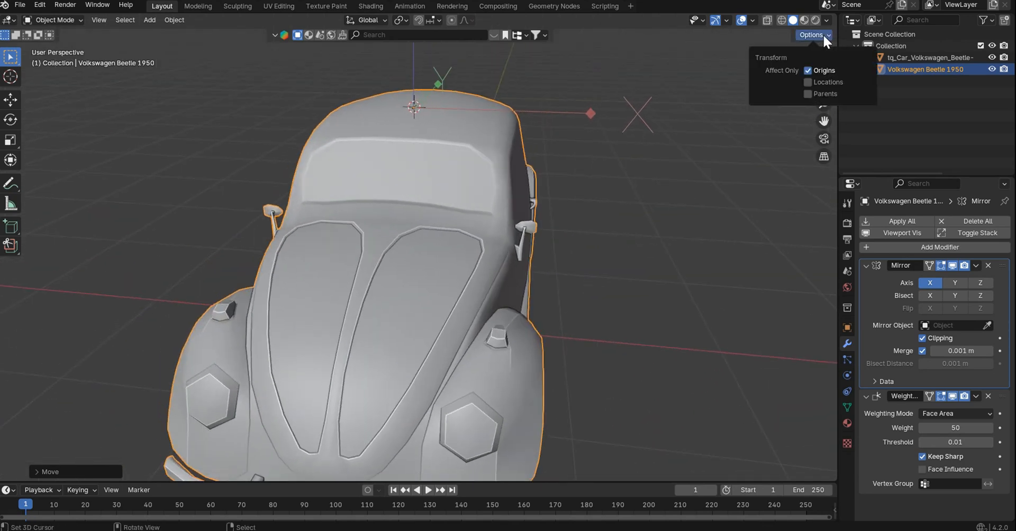
pyautogui.click(808, 71)
pyautogui.scroll(-1, 667, 157)
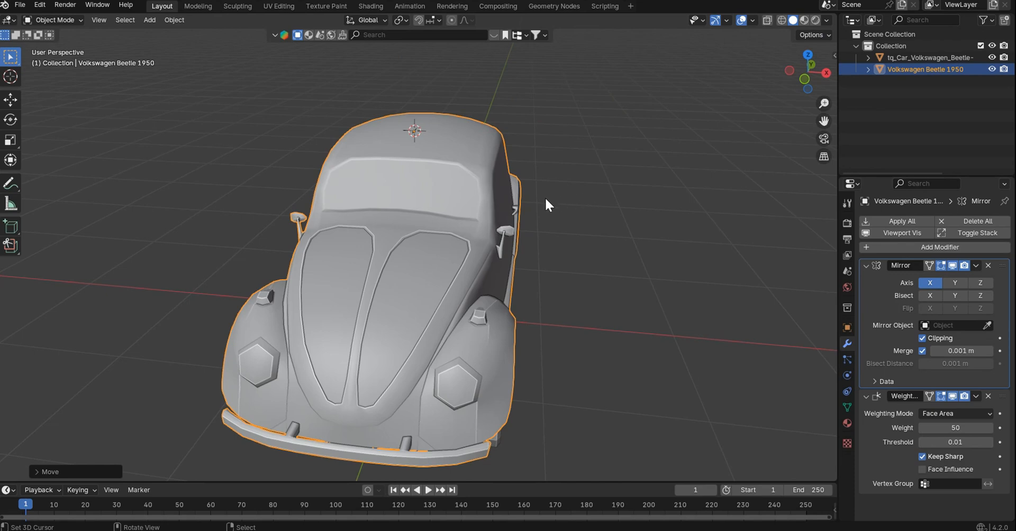
pyautogui.moveTo(546, 199); pyautogui.dragTo(504, 195, button='middle')
pyautogui.scroll(5, 504, 195)
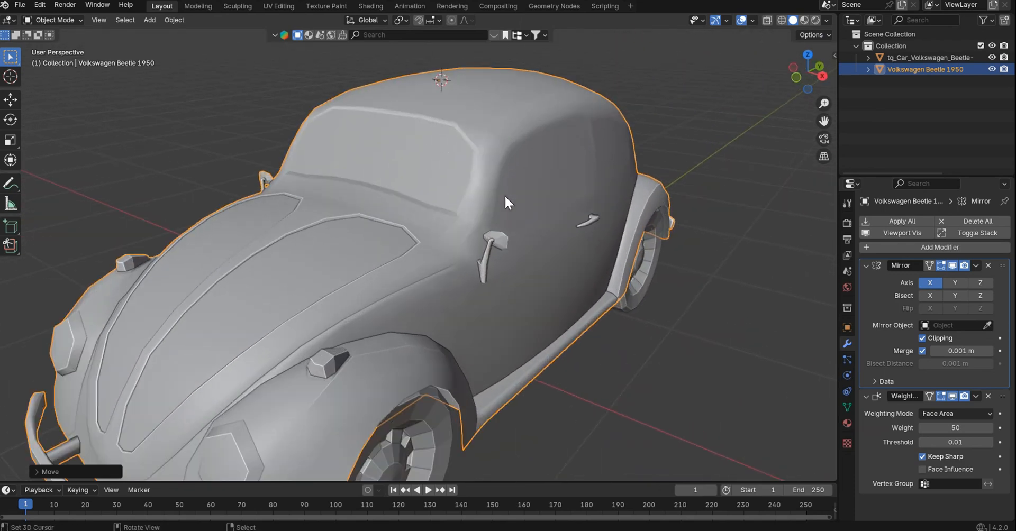
pyautogui.scroll(-5, 506, 197)
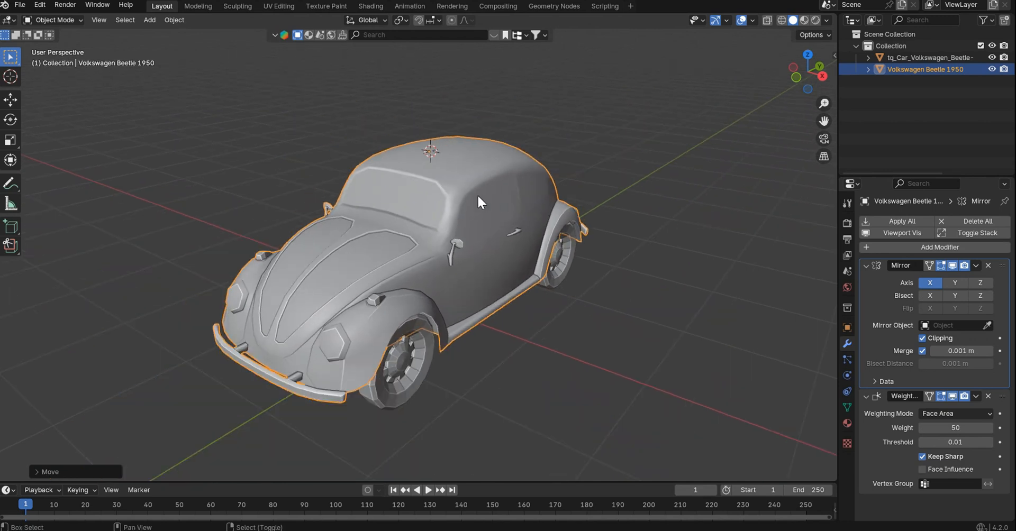
pyautogui.moveTo(479, 199); pyautogui.dragTo(498, 203, button='middle')
# - Look up the Undo Steps setting in the system preferences and close the preferences
pyautogui.click(40, 4)
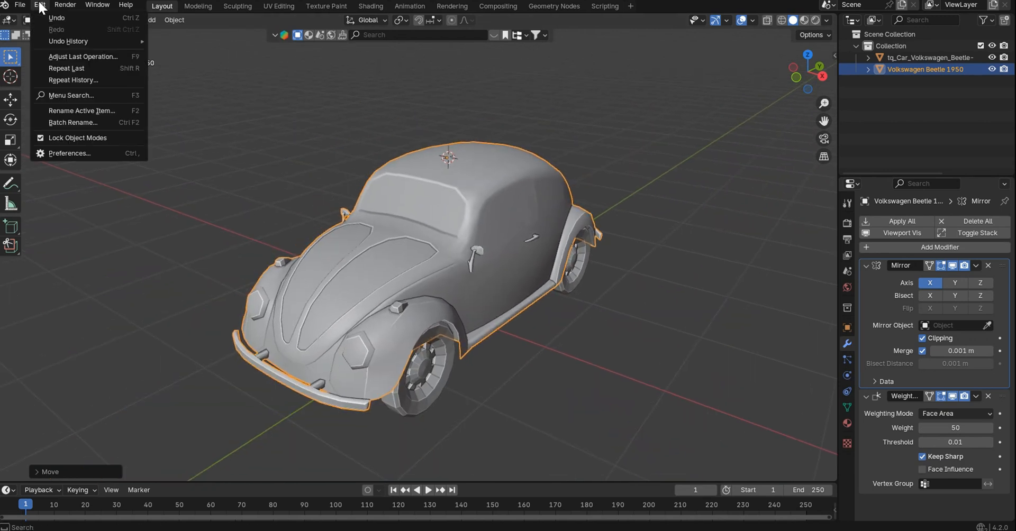
pyautogui.click(72, 154)
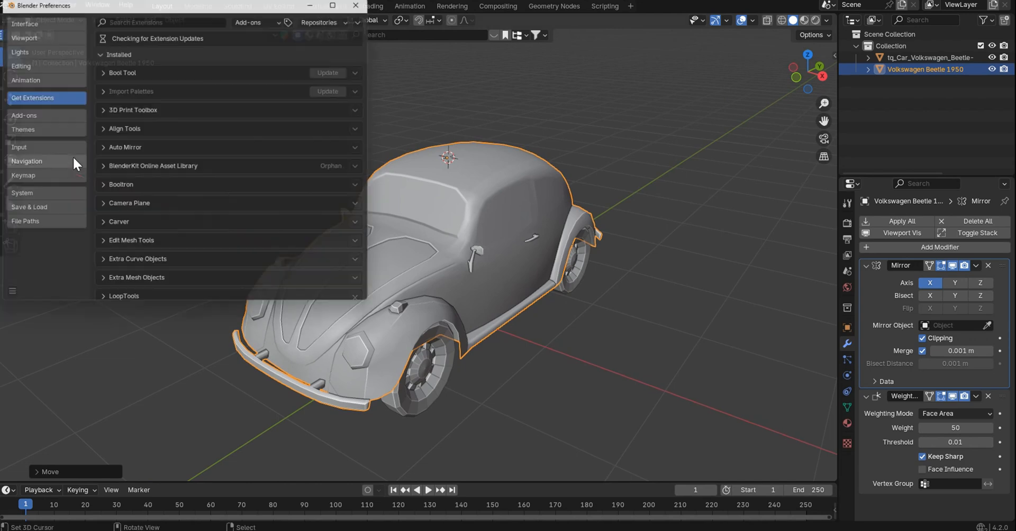
pyautogui.click(18, 195)
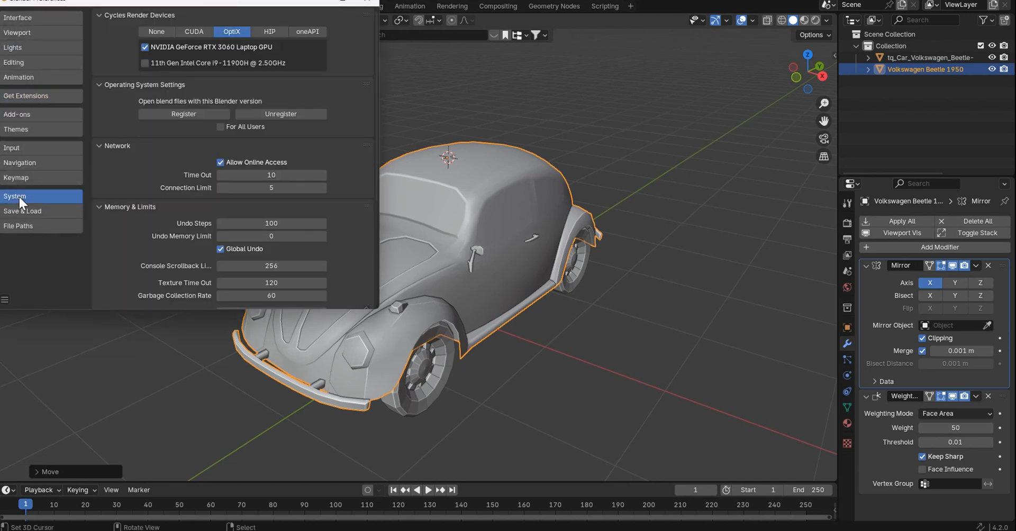
pyautogui.click(274, 222)
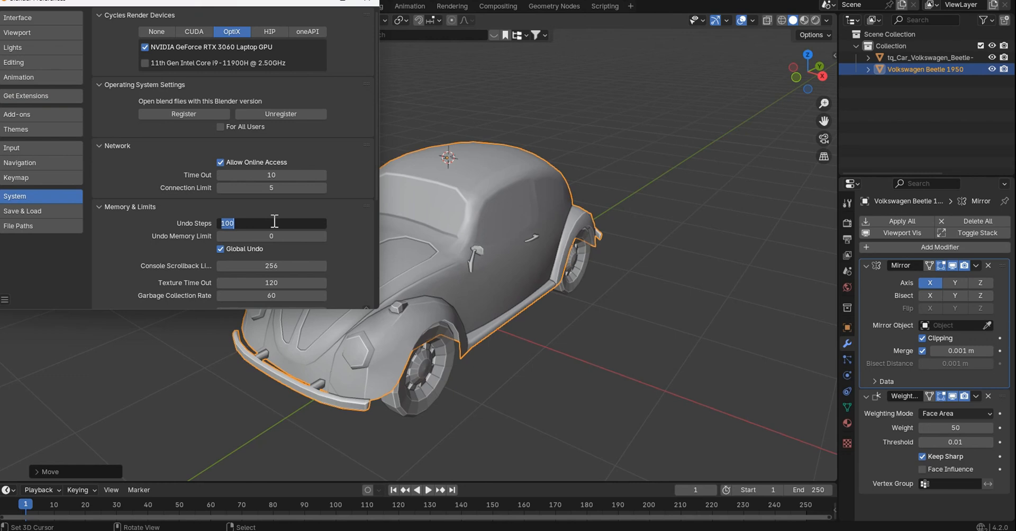
pyautogui.click(178, 219)
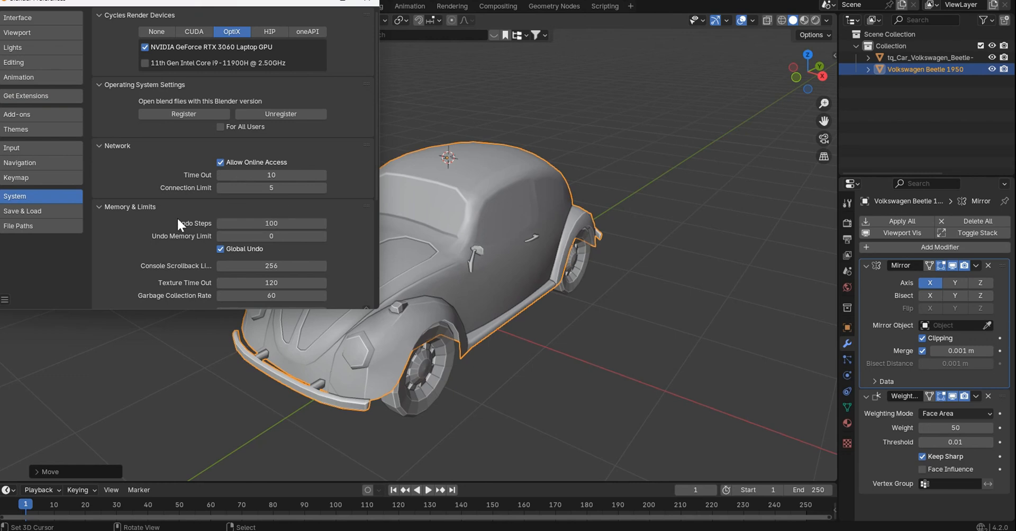
pyautogui.click(366, 3)
pyautogui.moveTo(403, 185); pyautogui.dragTo(418, 203, button='middle')
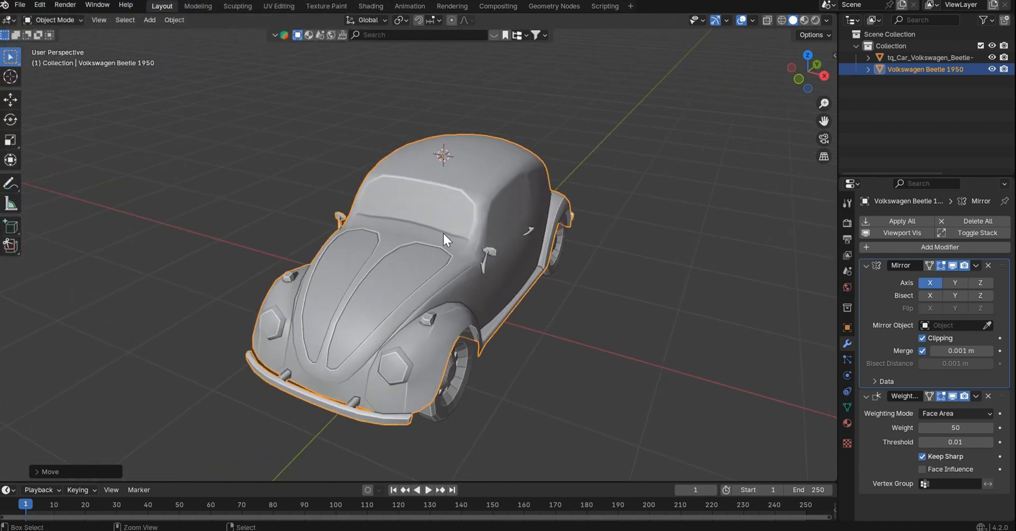
# - Undo the shift of the body's origin, compare the front wheel's fit in its arch, and redo the shift
pyautogui.hotkey('ctrl', 'z')
pyautogui.hotkey('ctrl', 'z')
pyautogui.moveTo(488, 317); pyautogui.dragTo(442, 296, button='middle')
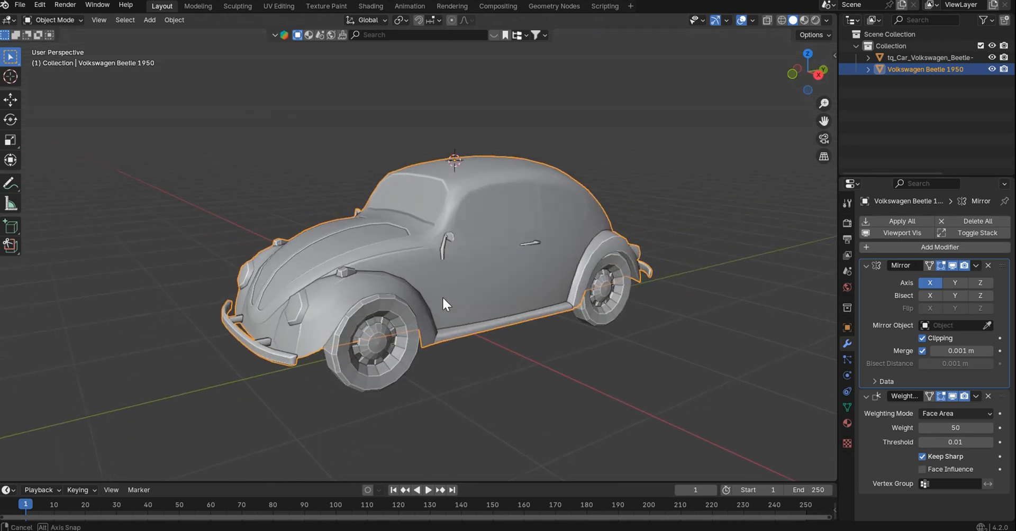
pyautogui.scroll(2, 402, 325)
pyautogui.keyDown('shift'); pyautogui.moveTo(398, 326); pyautogui.dragTo(400, 275, button='middle'); pyautogui.keyUp('shift')
pyautogui.scroll(1, 400, 275)
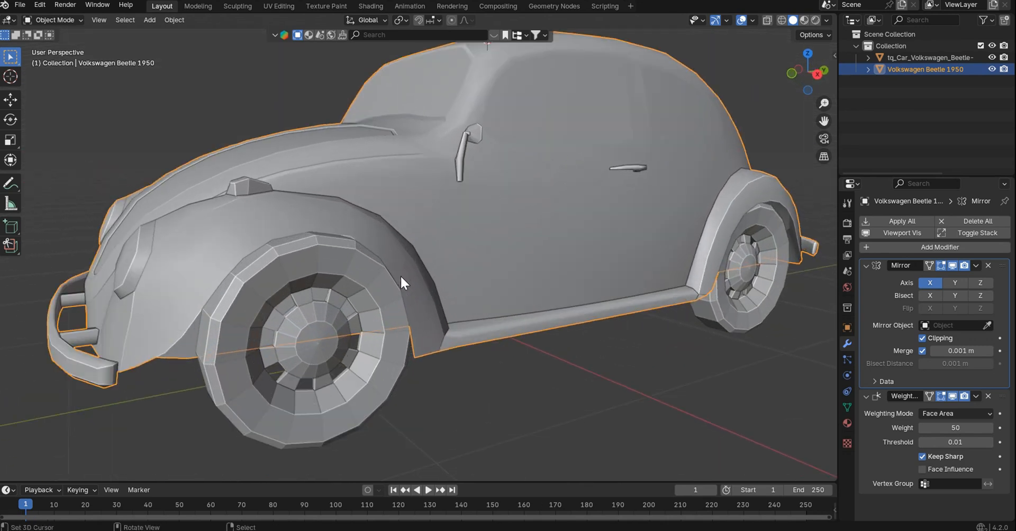
pyautogui.hotkey('ctrl', 'shift', 'z')
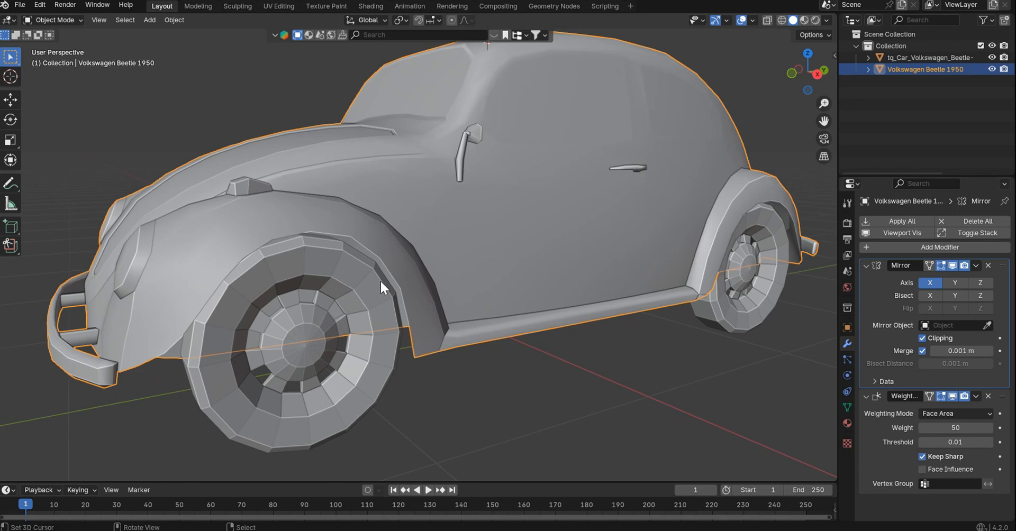
pyautogui.scroll(-4, 404, 242)
pyautogui.moveTo(409, 241); pyautogui.dragTo(547, 264, button='middle')
pyautogui.scroll(4, 548, 263)
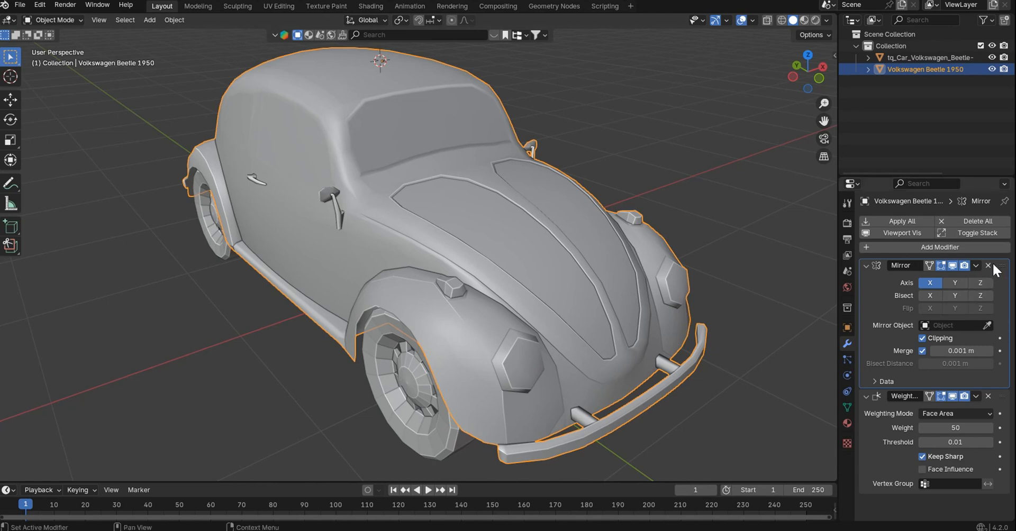
# - Try the body's Mirror modifier below the Weighted Normal modifier, and a Weight of 41 for the latter
pyautogui.moveTo(993, 263); pyautogui.dragTo(1001, 447)
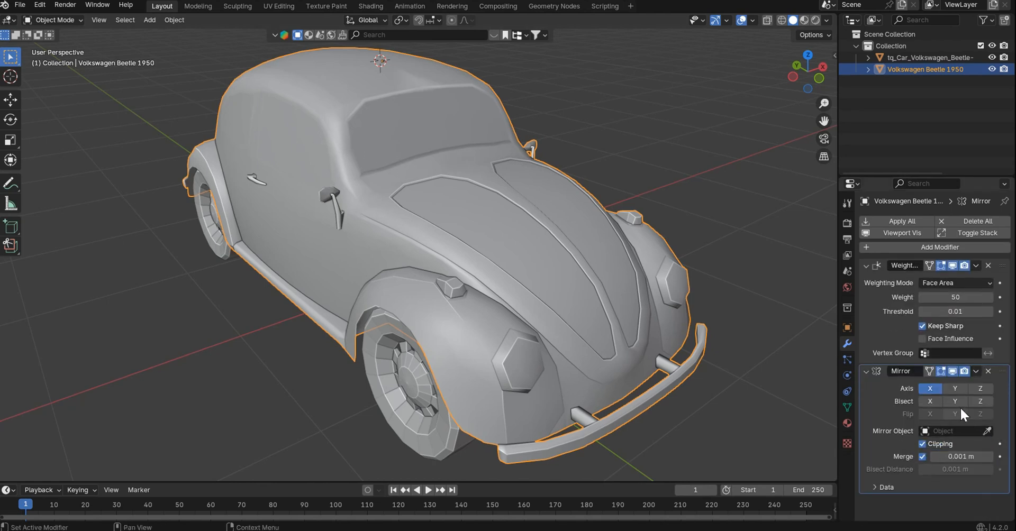
pyautogui.moveTo(729, 252); pyautogui.dragTo(675, 174, button='middle')
pyautogui.moveTo(1002, 371); pyautogui.dragTo(1003, 246)
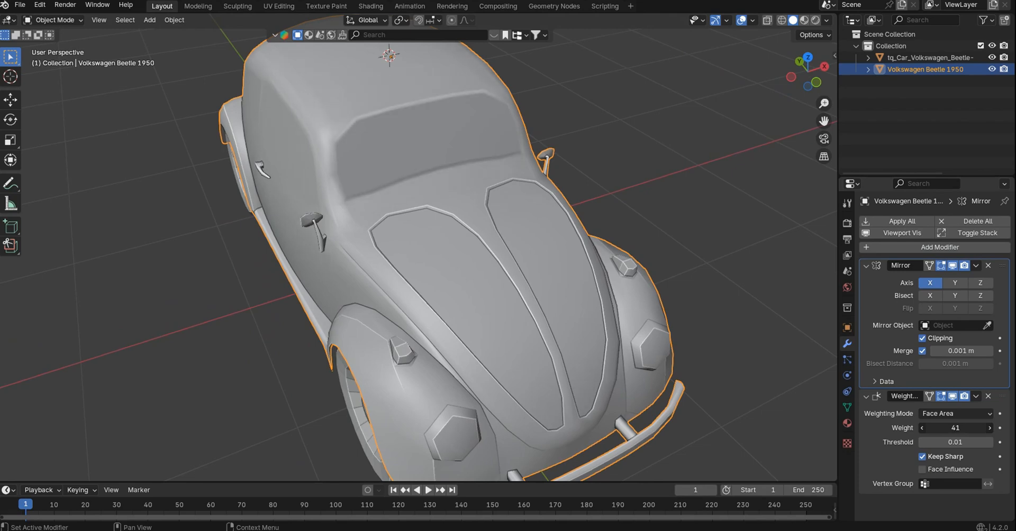
pyautogui.moveTo(954, 427)
pyautogui.mouseDown()
pyautogui.moveTo(990, 428)
pyautogui.moveTo(954, 428)
pyautogui.mouseUp()
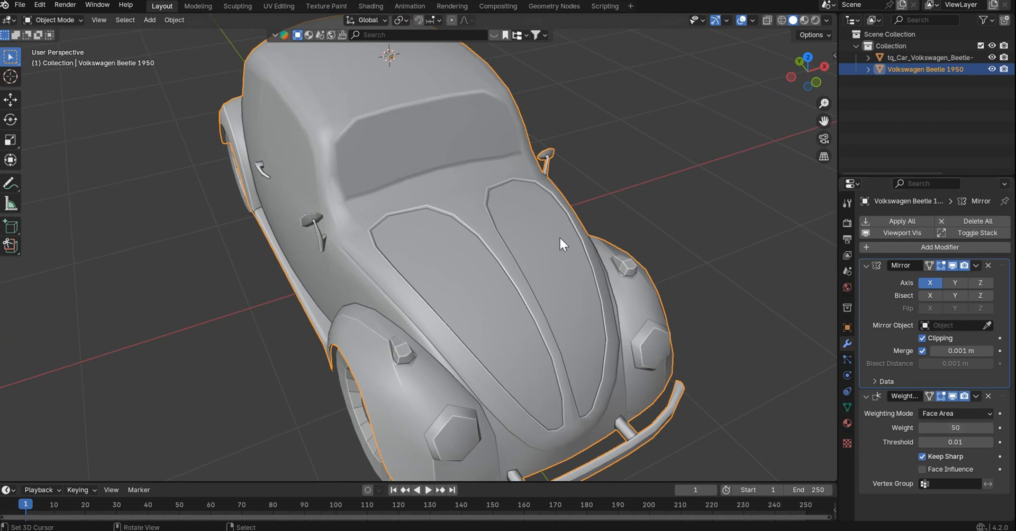
pyautogui.moveTo(560, 237); pyautogui.dragTo(440, 186, button='middle')
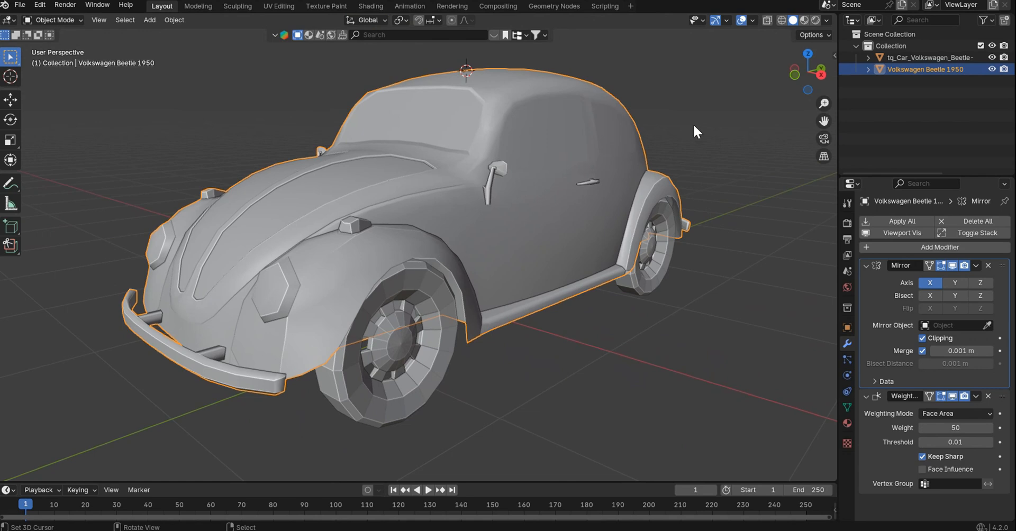
# - Set the viewport shading's Cavity type to Both and view the car from the front
pyautogui.click(825, 20)
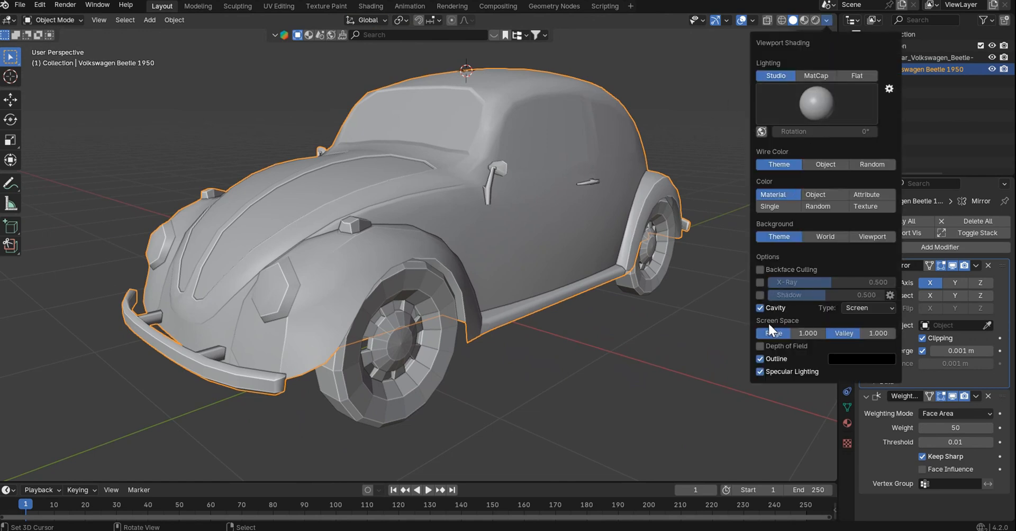
pyautogui.click(856, 309)
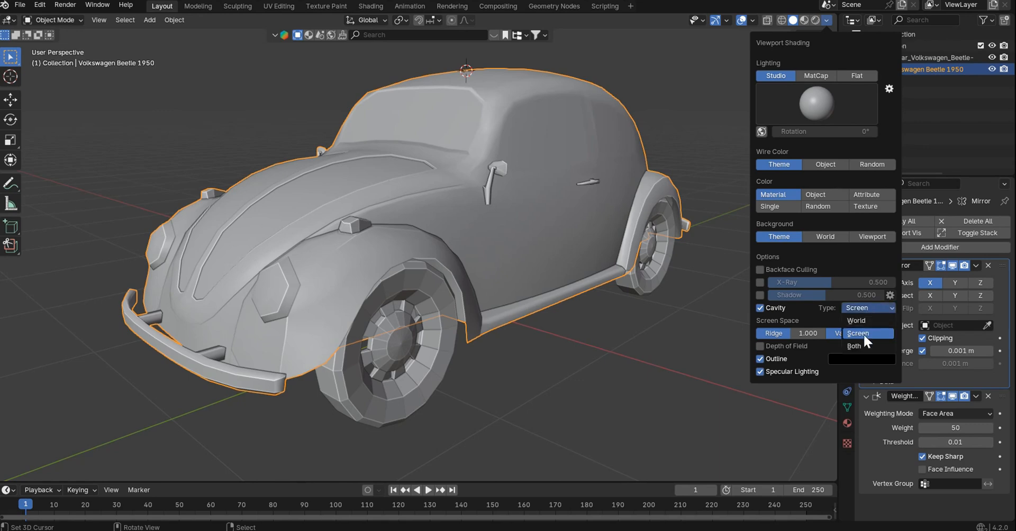
pyautogui.click(862, 334)
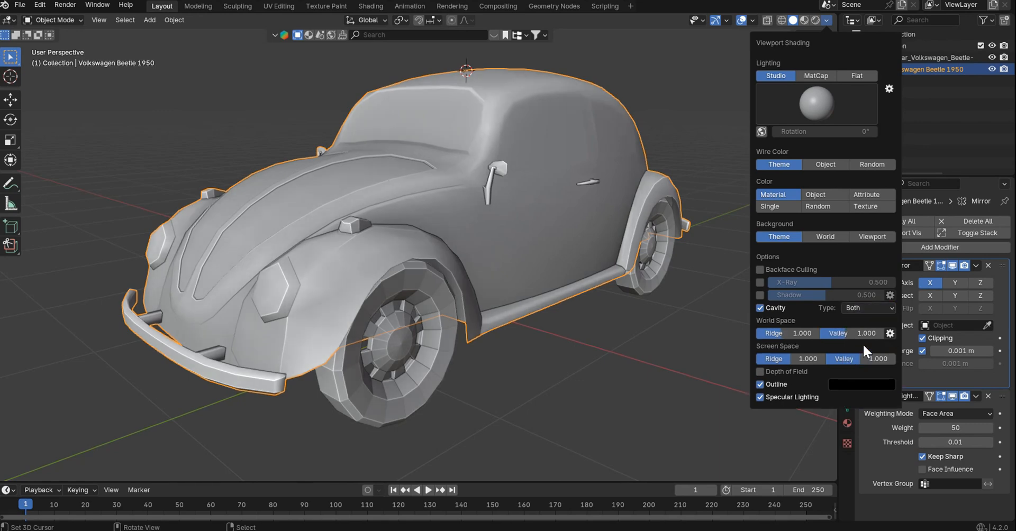
pyautogui.moveTo(631, 202)
pyautogui.mouseDown(button='middle')
pyautogui.moveTo(519, 132)
pyautogui.moveTo(649, 137)
pyautogui.moveTo(542, 133)
pyautogui.mouseUp(button='middle')
pyautogui.click(827, 20)
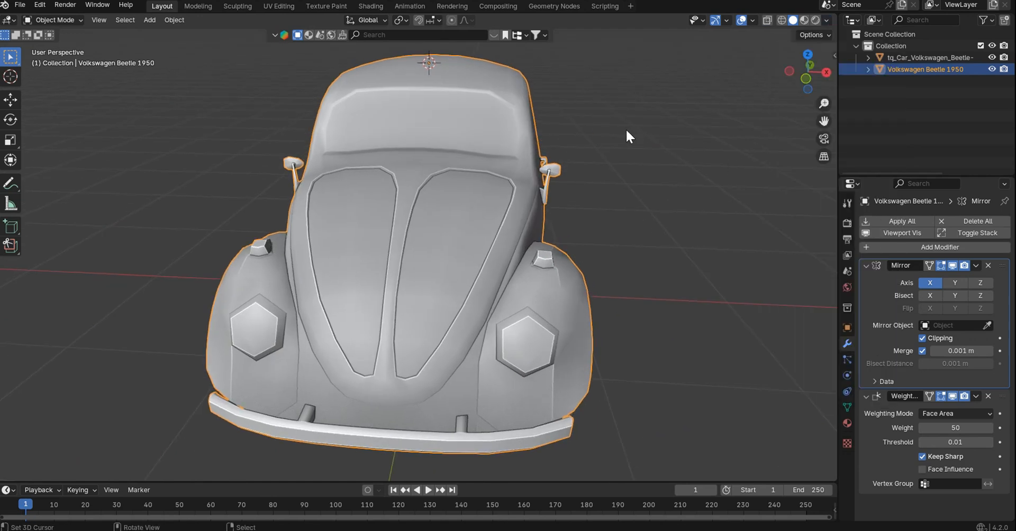
# - Turn off Cavity in the viewport shading and check the hood and windshield surfaces
pyautogui.click(827, 22)
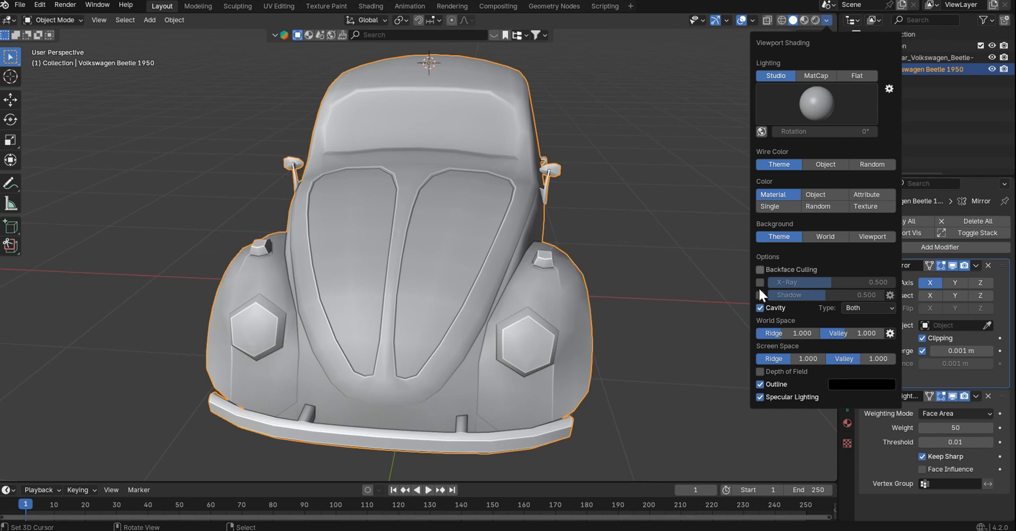
pyautogui.click(761, 307)
pyautogui.moveTo(583, 216)
pyautogui.mouseDown(button='middle')
pyautogui.moveTo(499, 206)
pyautogui.moveTo(488, 191)
pyautogui.moveTo(558, 131)
pyautogui.moveTo(603, 223)
pyautogui.moveTo(707, 103)
pyautogui.mouseUp(button='middle')
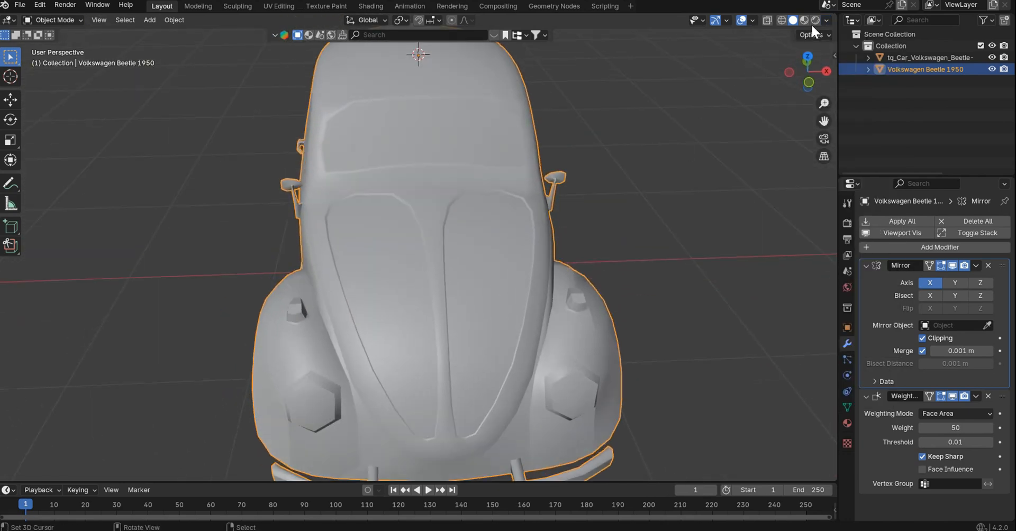
# - Switch the viewport lighting to MatCap with the glossy red material and inspect the reflections on the car body
pyautogui.click(826, 19)
pyautogui.click(816, 77)
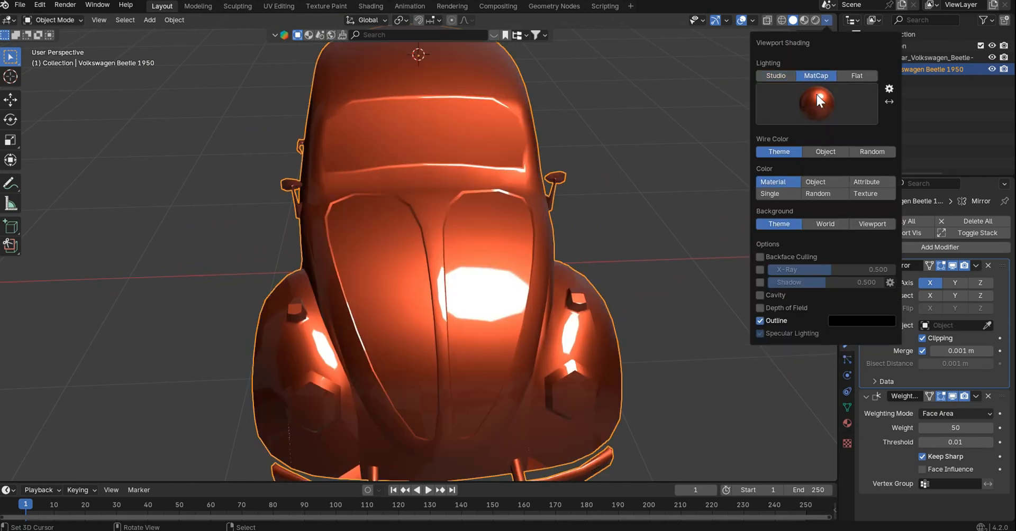
pyautogui.moveTo(611, 135)
pyautogui.mouseDown(button='middle')
pyautogui.moveTo(638, 177)
pyautogui.moveTo(665, 181)
pyautogui.moveTo(698, 168)
pyautogui.moveTo(735, 127)
pyautogui.moveTo(757, 52)
pyautogui.moveTo(753, 88)
pyautogui.moveTo(693, 107)
pyautogui.moveTo(507, 126)
pyautogui.moveTo(505, 158)
pyautogui.moveTo(486, 125)
pyautogui.moveTo(490, 105)
pyautogui.moveTo(495, 98)
pyautogui.moveTo(541, 157)
pyautogui.moveTo(613, 170)
pyautogui.moveTo(619, 228)
pyautogui.moveTo(670, 213)
pyautogui.moveTo(665, 238)
pyautogui.moveTo(552, 185)
pyautogui.mouseUp(button='middle')
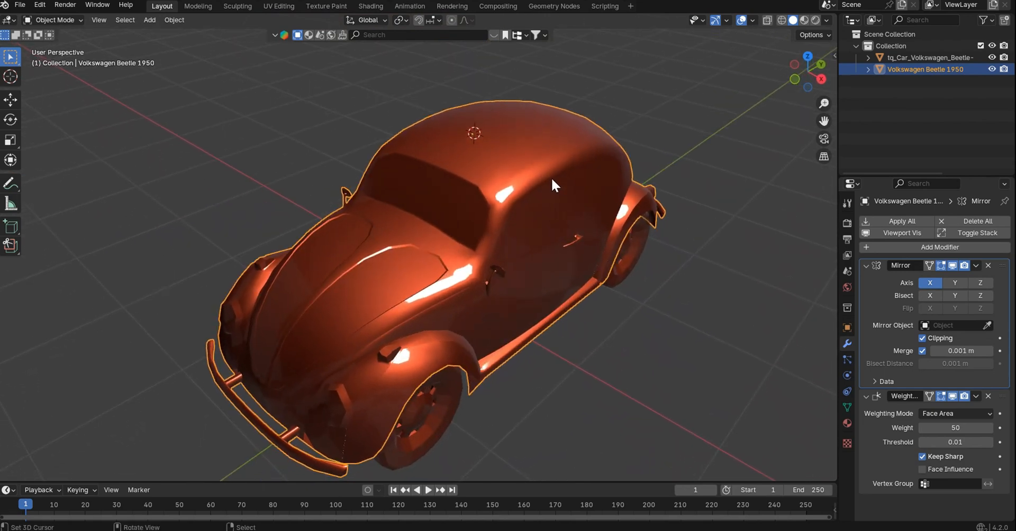
pyautogui.scroll(6, 552, 185)
pyautogui.scroll(-7, 551, 176)
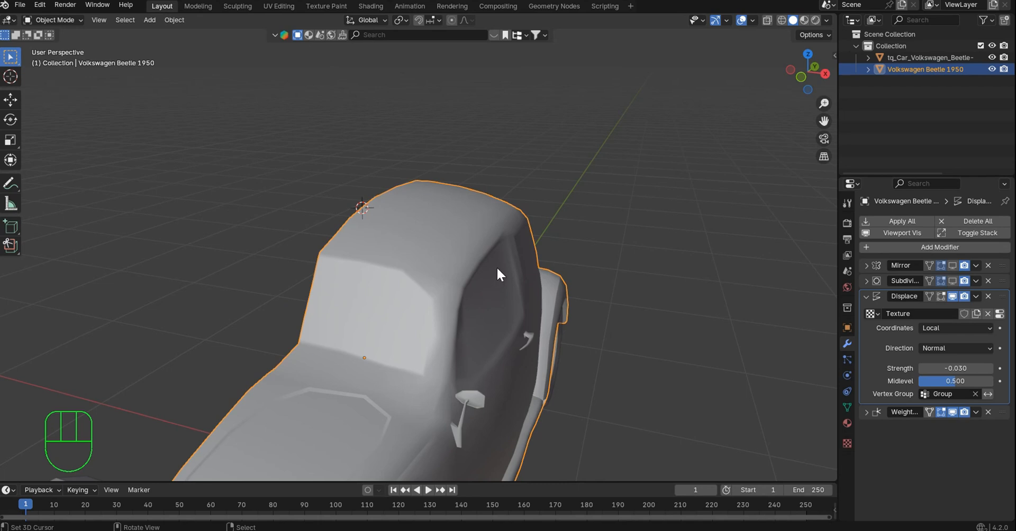
pyautogui.moveTo(496, 265); pyautogui.dragTo(541, 224, button='middle')
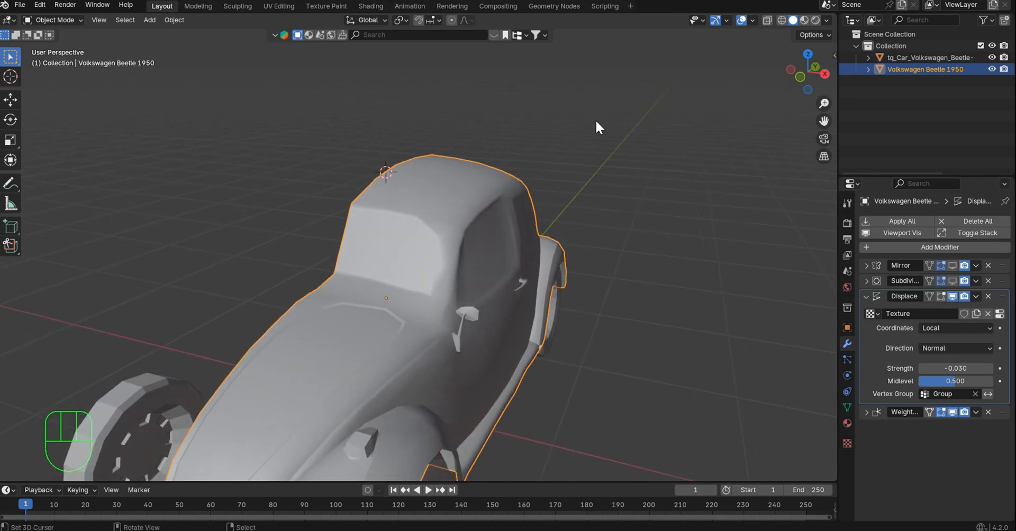
# - Enter Edit Mode on the car body and enable the Mesh Analysis overlay with the Distortion type
pyautogui.press('Tab')
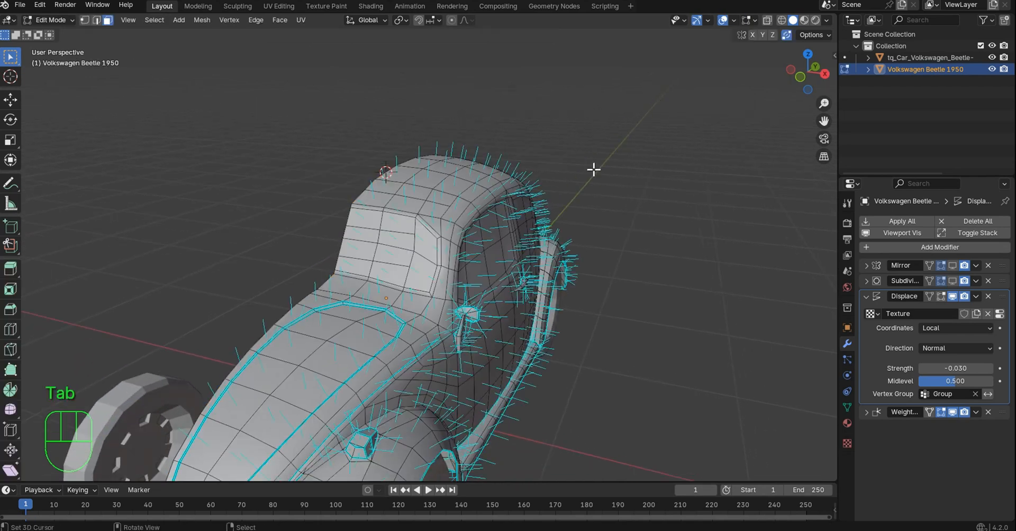
pyautogui.click(752, 22)
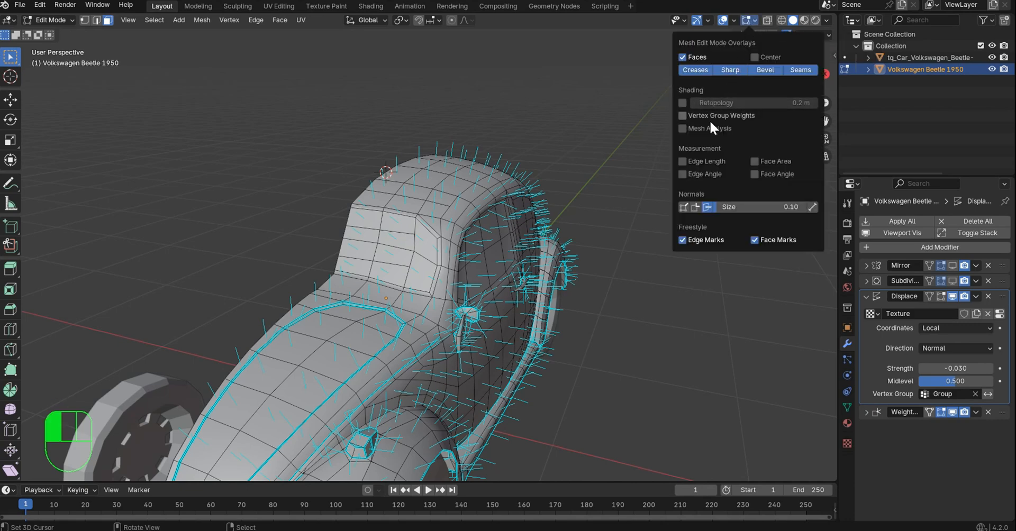
pyautogui.click(682, 128)
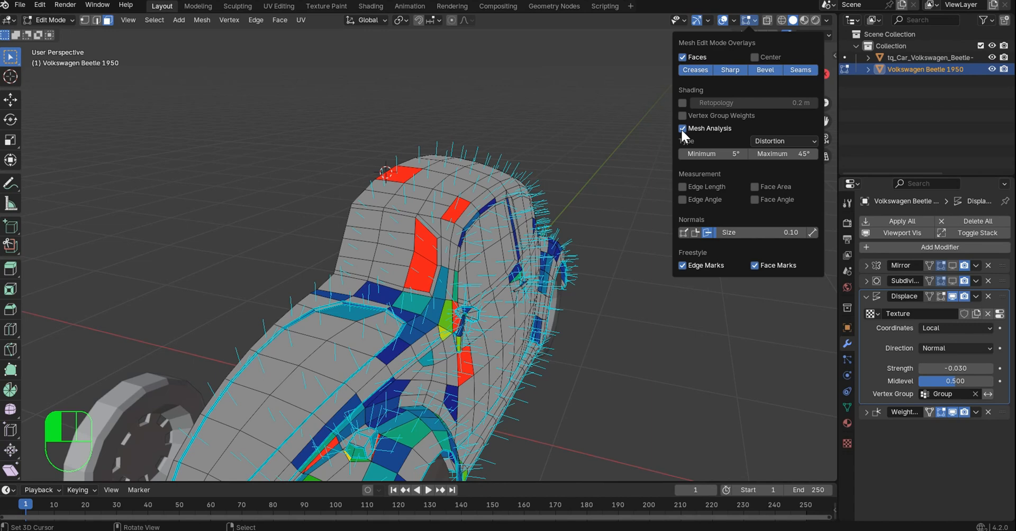
pyautogui.click(777, 140)
pyautogui.click(802, 191)
# - Switch to the Blender 4.2 manual in the browser, read the Mesh Analysis section on Distortion, and return to Blender
pyautogui.hotkey('alt', 'Tab')
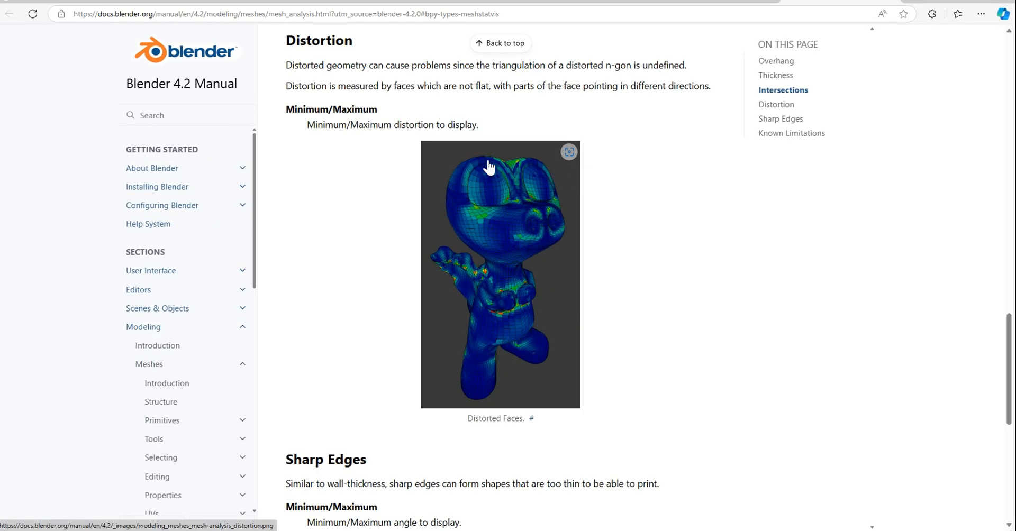
pyautogui.moveTo(286, 65); pyautogui.dragTo(686, 65)
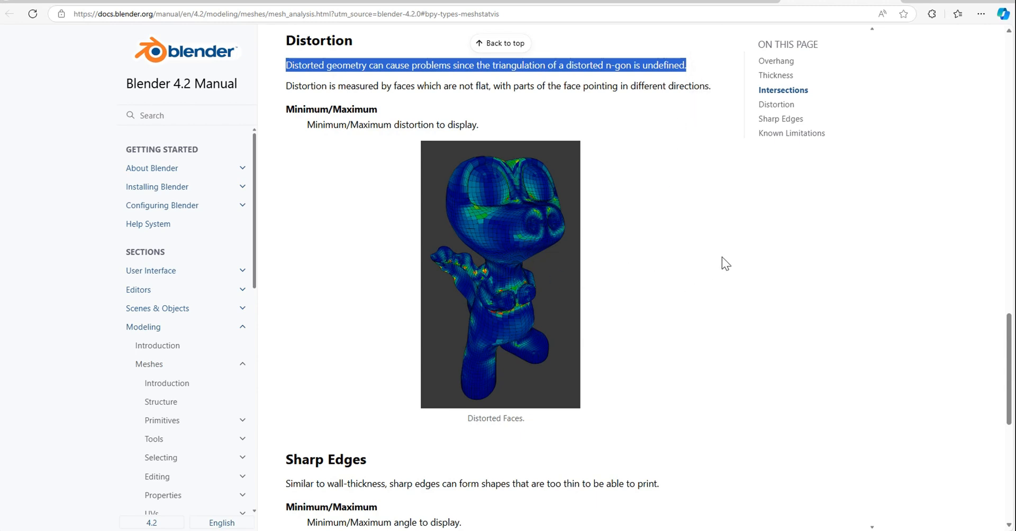
pyautogui.scroll(-2, 706, 250)
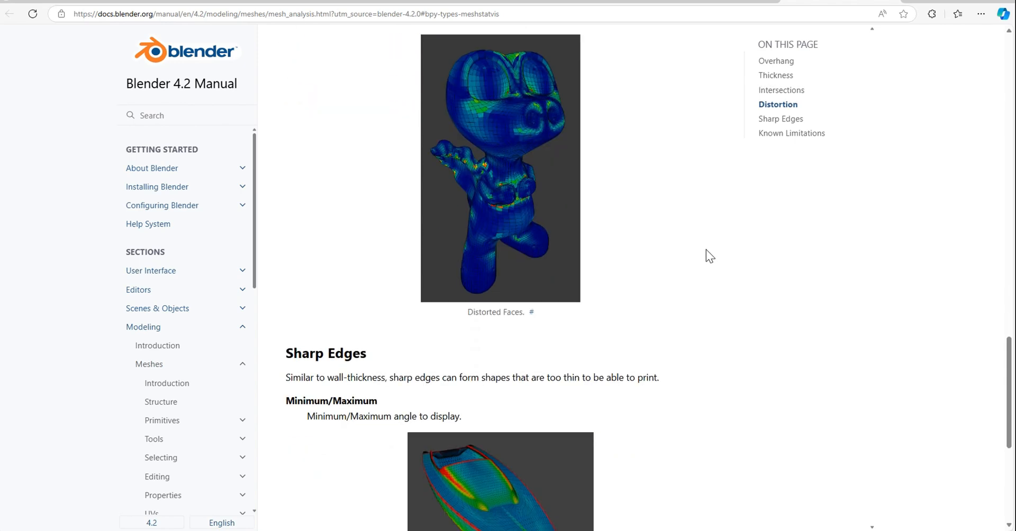
pyautogui.scroll(-3, 706, 249)
pyautogui.scroll(7, 707, 249)
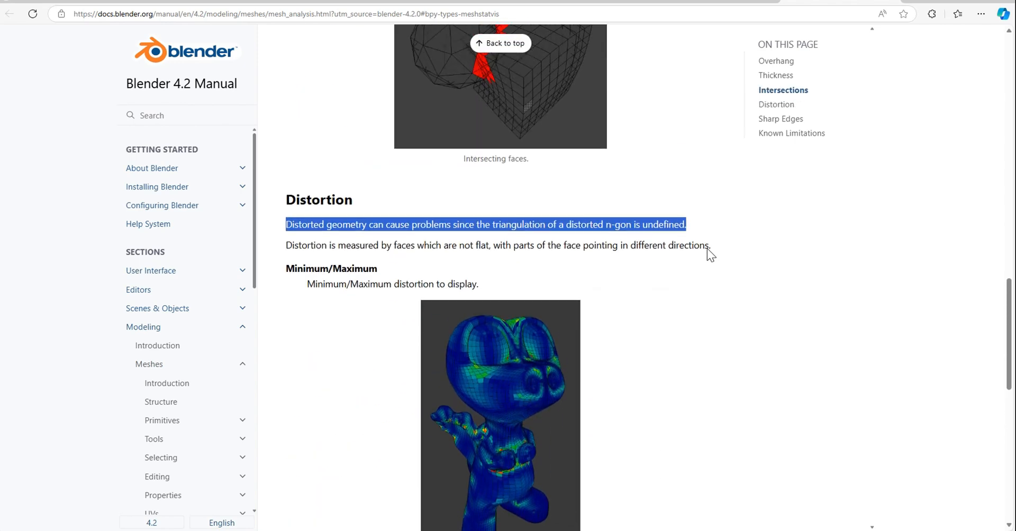
pyautogui.hotkey('alt', 'Tab')
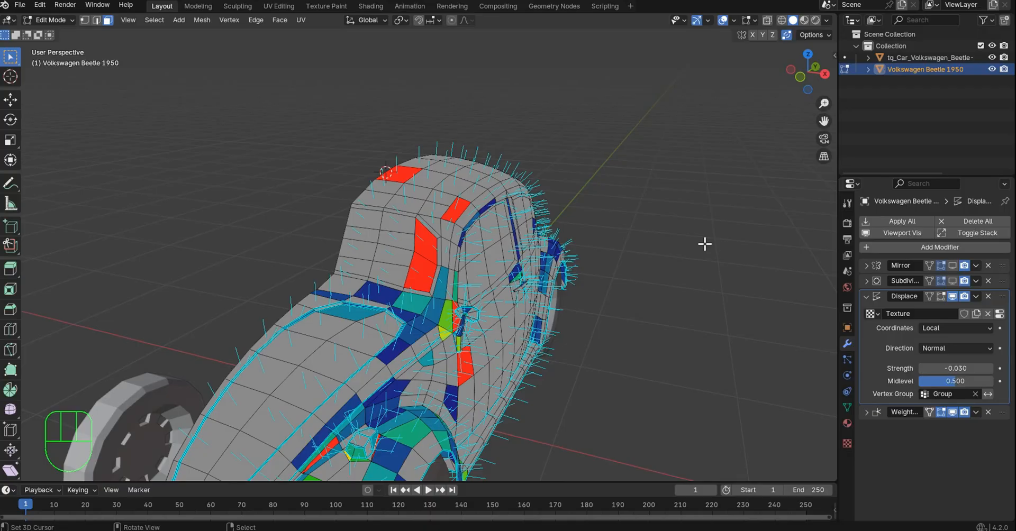
# - In vertex selection mode, dissolve the stray vertex on the roof's centre edge beside the red distorted face
pyautogui.scroll(5, 461, 235)
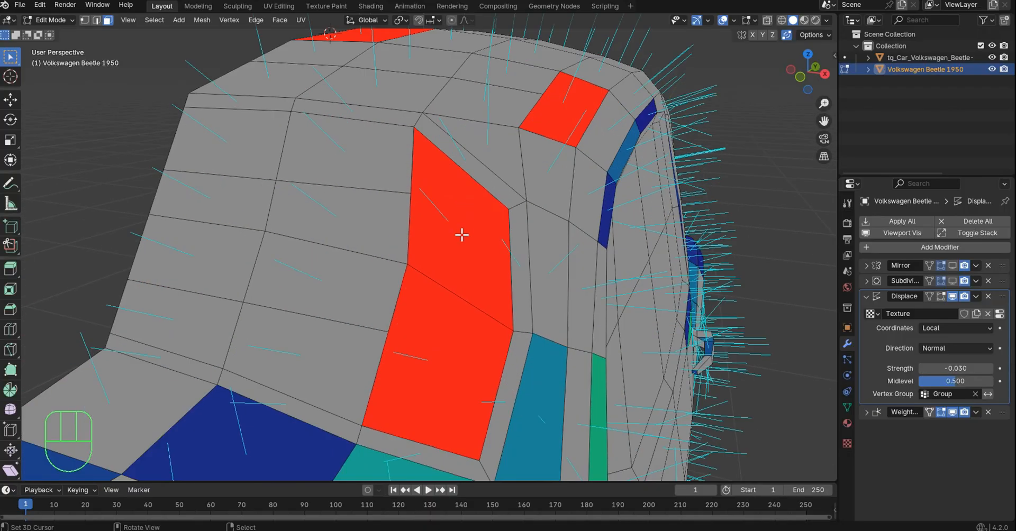
pyautogui.moveTo(393, 198); pyautogui.dragTo(442, 165, button='middle')
pyautogui.scroll(-6, 582, 310)
pyautogui.scroll(3, 446, 261)
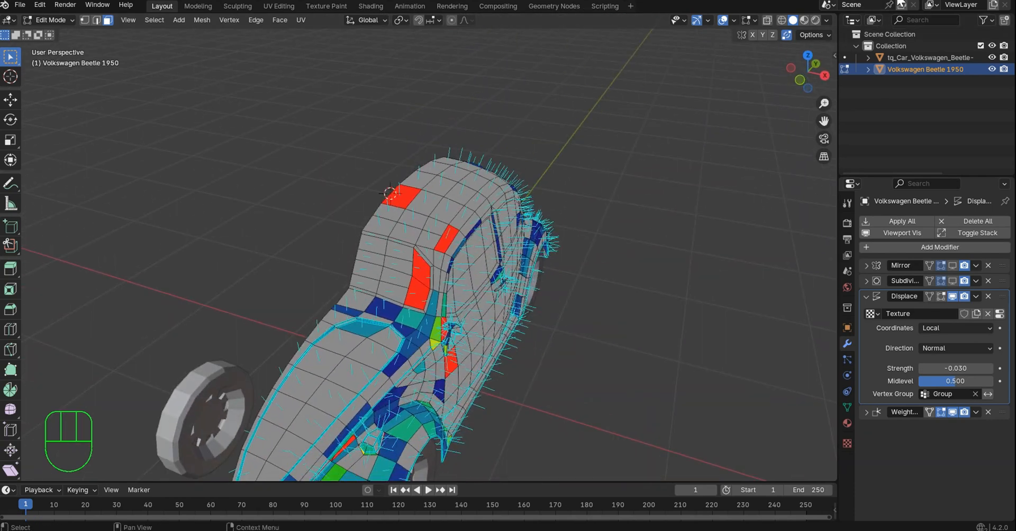
pyautogui.scroll(8, 566, 170)
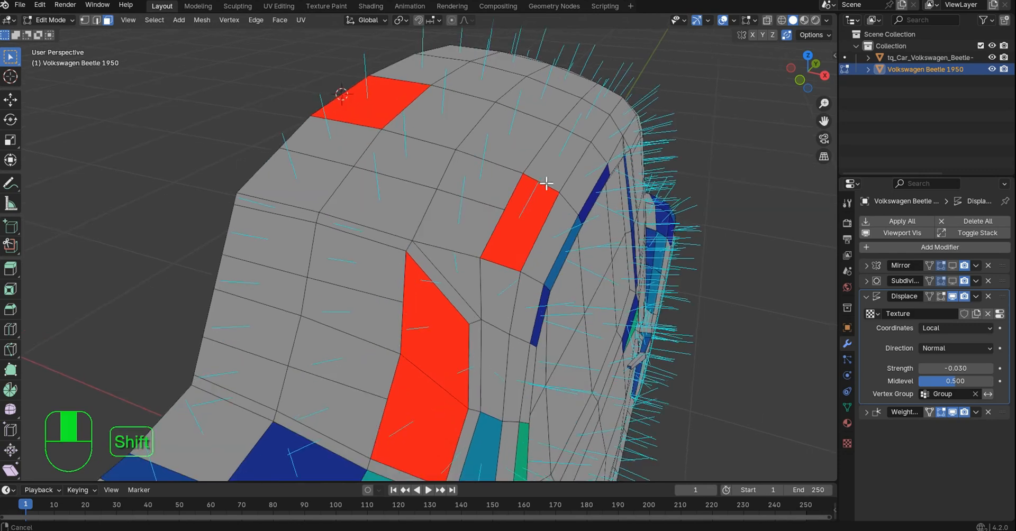
pyautogui.moveTo(526, 183); pyautogui.dragTo(467, 211, button='middle')
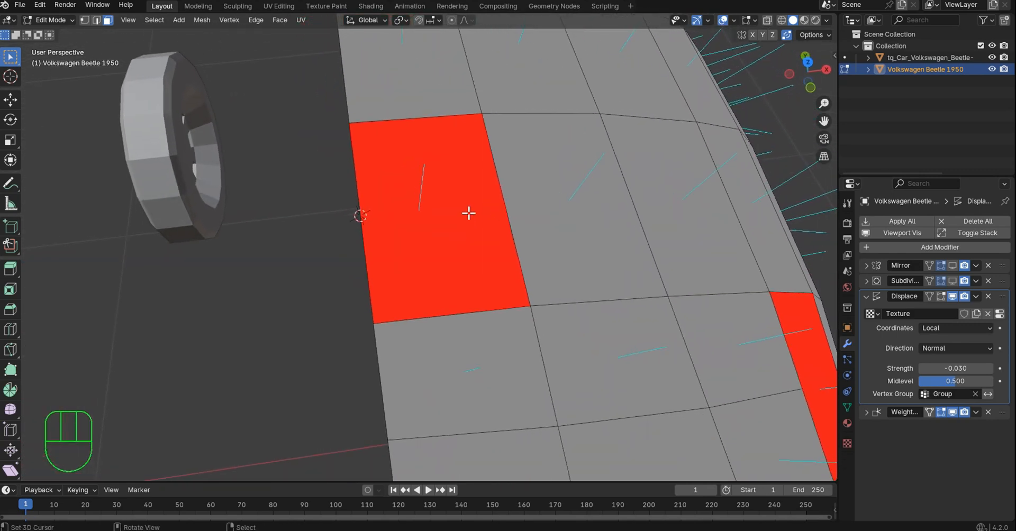
pyautogui.press('Tab')
pyautogui.click(347, 218)
pyautogui.moveTo(363, 218); pyautogui.dragTo(454, 245, button='middle')
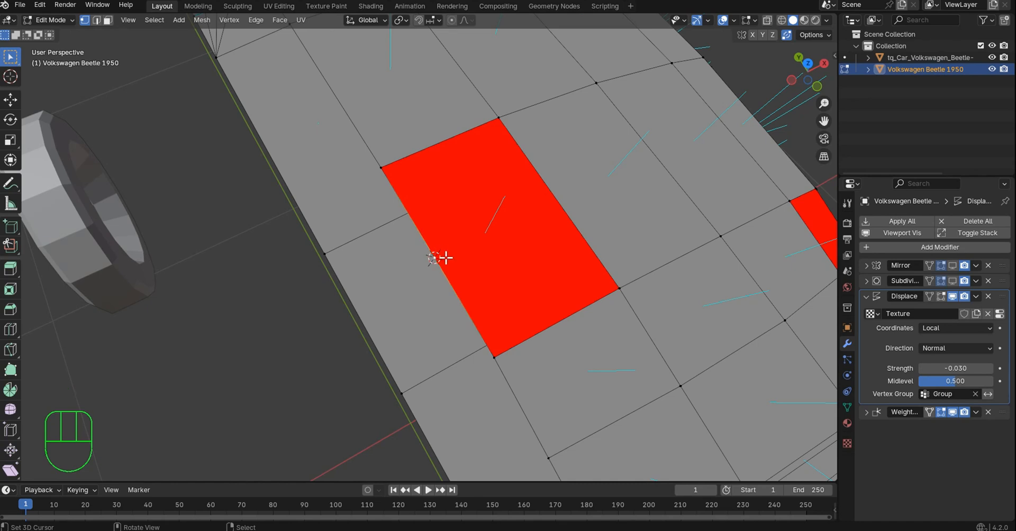
pyautogui.press('w')
pyautogui.moveTo(437, 261); pyautogui.dragTo(469, 187, button='middle')
pyautogui.press('x')
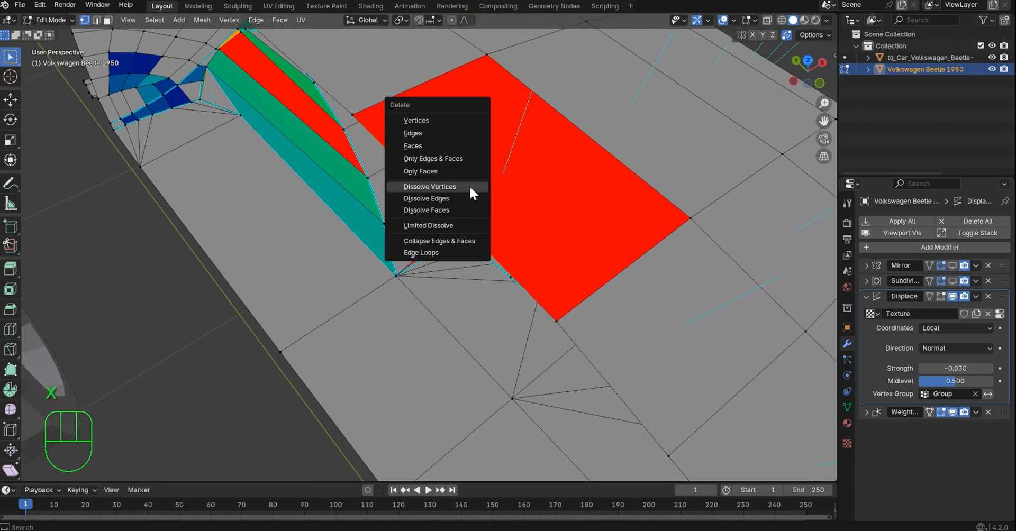
pyautogui.click(470, 188)
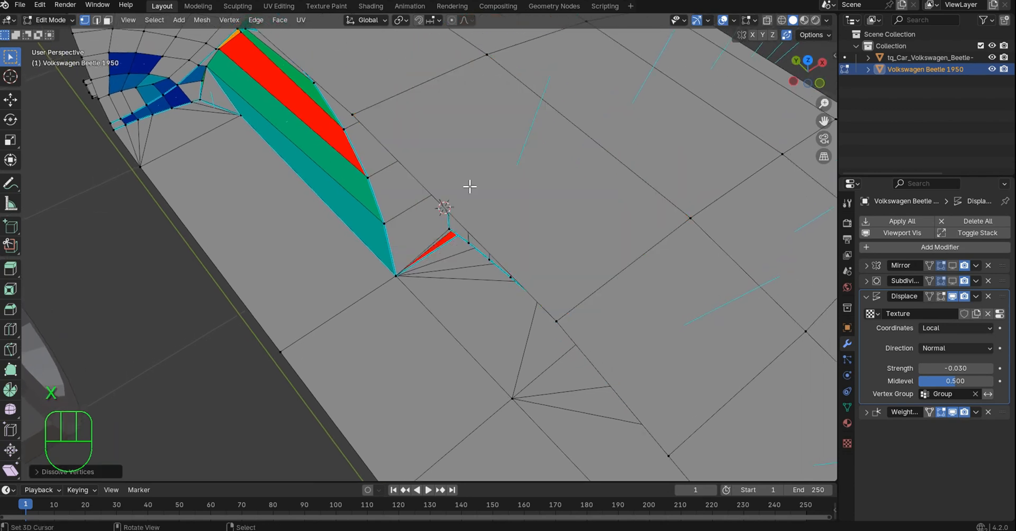
# - Knife-cut from the roof's open-ended edge across the red face above the side window to the window frame
pyautogui.moveTo(540, 197); pyautogui.dragTo(460, 265, button='middle')
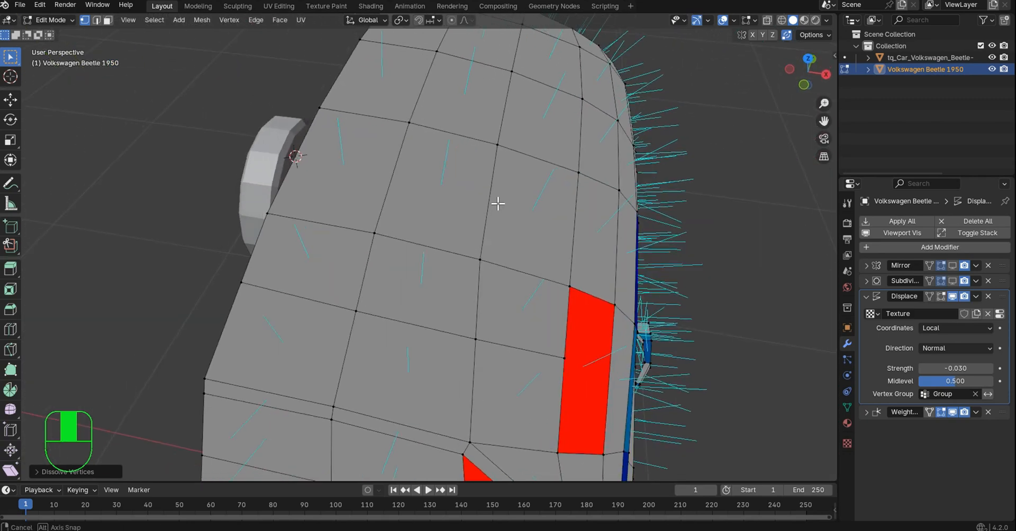
pyautogui.scroll(2, 453, 265)
pyautogui.press('k')
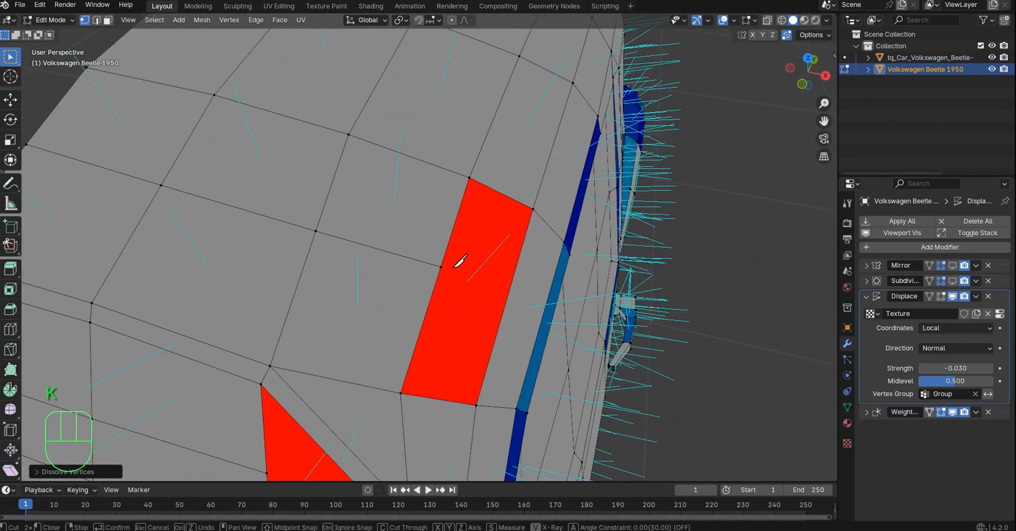
pyautogui.click(442, 266)
pyautogui.press('Return')
pyautogui.moveTo(536, 298); pyautogui.dragTo(513, 288, button='middle')
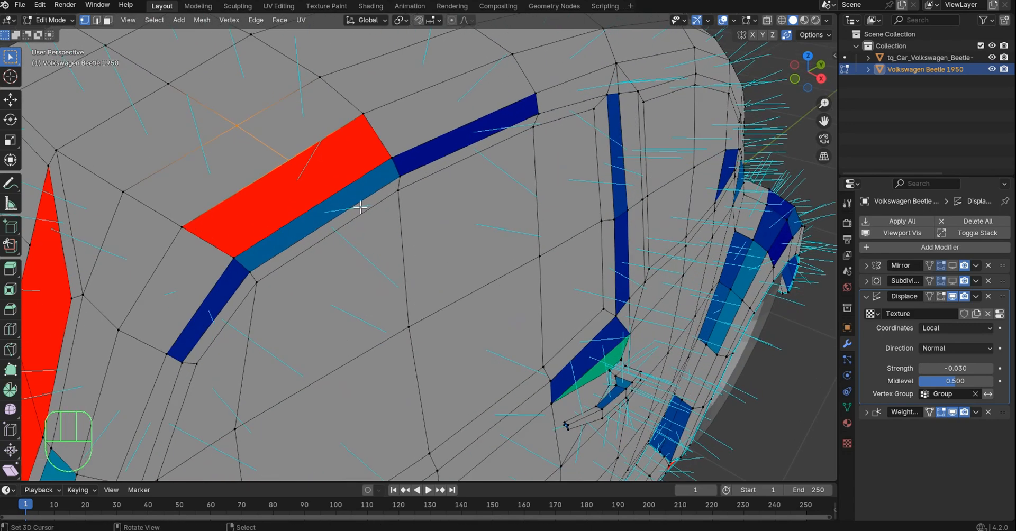
pyautogui.press('k')
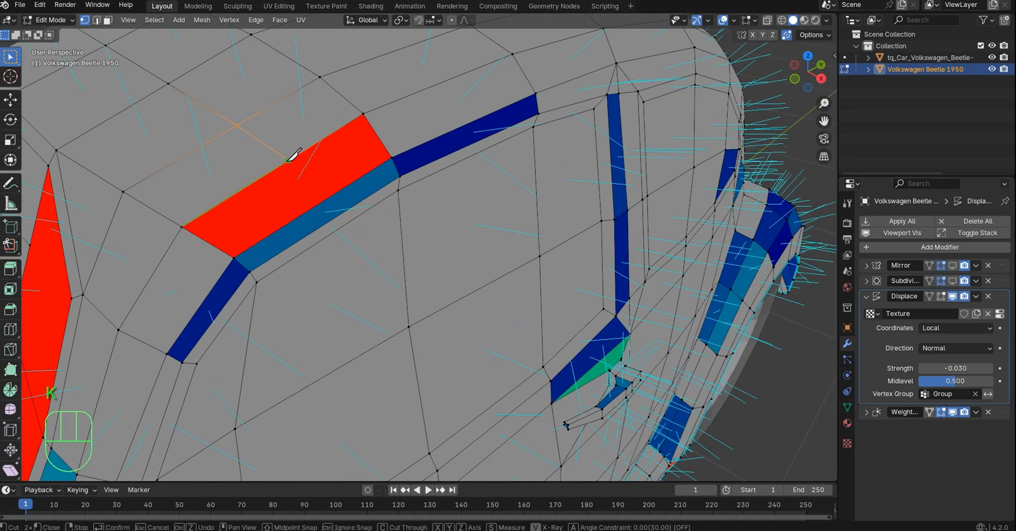
pyautogui.click(288, 160)
pyautogui.click(332, 218)
pyautogui.press('Return')
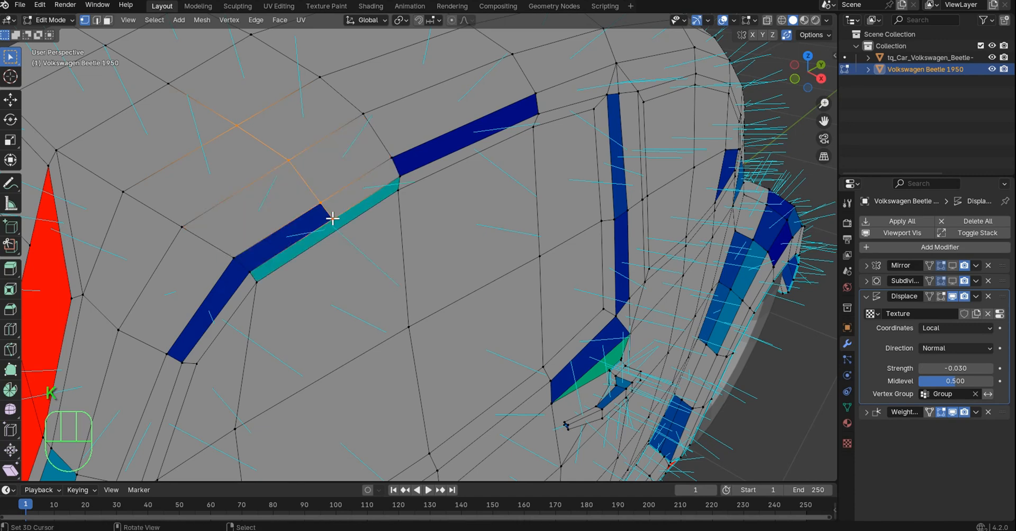
# - Knife-cut the upper red face at the windshield corner, continuing its side edge across the pillar to the door window frame
pyautogui.moveTo(282, 228); pyautogui.dragTo(318, 211, button='middle')
pyautogui.press('k')
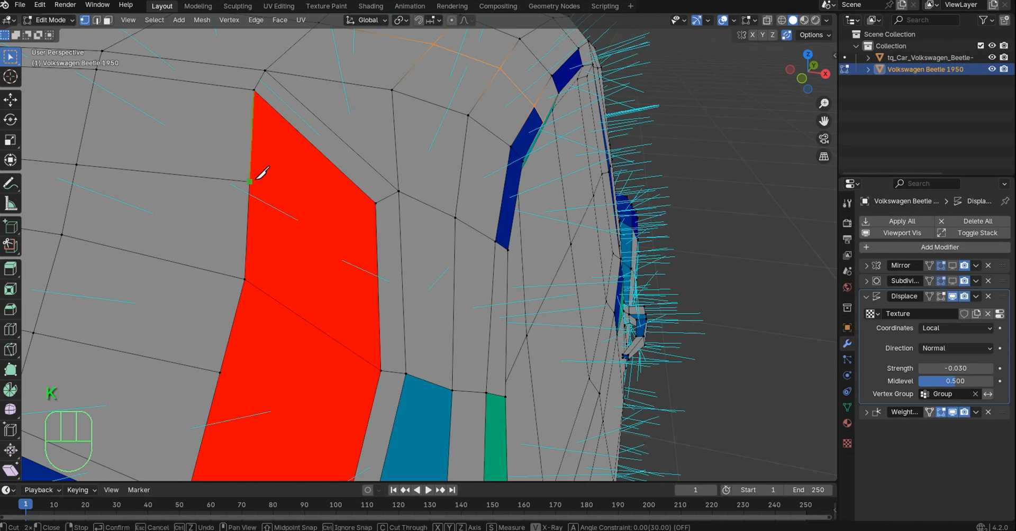
pyautogui.click(250, 181)
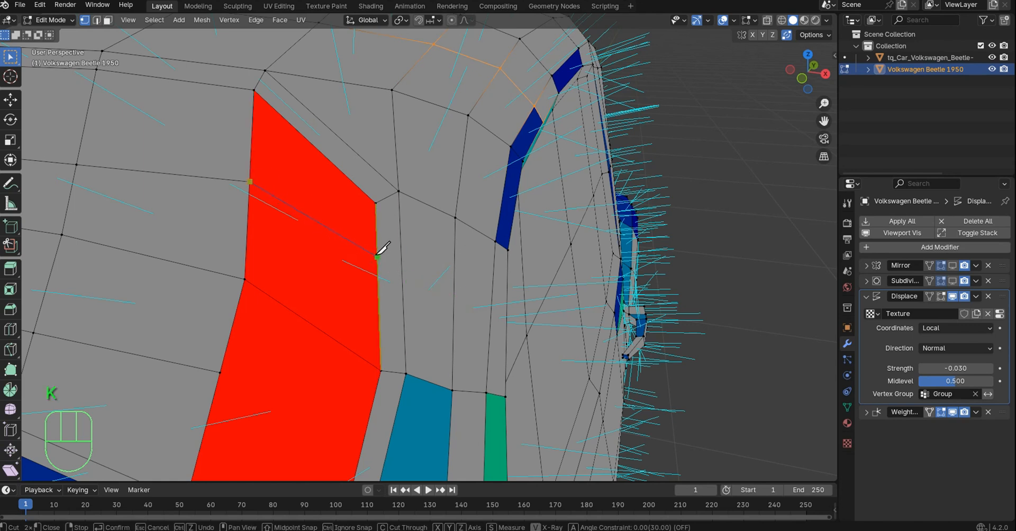
pyautogui.click(377, 274)
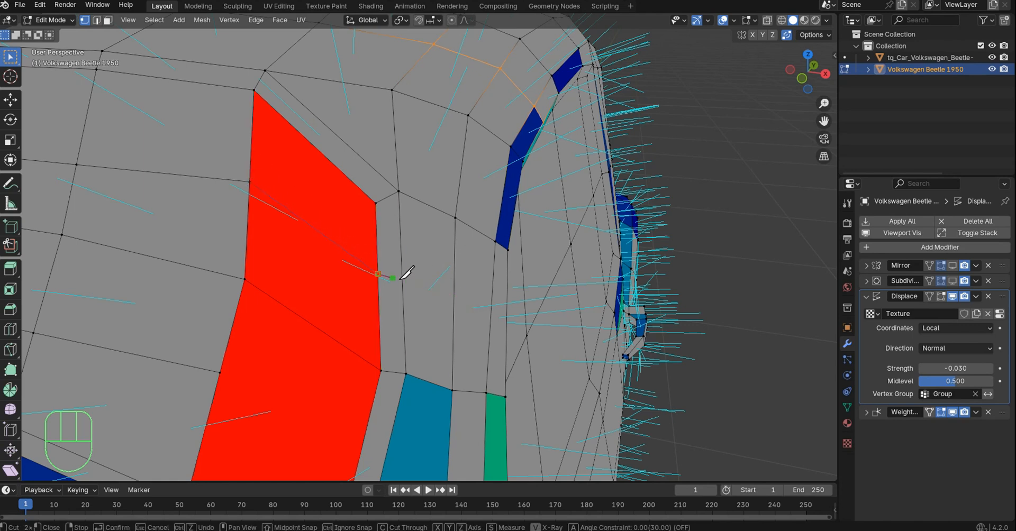
pyautogui.click(492, 299)
pyautogui.press('Return')
# - Knife-cut the lower red windshield face from its side vertex across the pillar to the door window frame
pyautogui.keyDown('shift'); pyautogui.moveTo(366, 275); pyautogui.dragTo(392, 207, button='middle'); pyautogui.keyUp('shift')
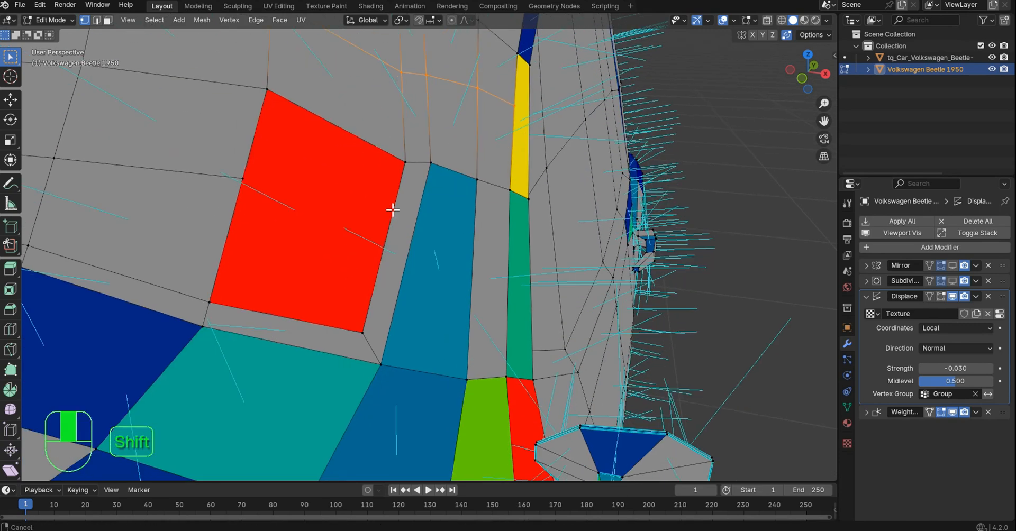
pyautogui.press('k')
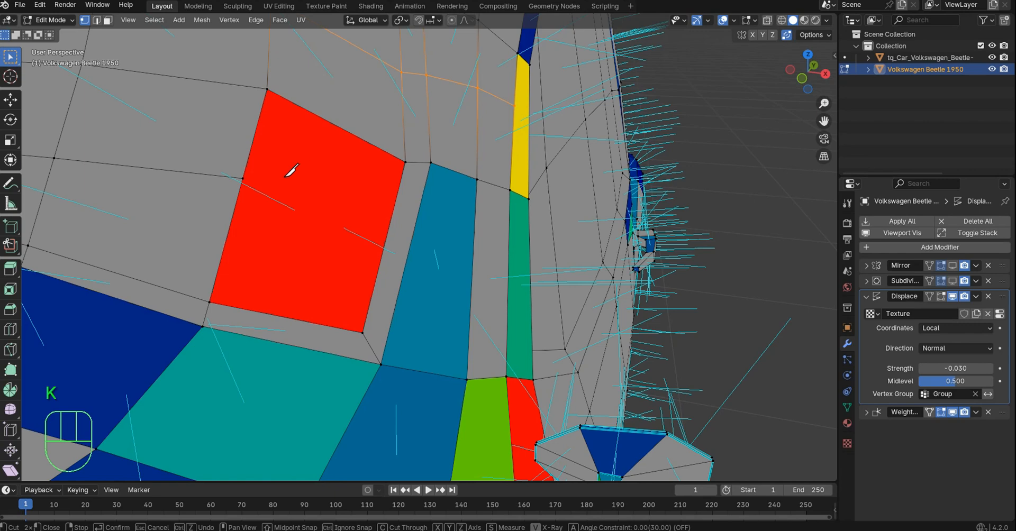
pyautogui.click(243, 178)
pyautogui.click(385, 244)
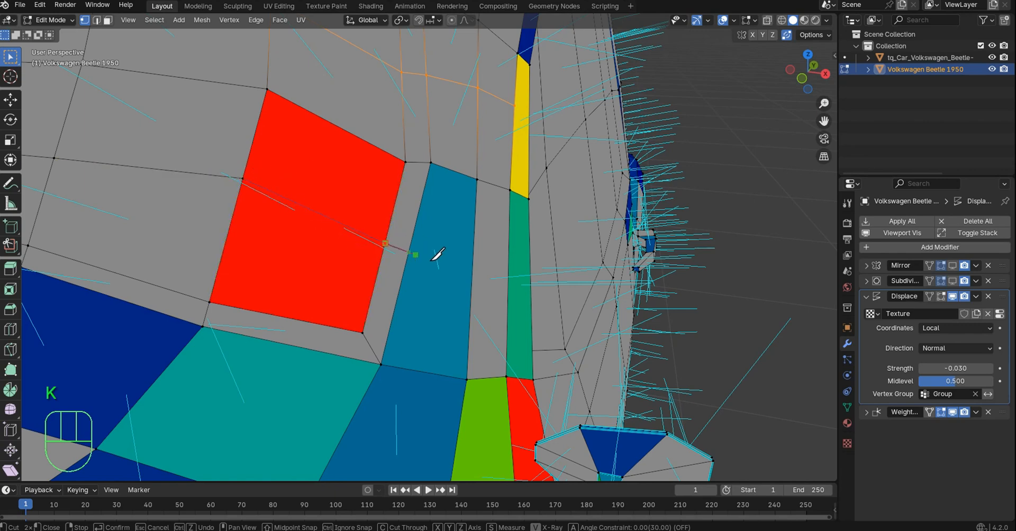
pyautogui.click(528, 269)
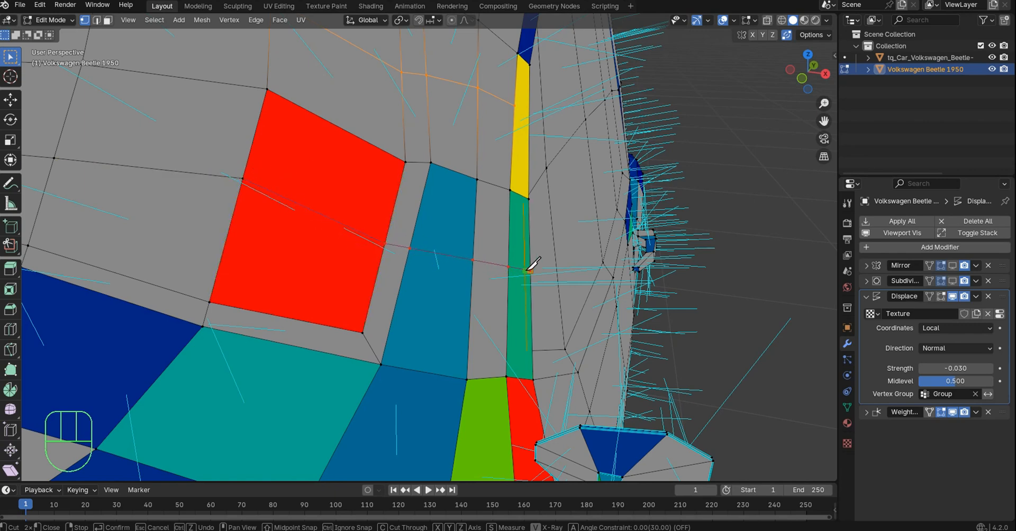
pyautogui.press('Return')
# - Examine the distortion colours around the doors, fenders, hood and headlight of the car body
pyautogui.scroll(-5, 498, 224)
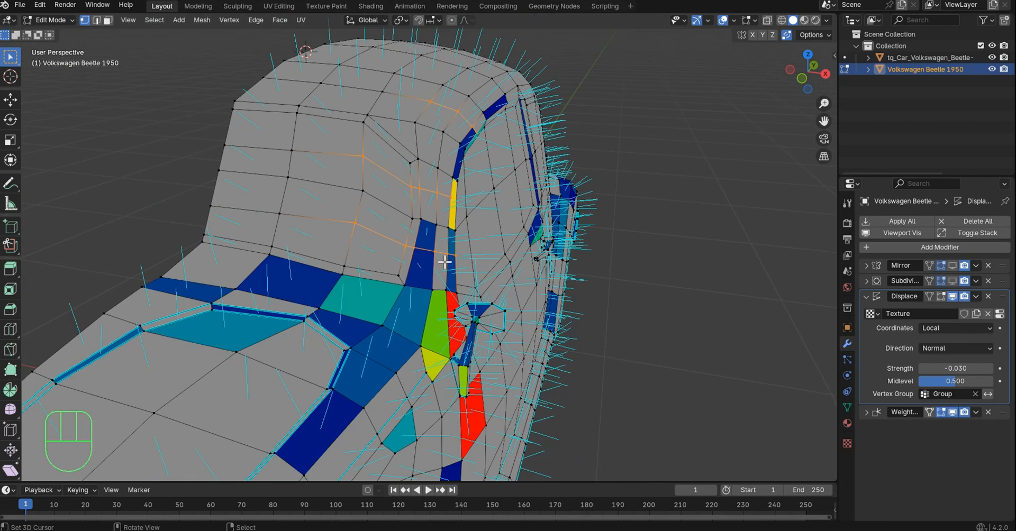
pyautogui.moveTo(445, 262); pyautogui.dragTo(357, 231, button='middle')
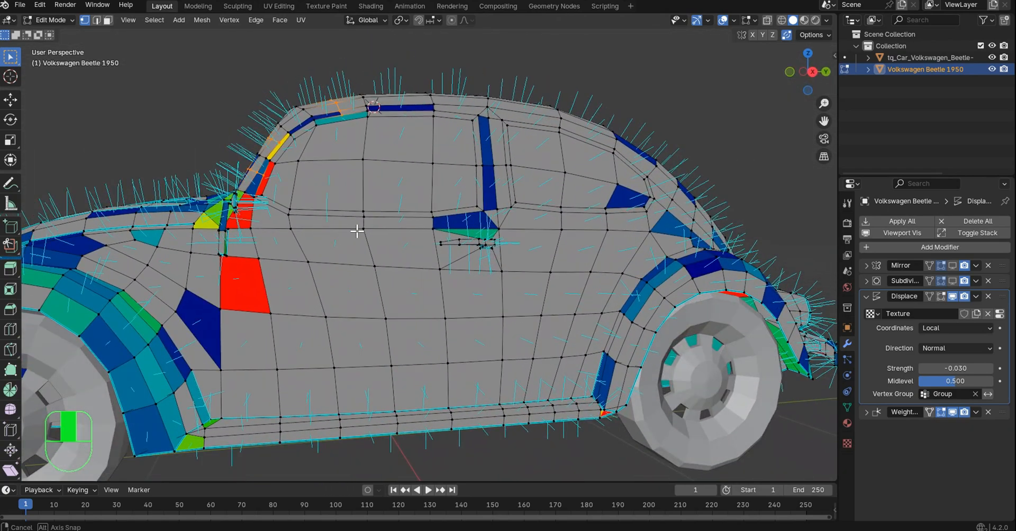
pyautogui.scroll(1, 357, 230)
pyautogui.scroll(-3, 357, 230)
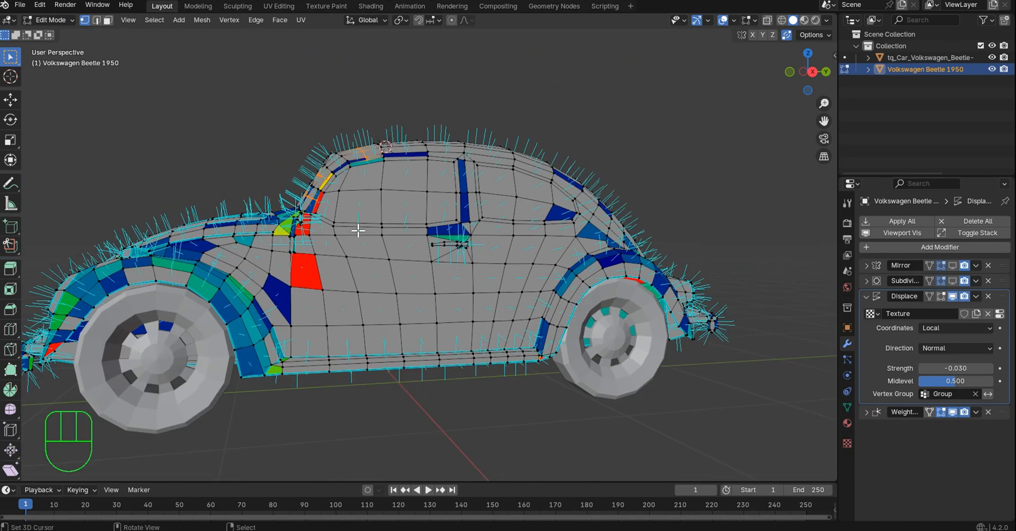
pyautogui.scroll(2, 326, 277)
pyautogui.keyDown('shift'); pyautogui.moveTo(320, 277); pyautogui.dragTo(377, 285, button='middle'); pyautogui.keyUp('shift')
pyautogui.scroll(1, 341, 269)
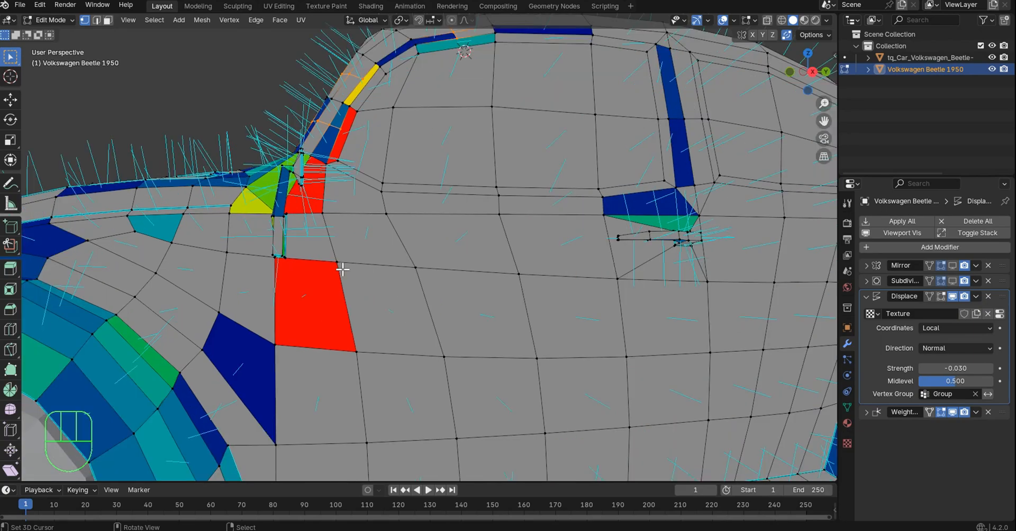
pyautogui.scroll(-5, 523, 273)
pyautogui.moveTo(523, 273); pyautogui.dragTo(443, 223, button='middle')
pyautogui.scroll(3, 458, 306)
pyautogui.scroll(6, 444, 224)
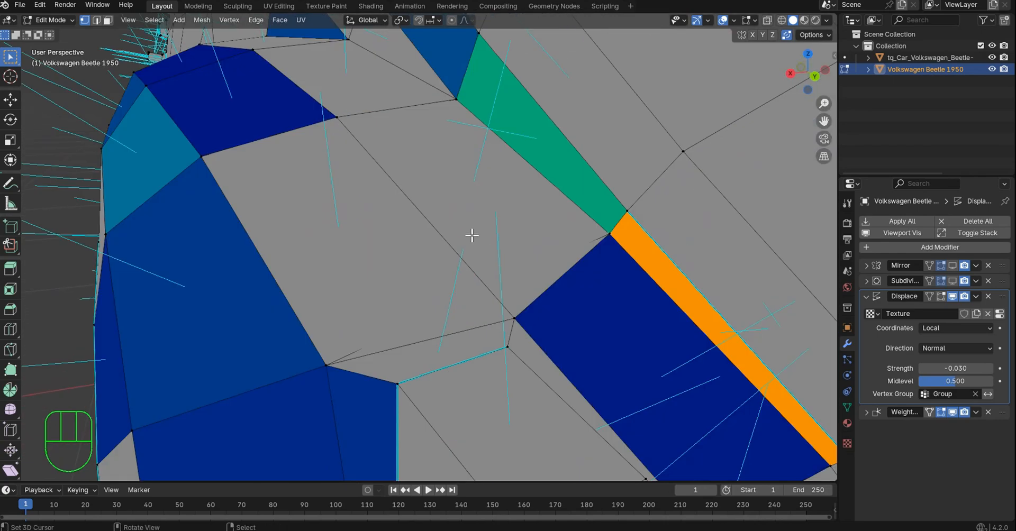
pyautogui.scroll(-6, 538, 276)
pyautogui.keyDown('shift'); pyautogui.moveTo(535, 275); pyautogui.dragTo(560, 226, button='middle'); pyautogui.keyUp('shift')
# - Compare the hood and fender seam with Mesh Analysis off and on, selecting the corner vertex of the narrow orange face
pyautogui.click(753, 19)
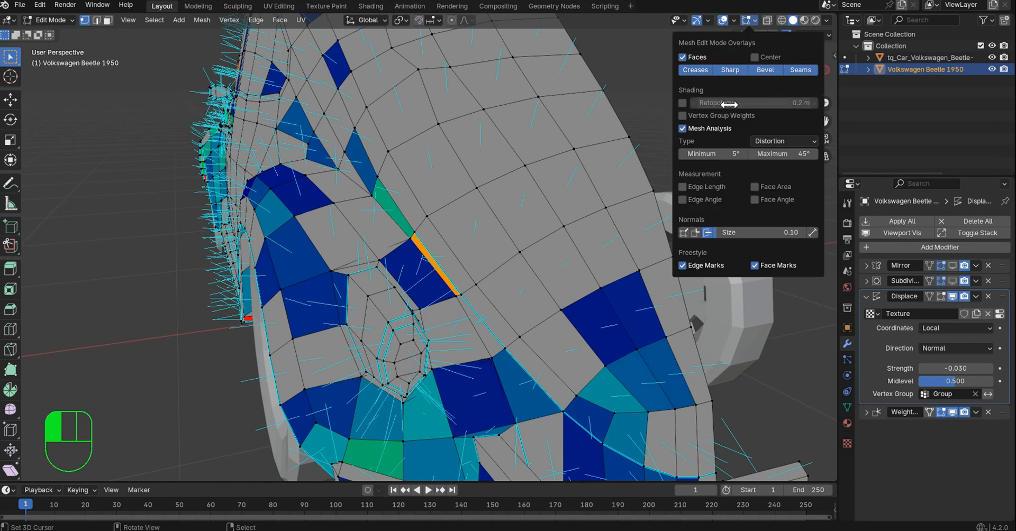
pyautogui.click(688, 128)
pyautogui.scroll(5, 519, 195)
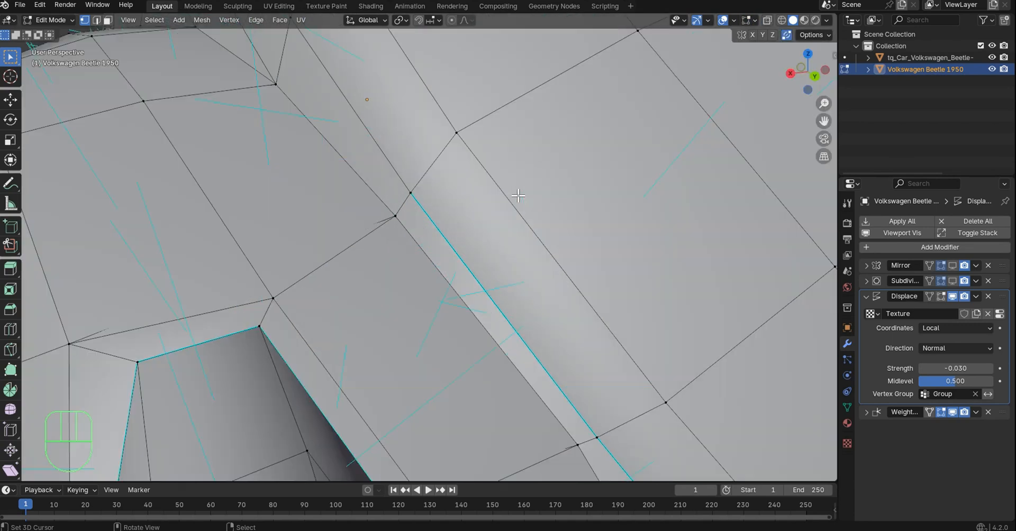
pyautogui.click(388, 218)
pyautogui.click(754, 20)
pyautogui.click(691, 128)
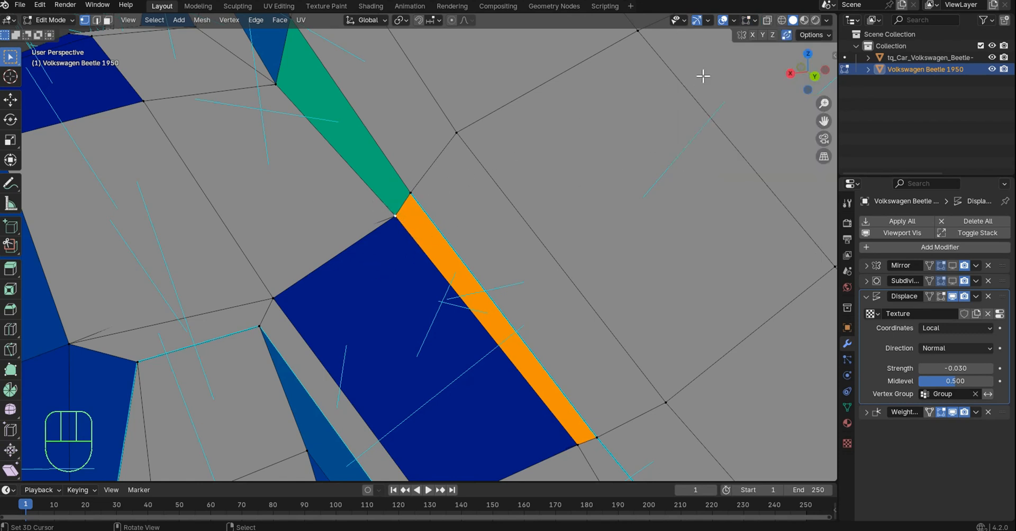
# - Turn off the Mesh Analysis overlay and try sliding the narrow face's corner vertex along its edge
pyautogui.click(753, 17)
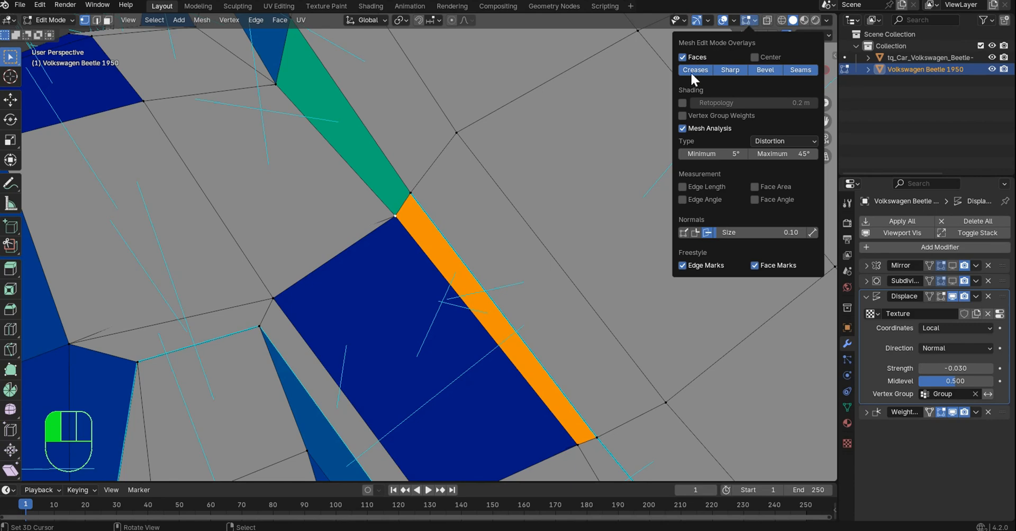
pyautogui.click(683, 128)
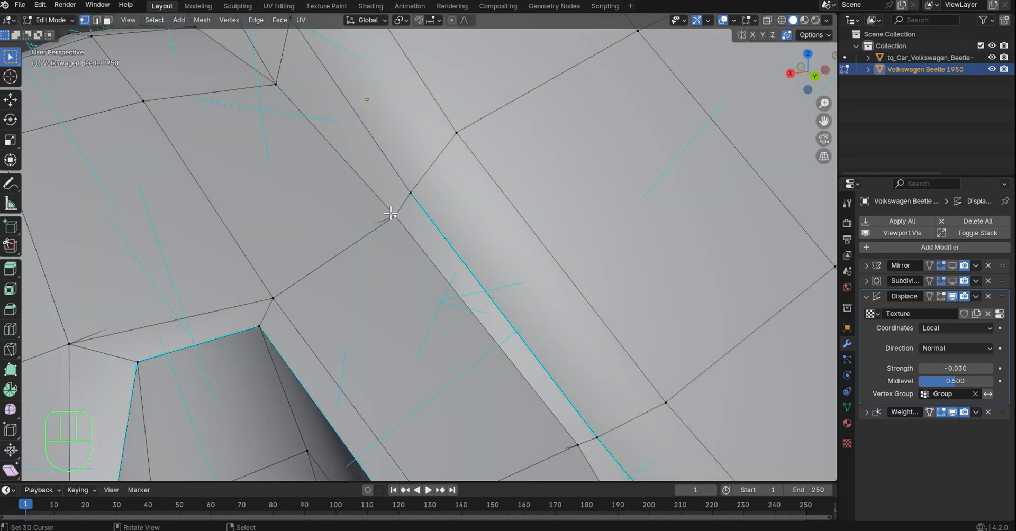
pyautogui.press('g')
pyautogui.press('g')
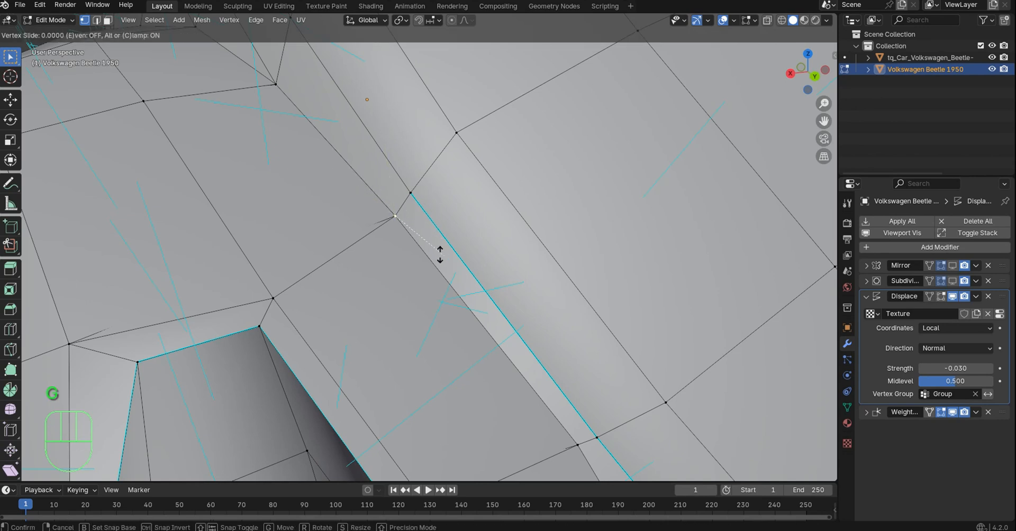
pyautogui.click(416, 217)
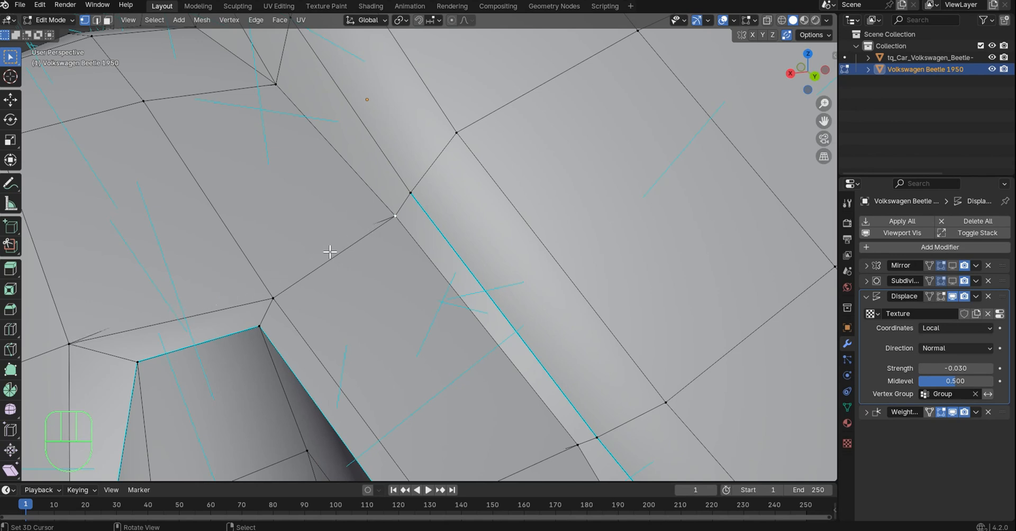
# - Dissolve the two short stray edges at the vertices beside the narrow face and the sharp-edged recess
pyautogui.press('Tab')
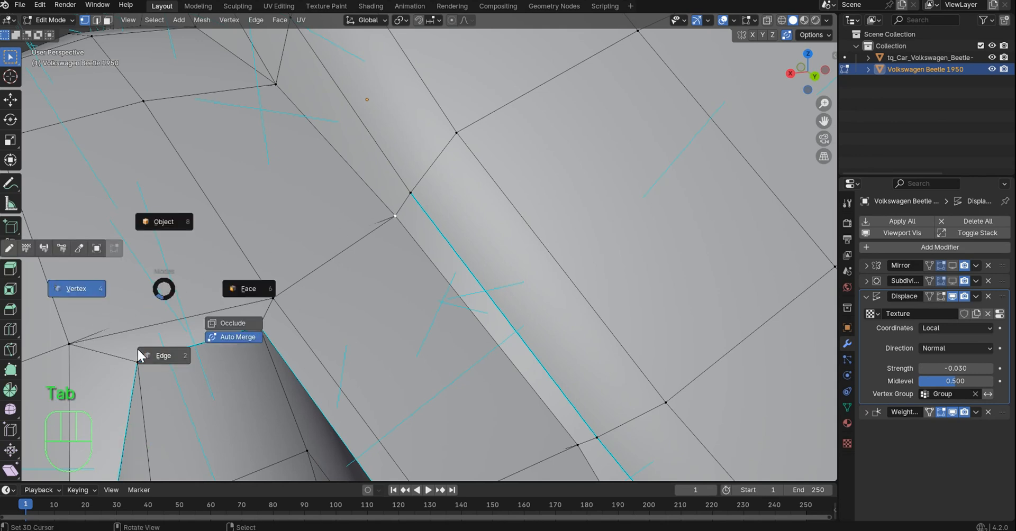
pyautogui.click(140, 354)
pyautogui.rightClick(104, 330)
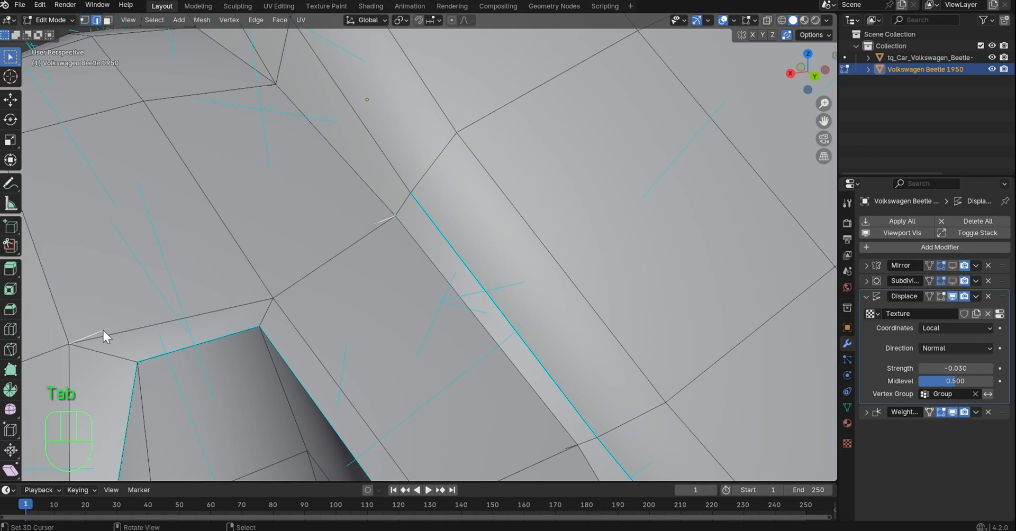
pyautogui.press('x')
pyautogui.click(99, 344)
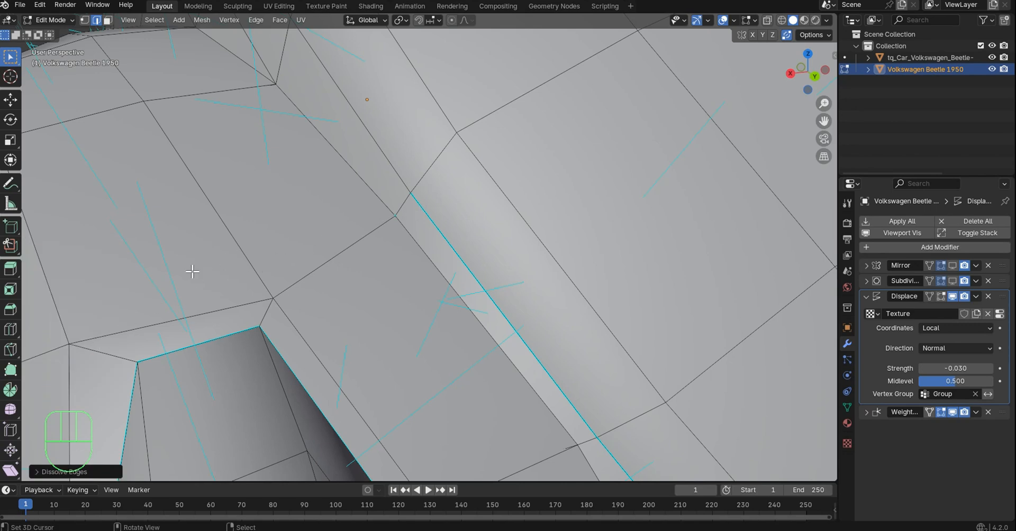
# - Inspect the body's interior and wheel arches in Object Mode and remove the Displace modifier
pyautogui.scroll(-10, 192, 271)
pyautogui.moveTo(320, 264); pyautogui.dragTo(356, 285, button='middle')
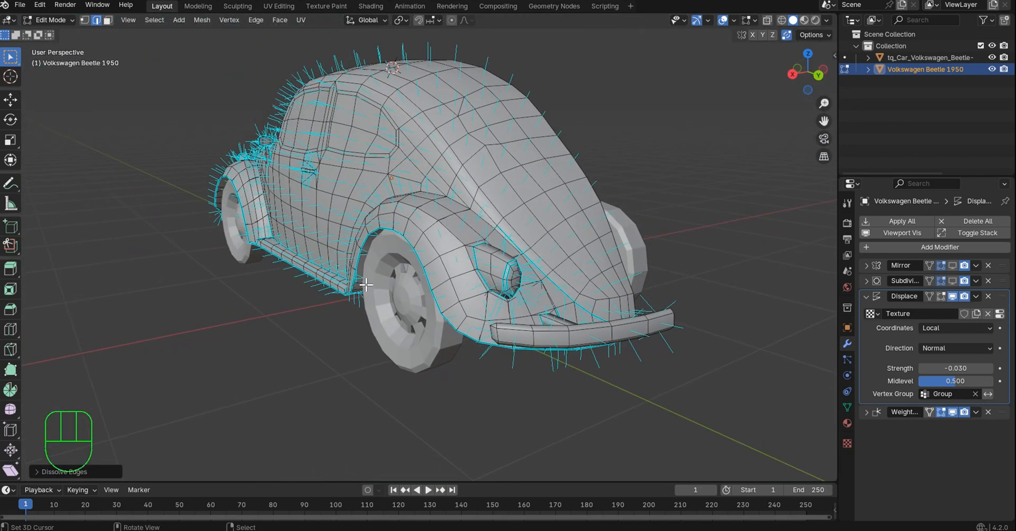
pyautogui.press('Tab')
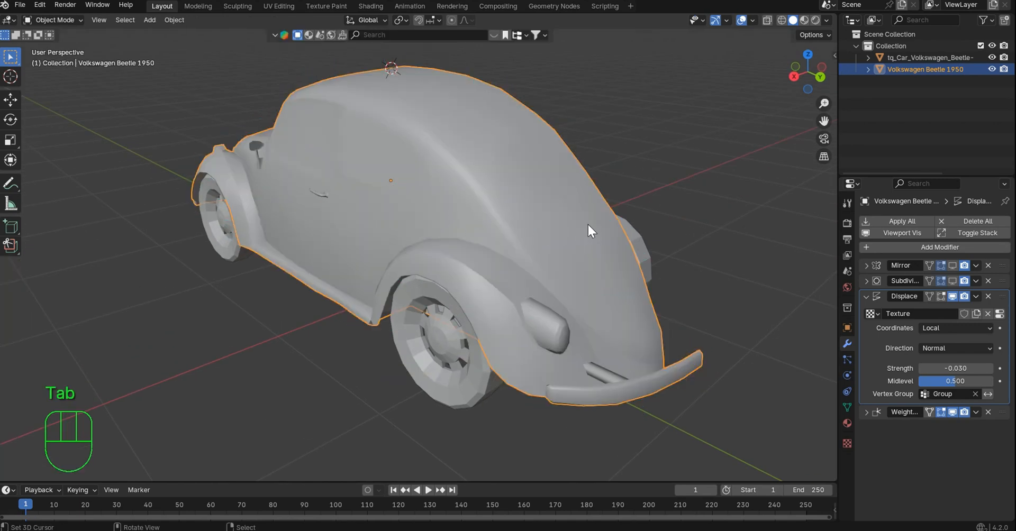
pyautogui.moveTo(589, 225); pyautogui.dragTo(511, 288, button='middle')
pyautogui.scroll(5, 511, 288)
pyautogui.keyDown('shift'); pyautogui.moveTo(408, 294); pyautogui.dragTo(546, 297, button='middle'); pyautogui.keyUp('shift')
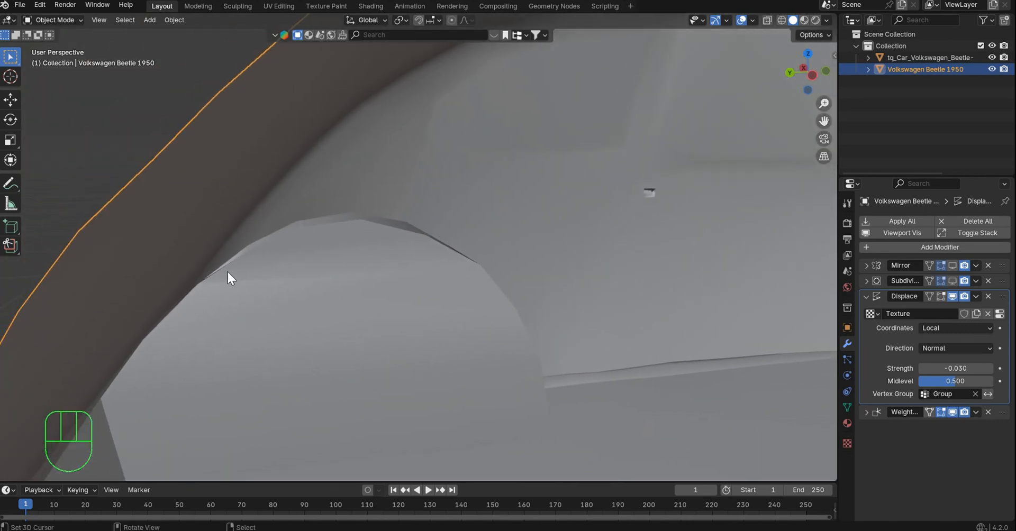
pyautogui.moveTo(415, 232); pyautogui.dragTo(466, 241, button='middle')
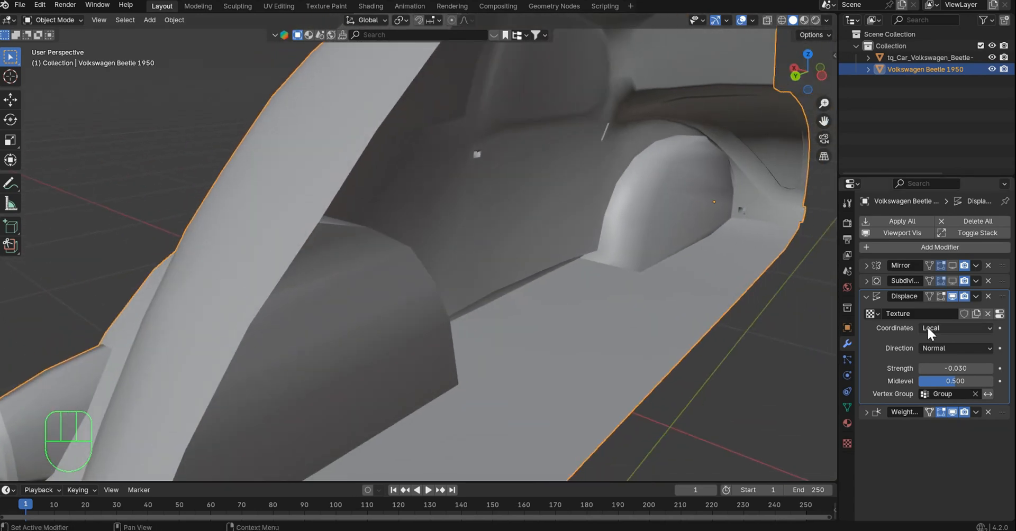
pyautogui.click(988, 295)
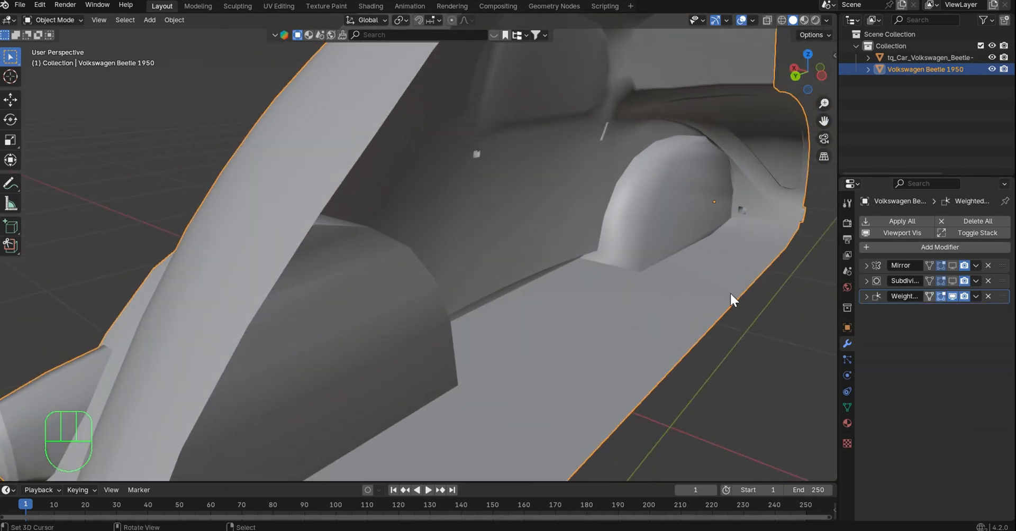
# - Show the Subdivision modifier in the viewport and switch its method to Catmull-Clark
pyautogui.moveTo(729, 292); pyautogui.dragTo(698, 288, button='middle')
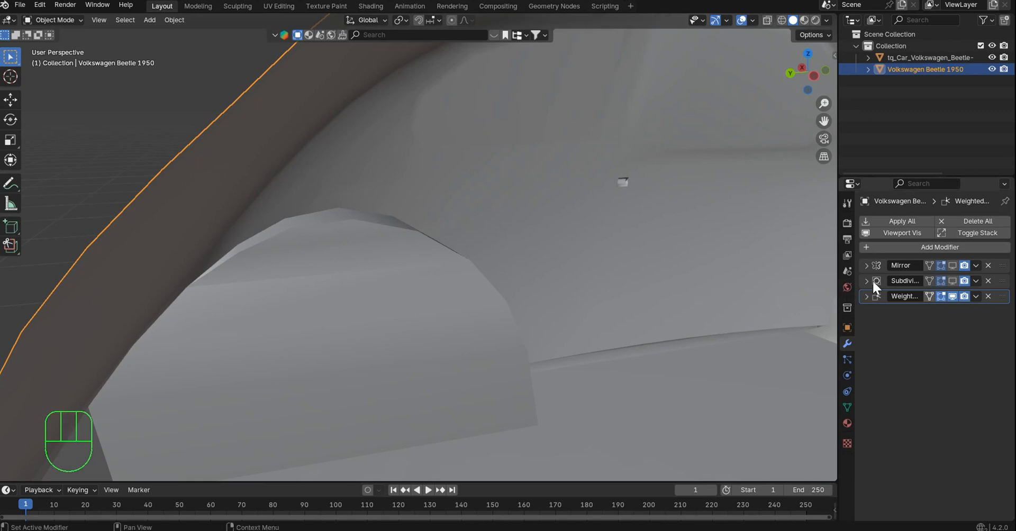
pyautogui.click(954, 279)
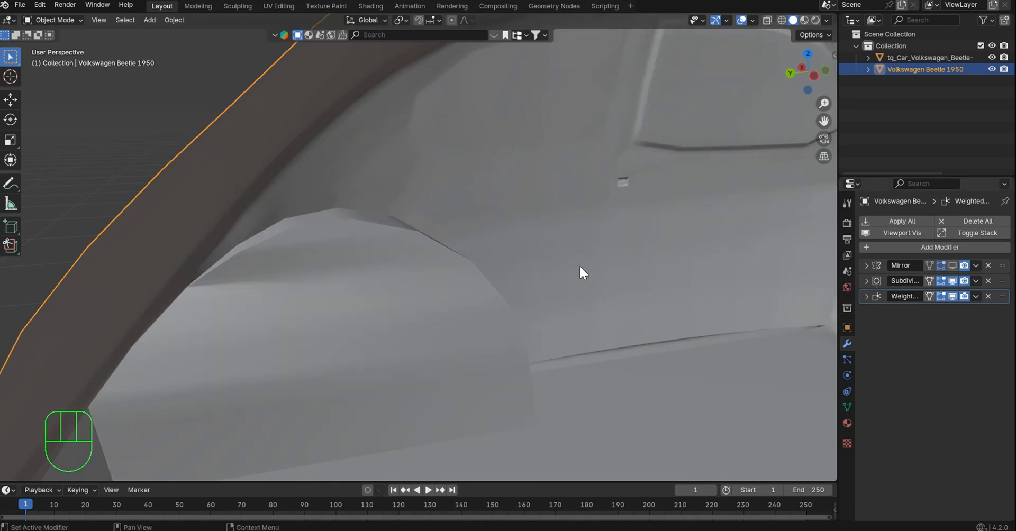
pyautogui.moveTo(580, 266); pyautogui.dragTo(709, 280, button='middle')
pyautogui.keyDown('shift'); pyautogui.moveTo(470, 303); pyautogui.dragTo(572, 337, button='middle'); pyautogui.keyUp('shift')
pyautogui.click(867, 281)
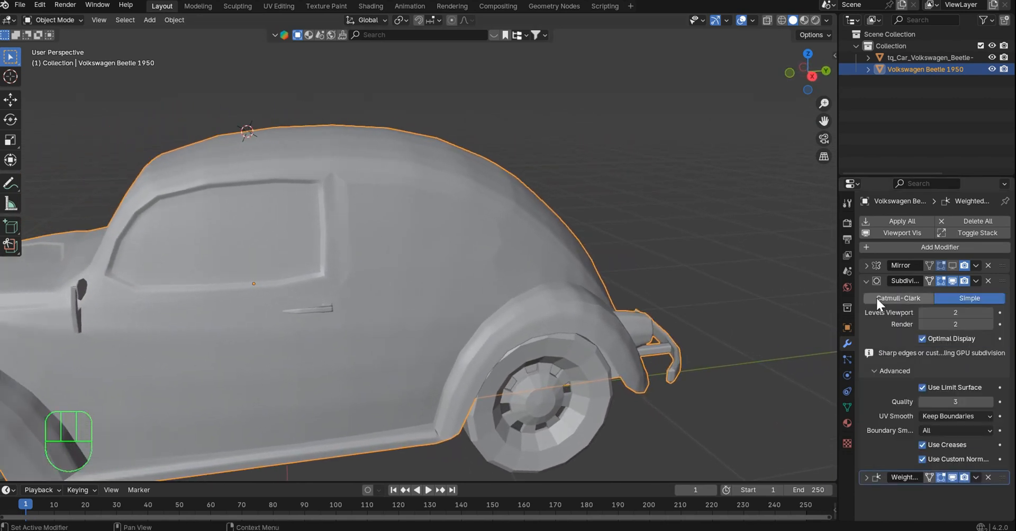
pyautogui.click(987, 313)
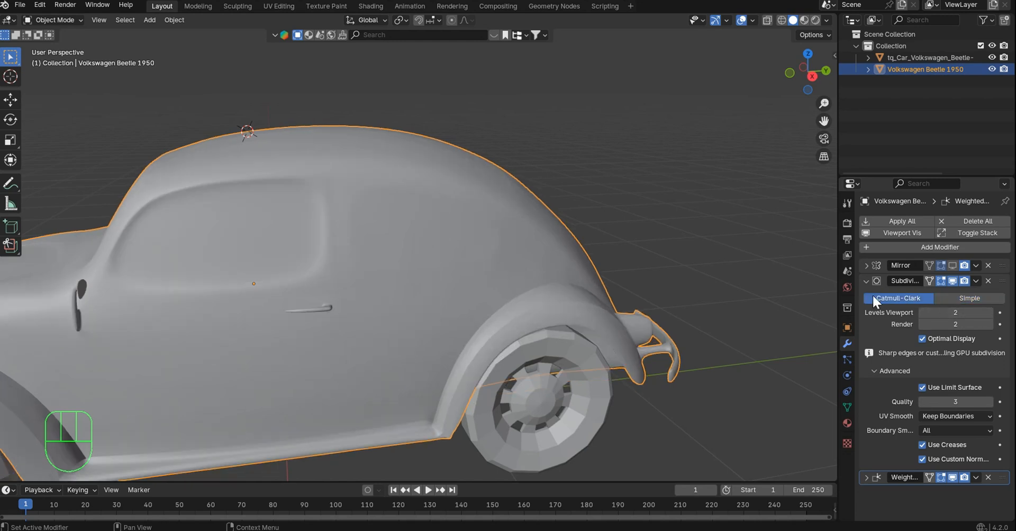
# - Remove the Subdivision modifier and re-enable the Mirror modifier's viewport display on the car body
pyautogui.scroll(-4, 424, 292)
pyautogui.moveTo(423, 291); pyautogui.dragTo(508, 281, button='middle')
pyautogui.scroll(3, 586, 281)
pyautogui.click(988, 281)
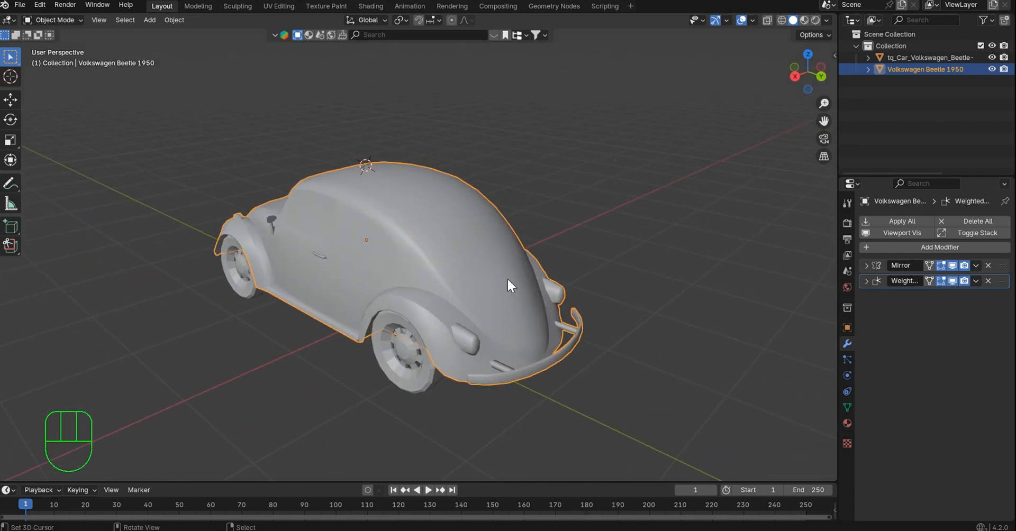
pyautogui.scroll(4, 507, 279)
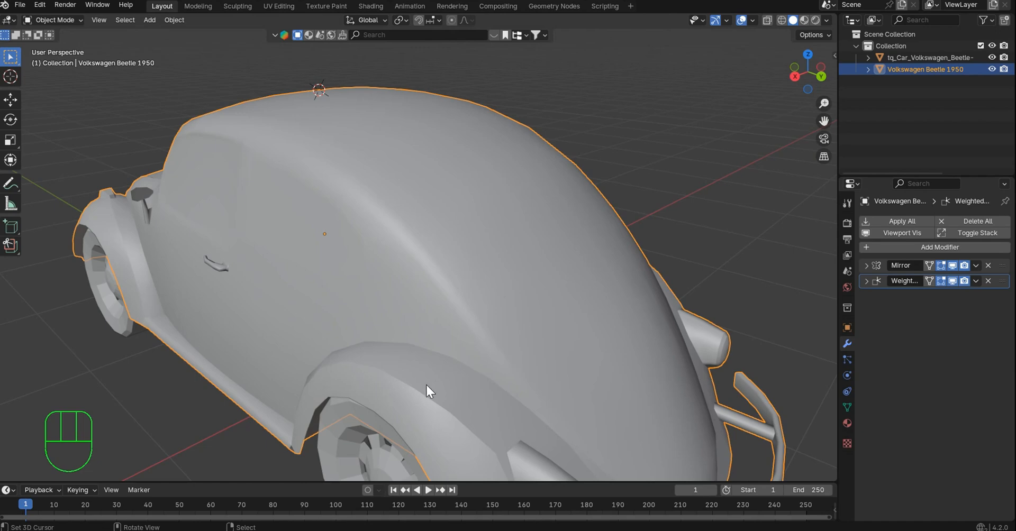
# - Try moving the selected rear fender face outward in Edit Mode with the Mirror modifier active
pyautogui.press('Tab')
pyautogui.moveTo(428, 391); pyautogui.dragTo(450, 370, button='middle')
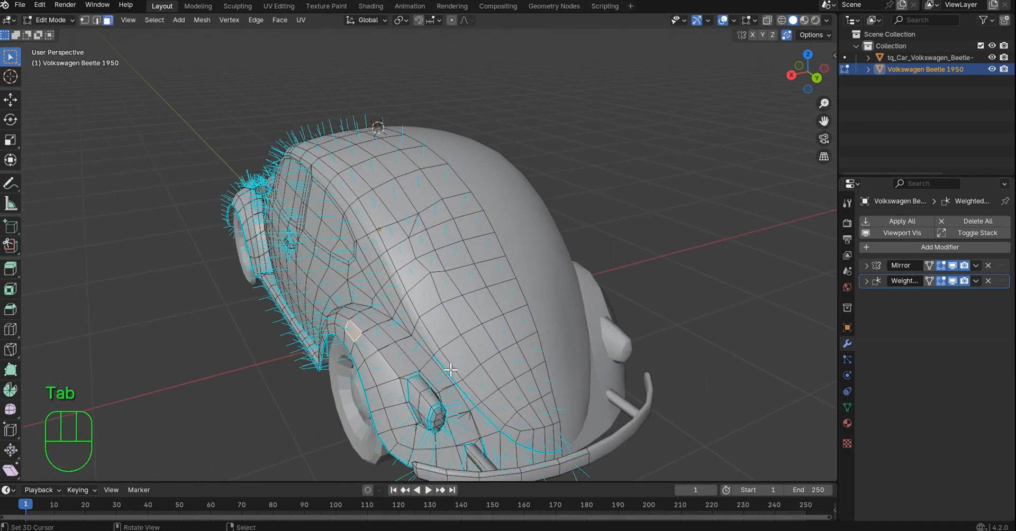
pyautogui.press('g')
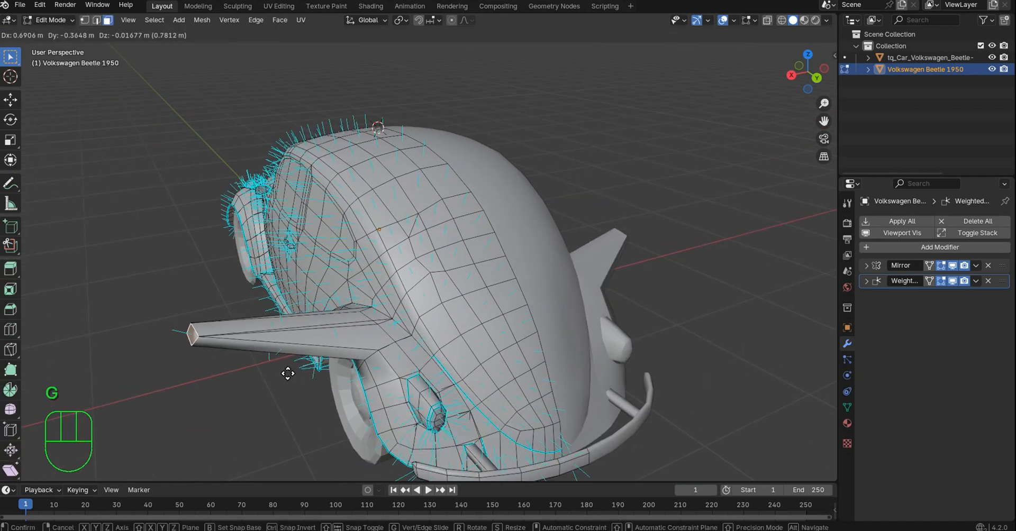
pyautogui.rightClick(355, 362)
pyautogui.moveTo(355, 362); pyautogui.dragTo(437, 411, button='middle')
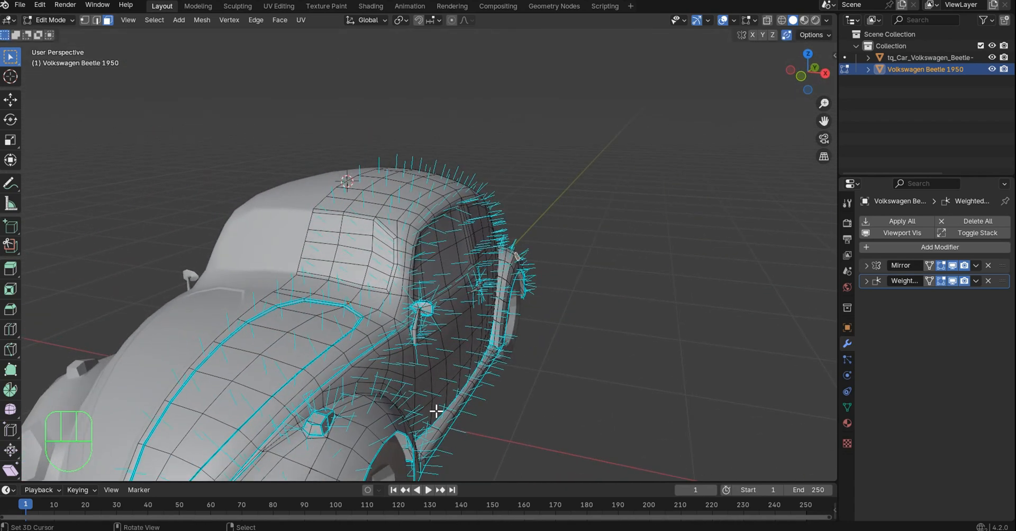
pyautogui.press('Tab')
# - Compare the car body with the Mirror modifier's viewport display off and on
pyautogui.moveTo(399, 253); pyautogui.dragTo(376, 161, button='middle')
pyautogui.scroll(5, 484, 261)
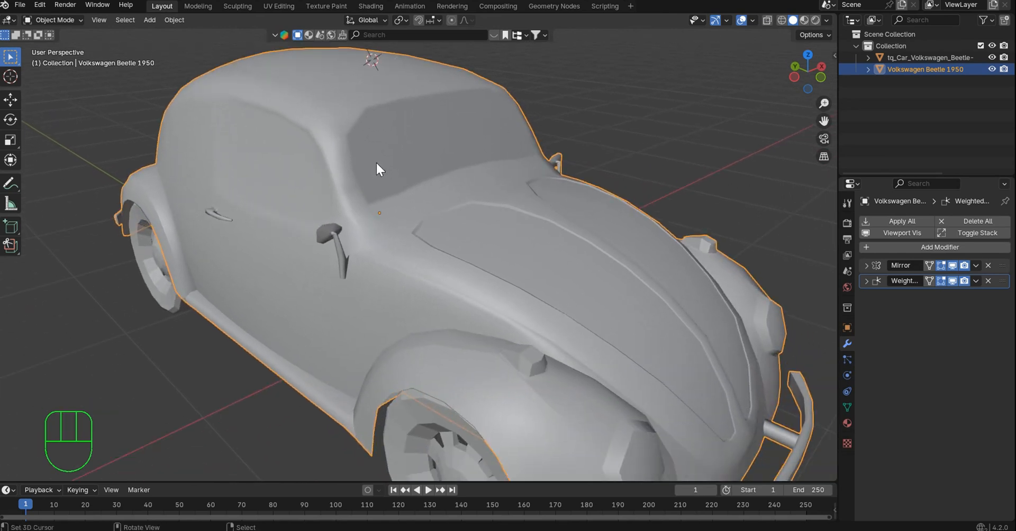
pyautogui.click(957, 265)
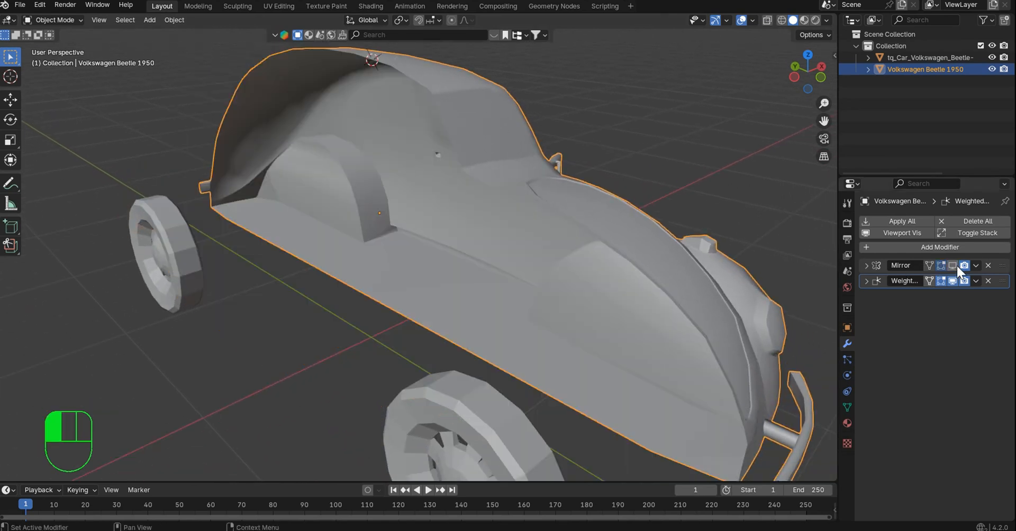
pyautogui.click(957, 265)
pyautogui.click(170, 20)
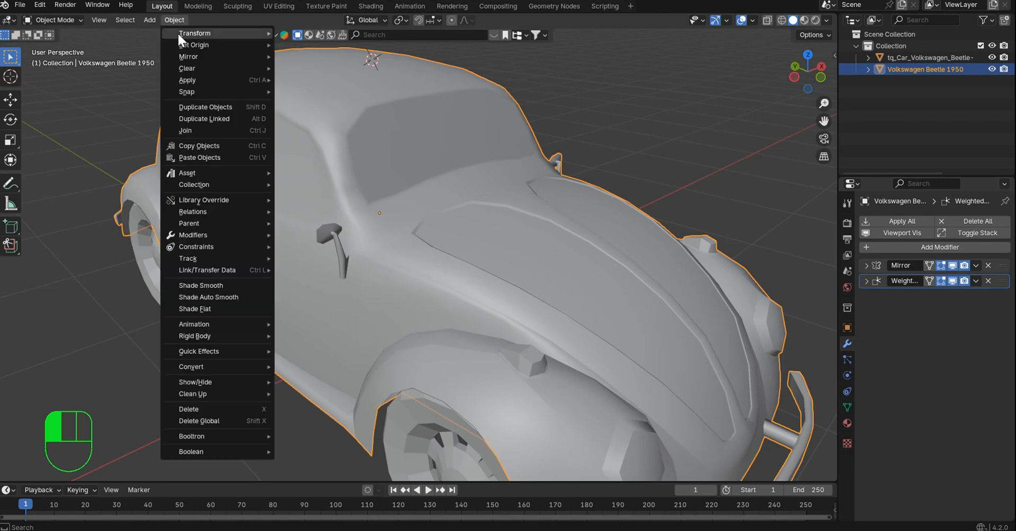
pyautogui.moveTo(183, 36)
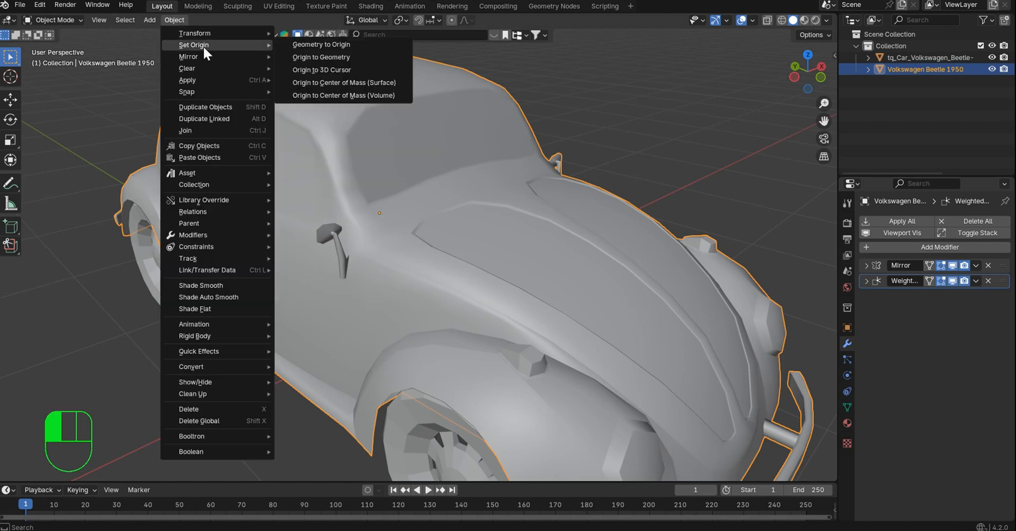
pyautogui.click(813, 35)
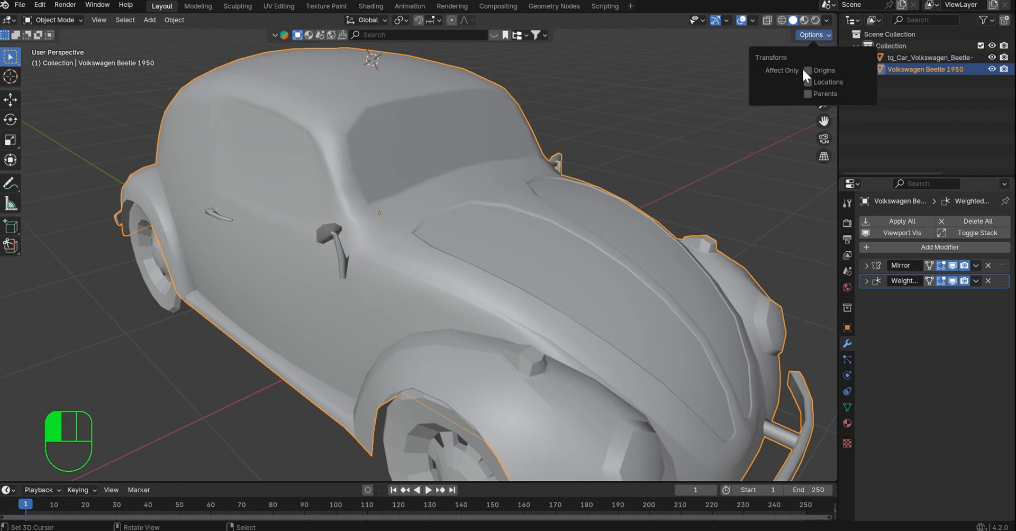
pyautogui.click(753, 20)
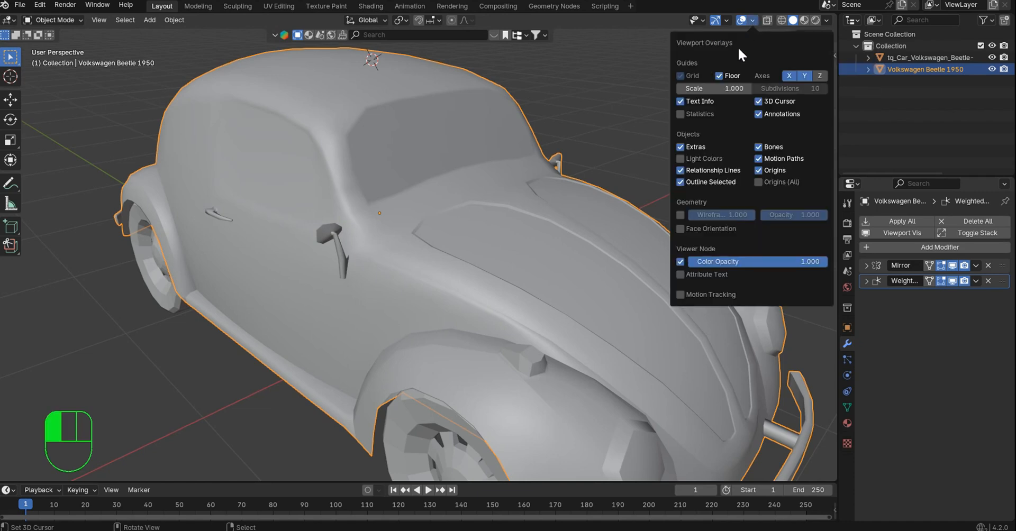
pyautogui.click(679, 229)
pyautogui.click(679, 230)
# - Enable Cavity in the viewport shading with the type Both and adjust its intensity
pyautogui.click(827, 19)
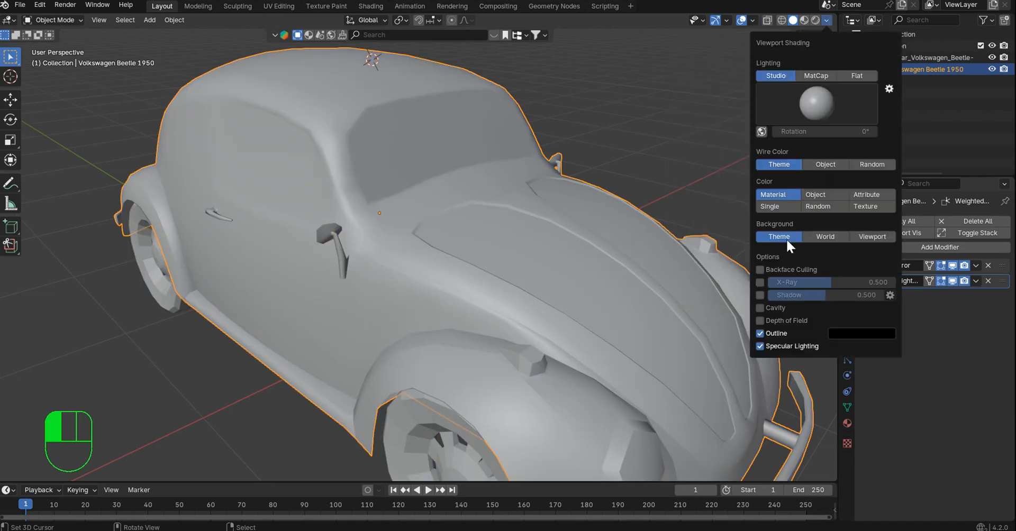
pyautogui.click(764, 307)
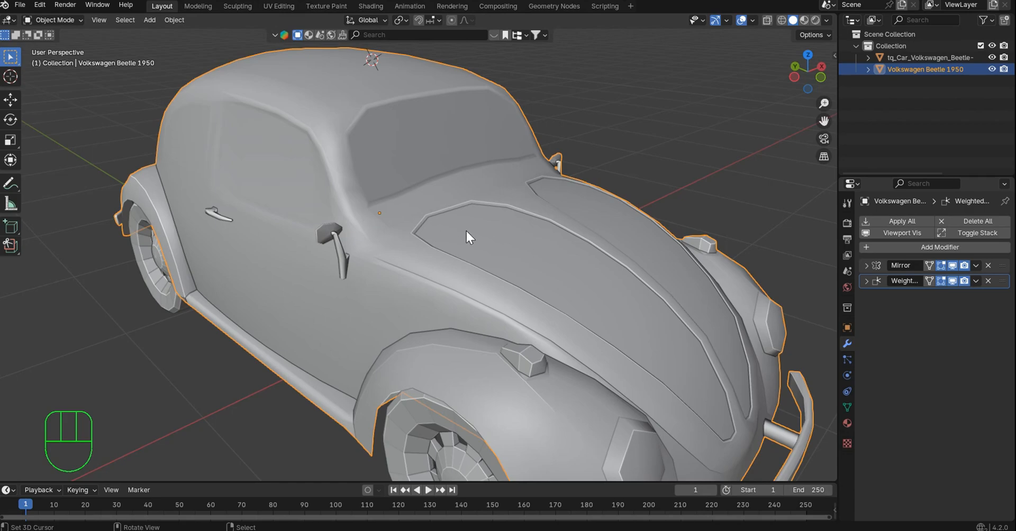
pyautogui.moveTo(466, 230); pyautogui.dragTo(434, 241, button='middle')
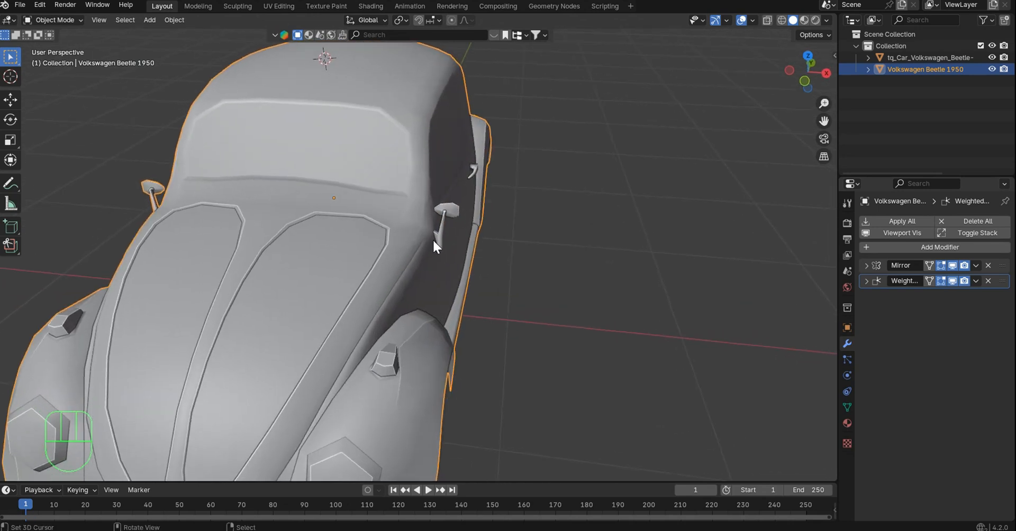
pyautogui.click(827, 20)
pyautogui.click(862, 309)
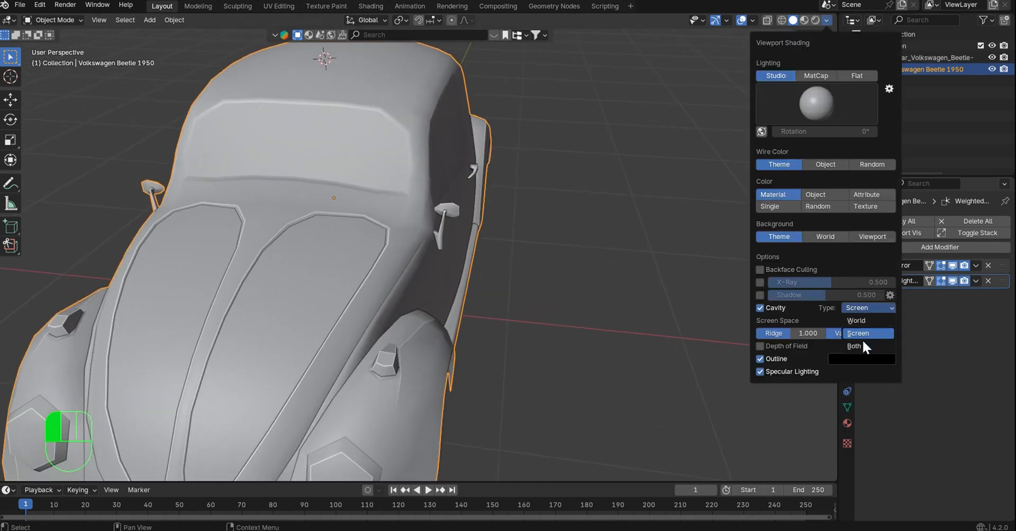
pyautogui.click(862, 341)
pyautogui.moveTo(837, 335); pyautogui.dragTo(814, 335)
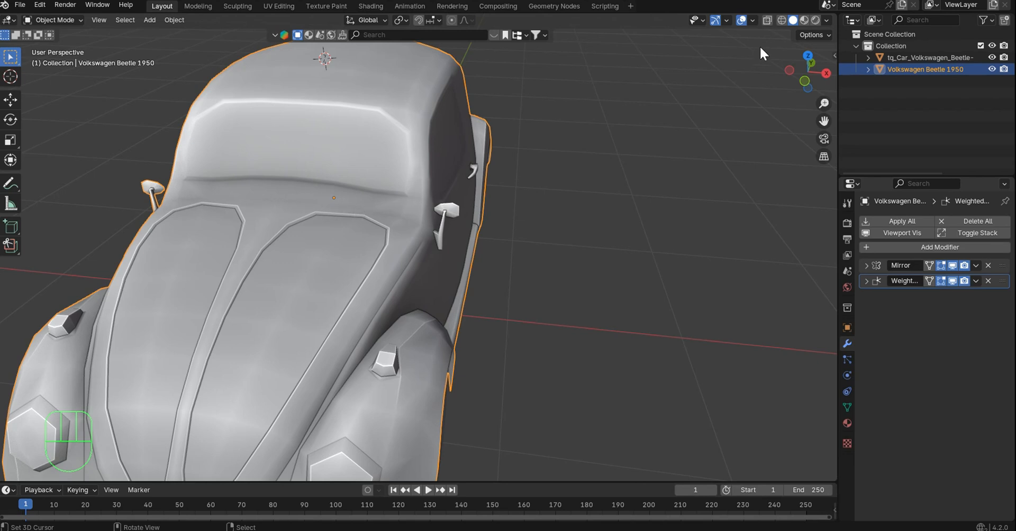
pyautogui.click(824, 21)
# - Examine the sculpting brush's texture and auto-masking options in the Sculpting workspace, and return to the Layout workspace
pyautogui.click(238, 6)
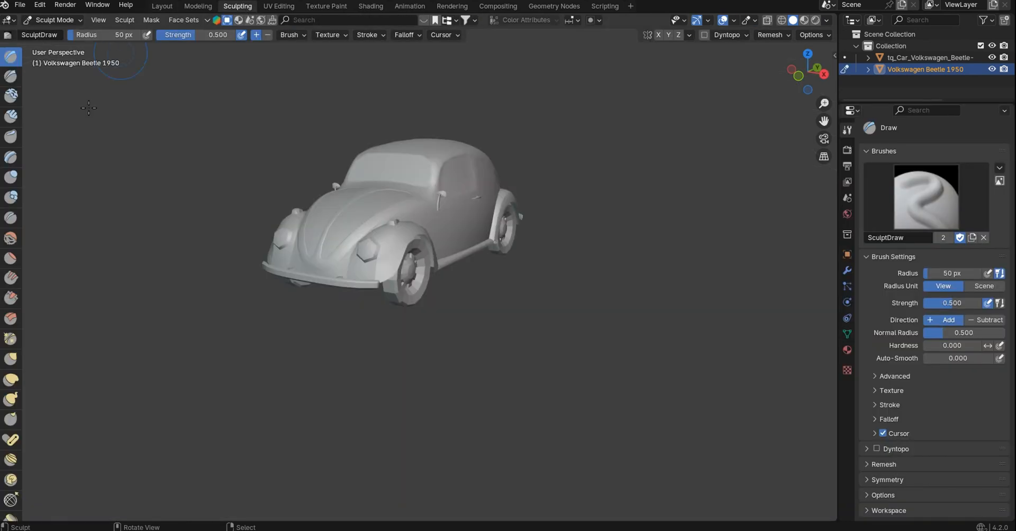
pyautogui.click(338, 31)
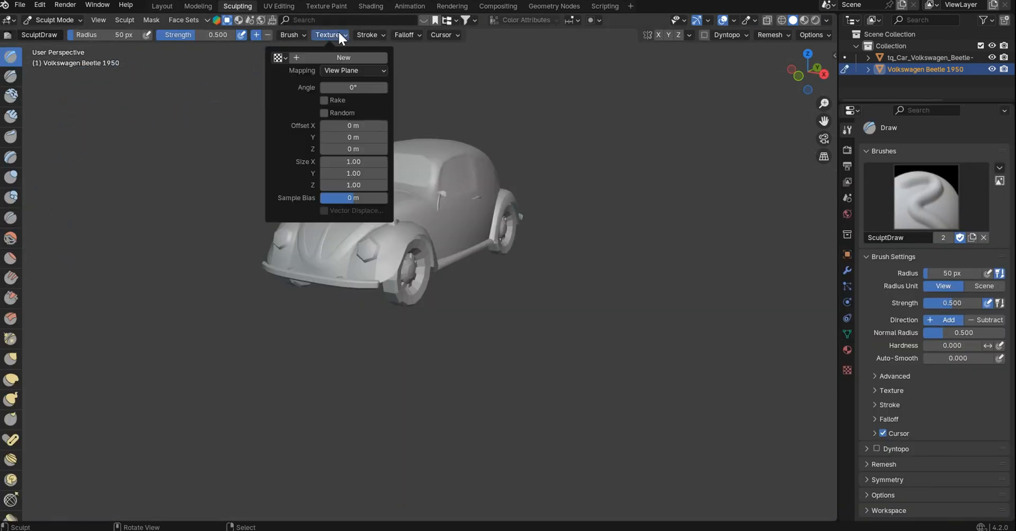
pyautogui.moveTo(300, 32)
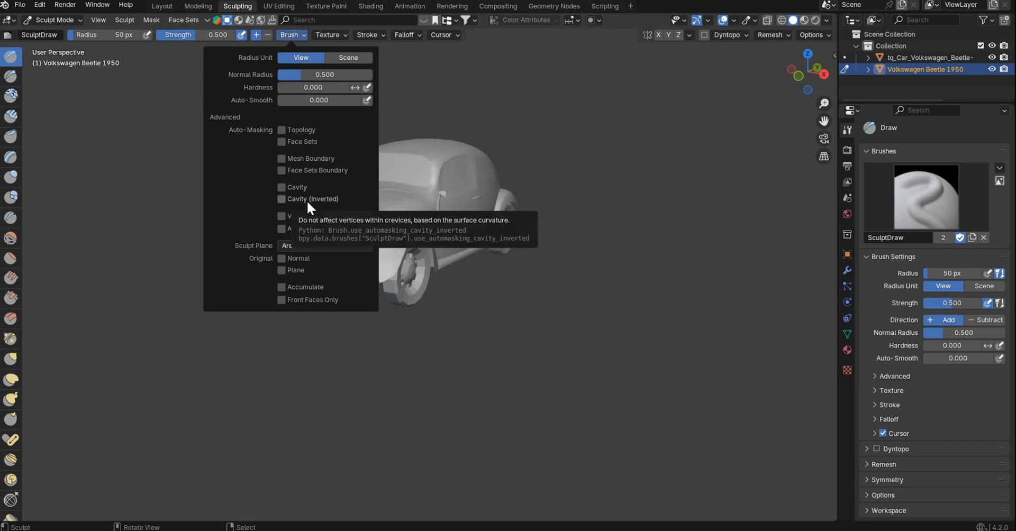
pyautogui.click(163, 5)
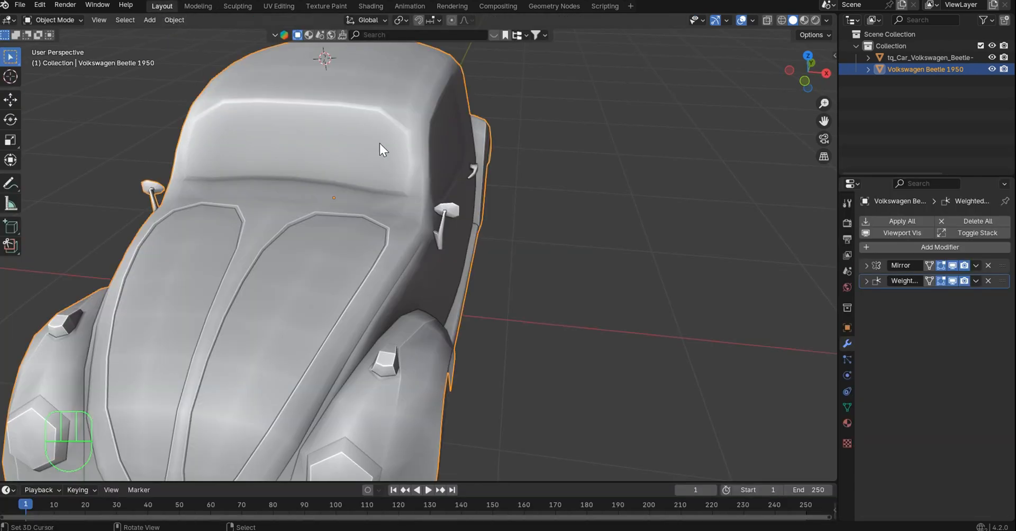
# - Disable Cavity in the viewport shading and view the whole car
pyautogui.click(827, 19)
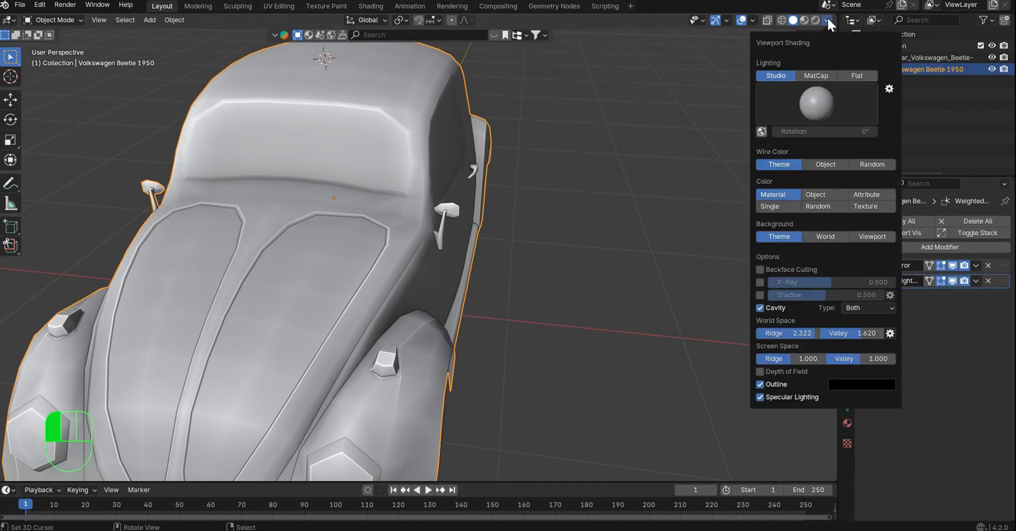
pyautogui.click(760, 308)
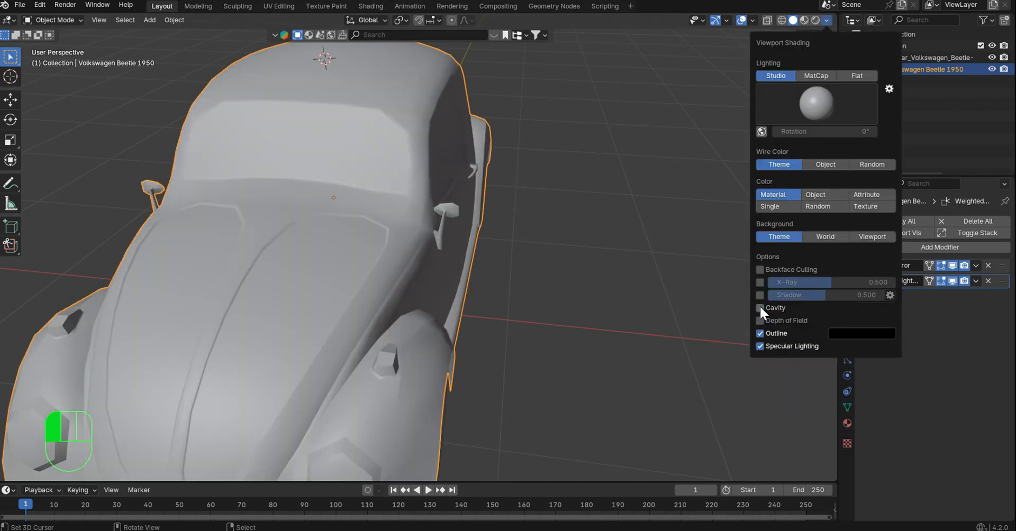
pyautogui.scroll(-4, 453, 246)
pyautogui.moveTo(453, 245); pyautogui.dragTo(498, 236, button='middle')
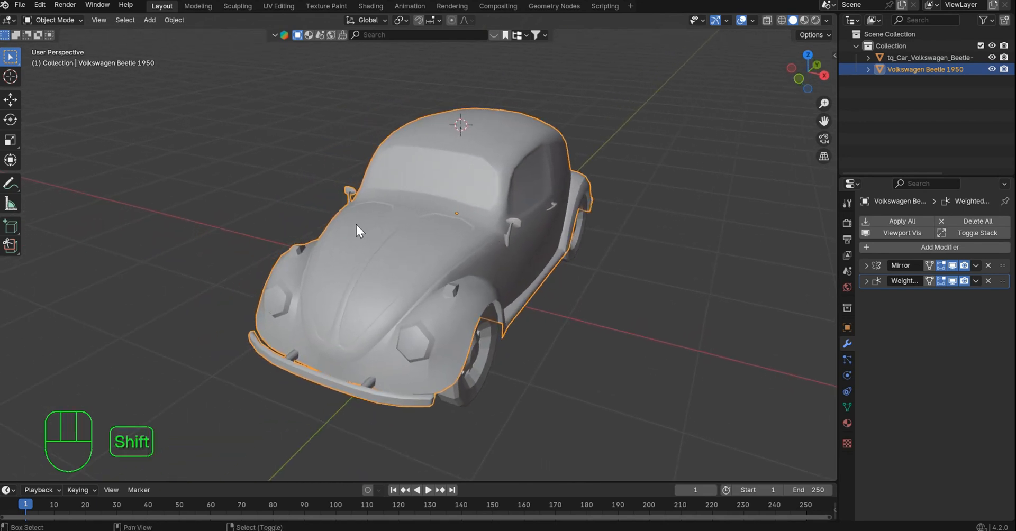
# - Add a camera and align it to the current three-quarter front view of the car
pyautogui.hotkey('shift', 'a')
pyautogui.moveTo(356, 225)
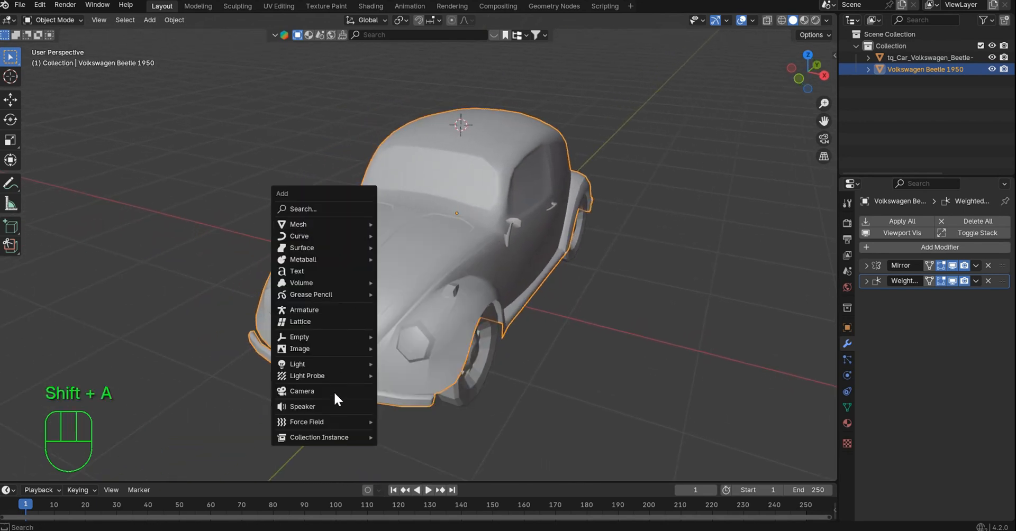
pyautogui.moveTo(319, 236)
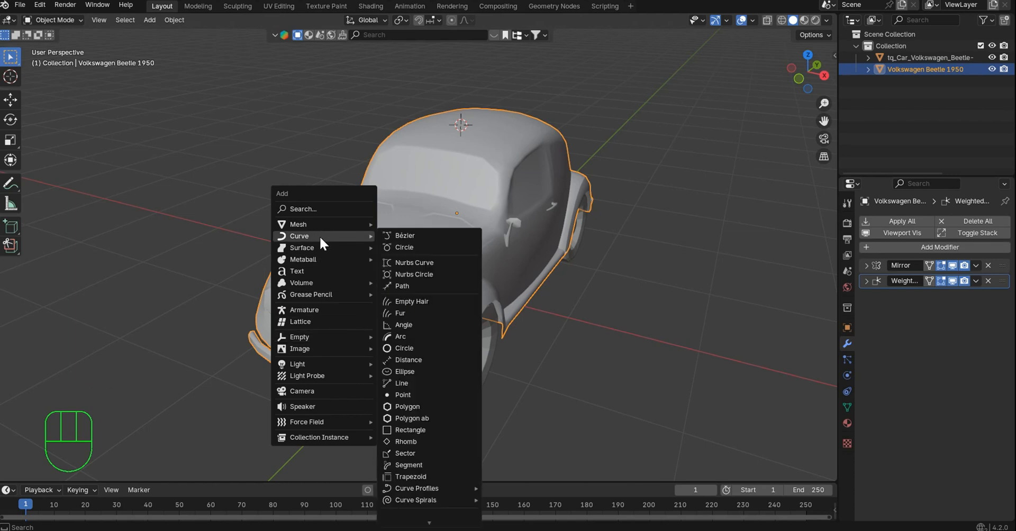
pyautogui.click(318, 388)
pyautogui.press('ctrl+alt+KP_0')
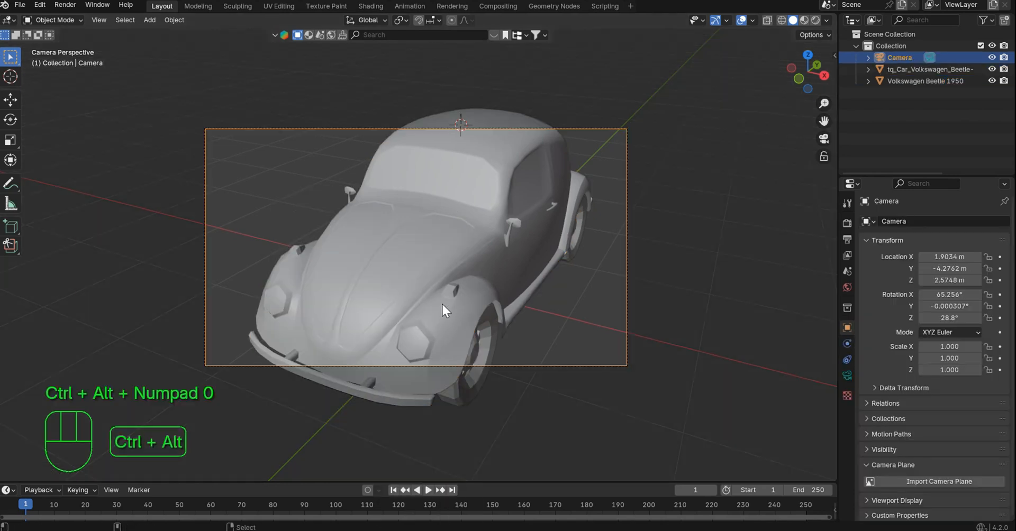
# - Switch the viewport to Rendered shading with Scene Lights and Scene World off, lit by the blue-sky studio HDRI
pyautogui.click(816, 21)
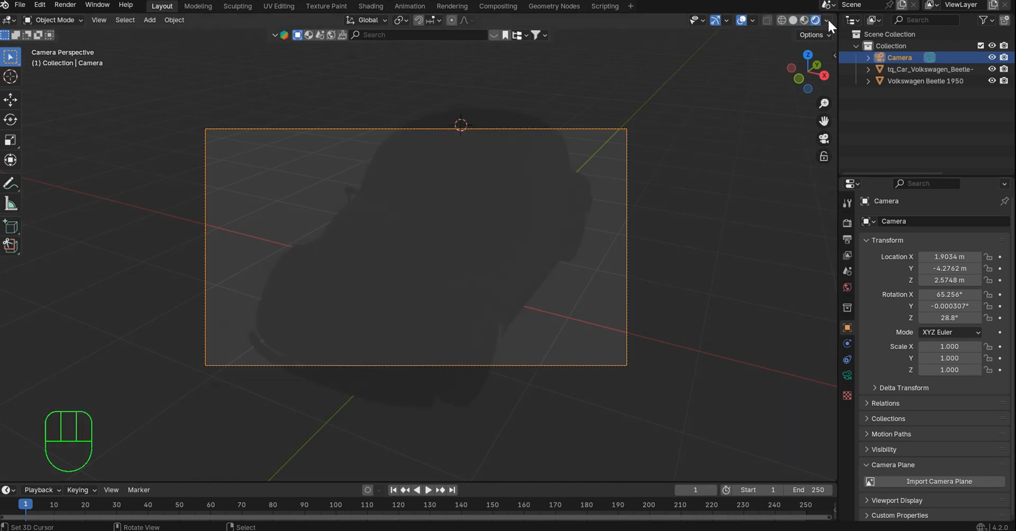
pyautogui.click(828, 20)
pyautogui.click(760, 90)
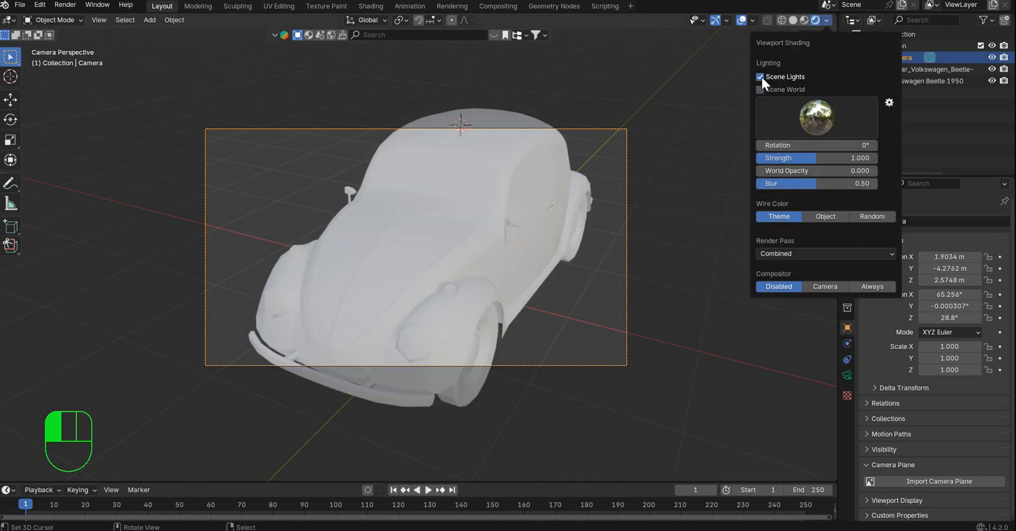
pyautogui.click(760, 77)
pyautogui.click(811, 117)
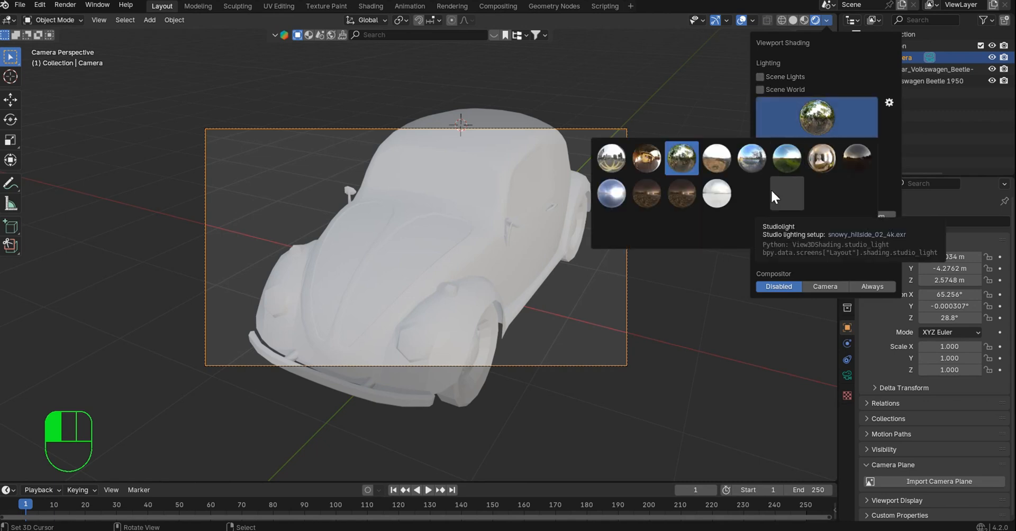
pyautogui.click(615, 188)
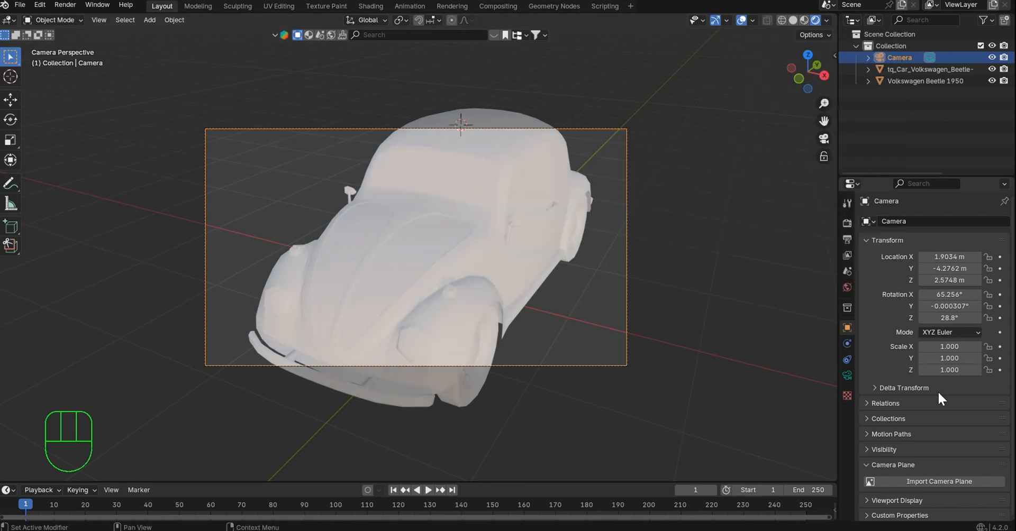
# - Give the car body a new material with a darker grey base color, Metallic 0.860 and Roughness 0.657
pyautogui.click(535, 224)
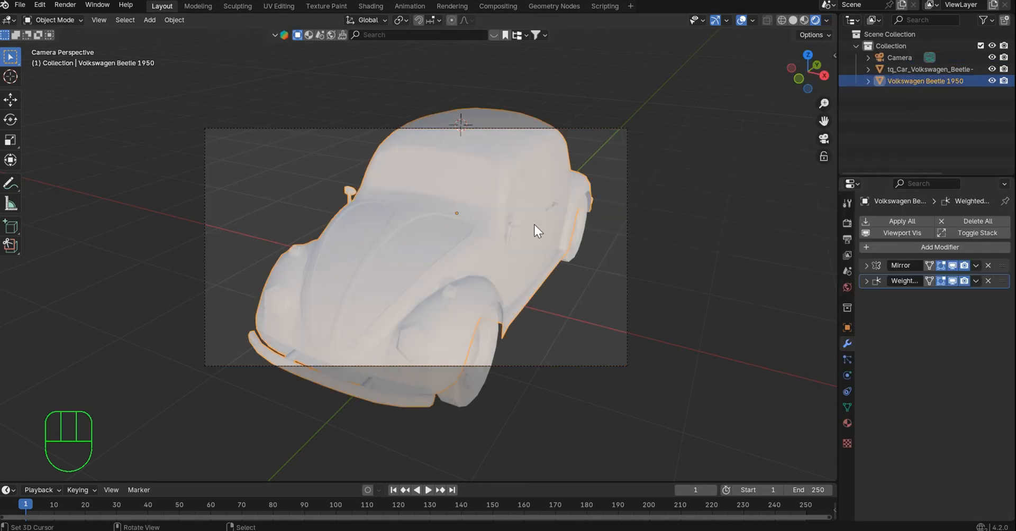
pyautogui.click(849, 422)
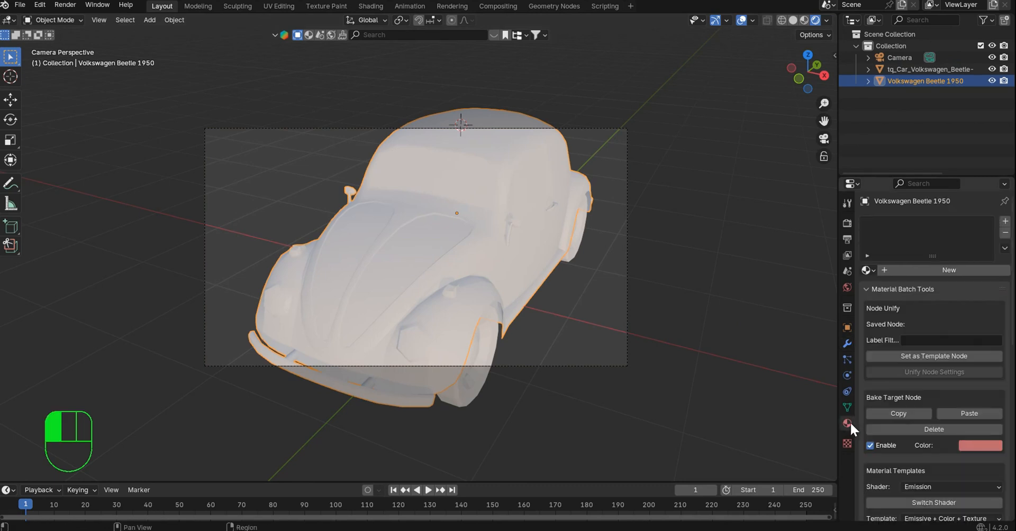
pyautogui.click(939, 269)
pyautogui.click(956, 344)
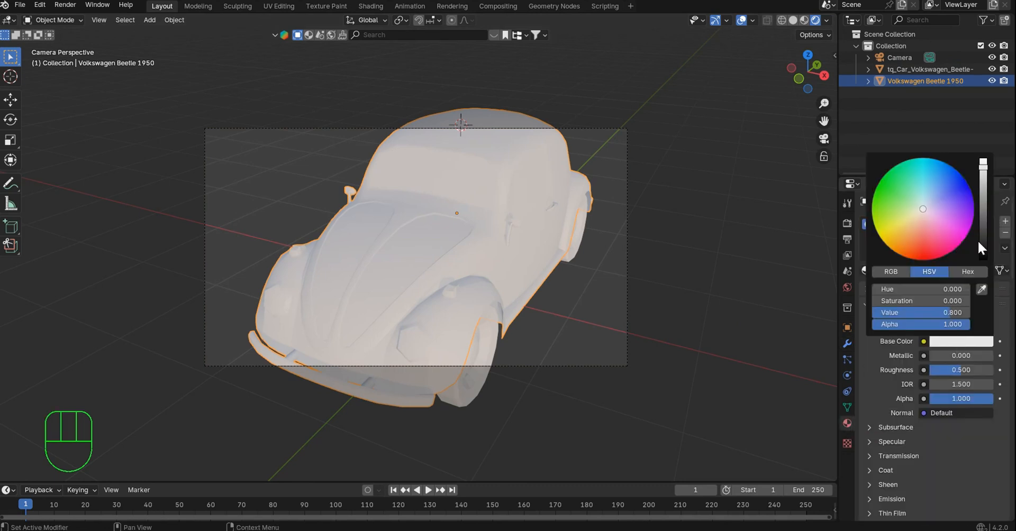
pyautogui.moveTo(983, 168); pyautogui.dragTo(984, 209)
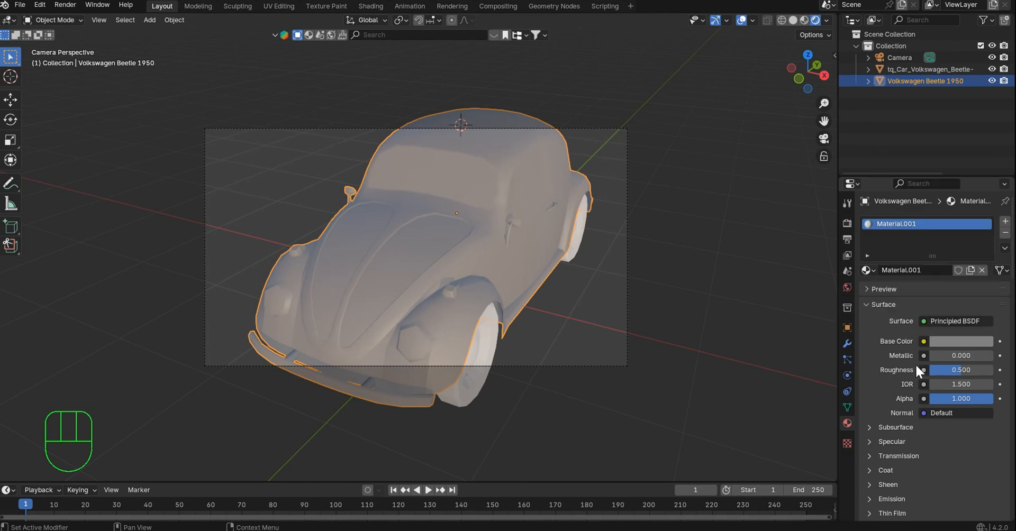
pyautogui.moveTo(933, 356)
pyautogui.mouseDown()
pyautogui.moveTo(991, 354)
pyautogui.moveTo(968, 370)
pyautogui.moveTo(976, 370)
pyautogui.moveTo(952, 356)
pyautogui.mouseUp()
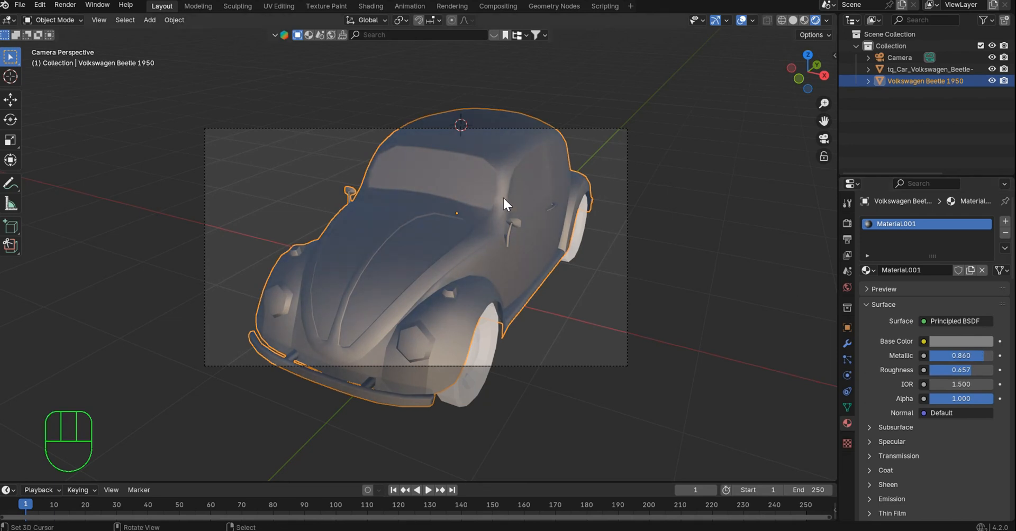
pyautogui.scroll(3, 529, 205)
pyautogui.scroll(-3, 528, 201)
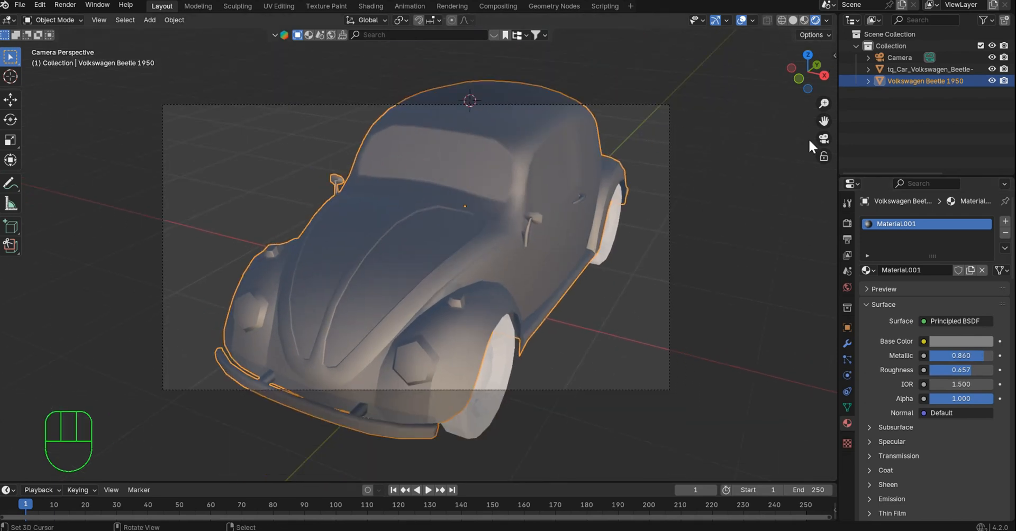
# - Set the render engine to Cycles
pyautogui.click(847, 223)
pyautogui.click(932, 222)
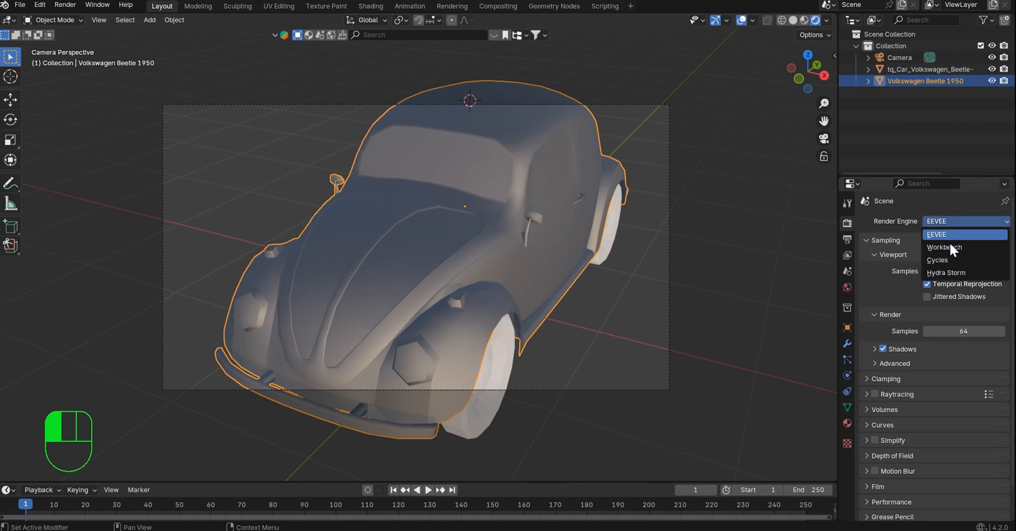
pyautogui.click(937, 260)
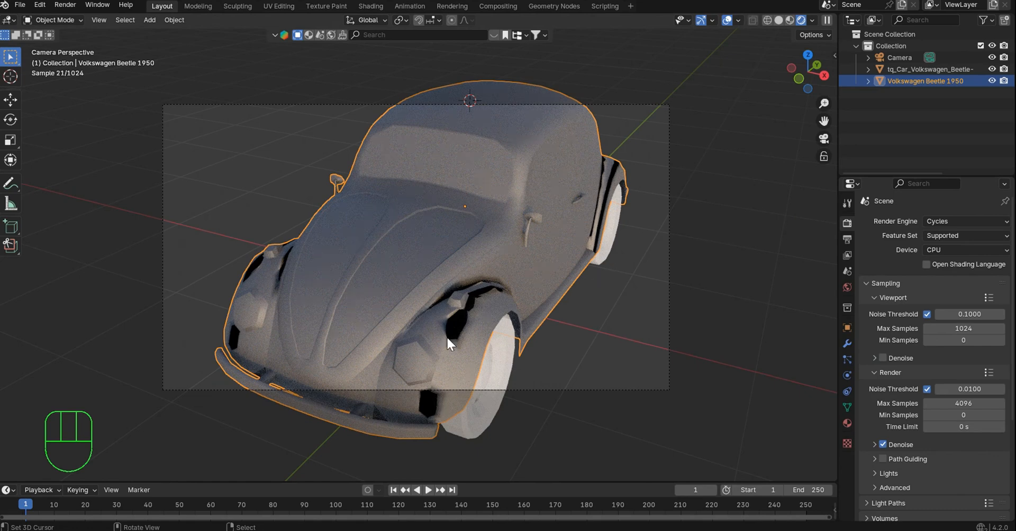
# - Try adjusting the Threshold of the car body's Weighted Normal modifier
pyautogui.click(845, 341)
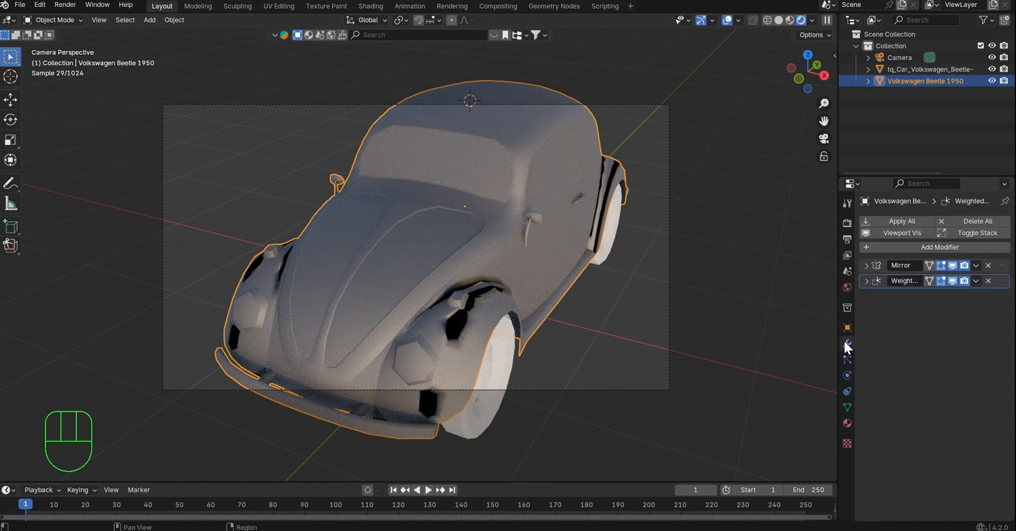
pyautogui.click(866, 281)
pyautogui.moveTo(952, 312)
pyautogui.mouseDown()
pyautogui.moveTo(924, 313)
pyautogui.moveTo(977, 313)
pyautogui.moveTo(958, 313)
pyautogui.mouseUp()
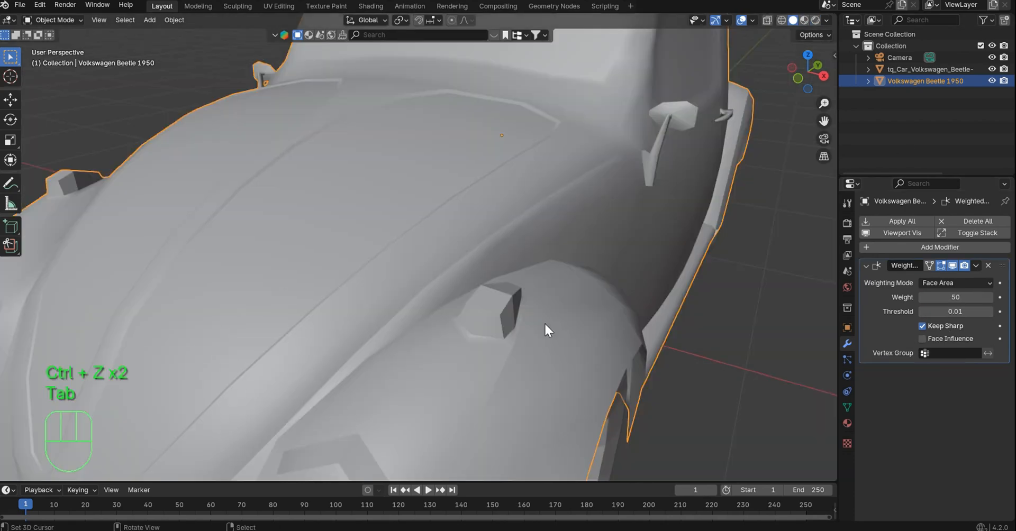
# - Enter Edit Mode on the car body and try moving the selected front fender face
pyautogui.scroll(-8, 540, 309)
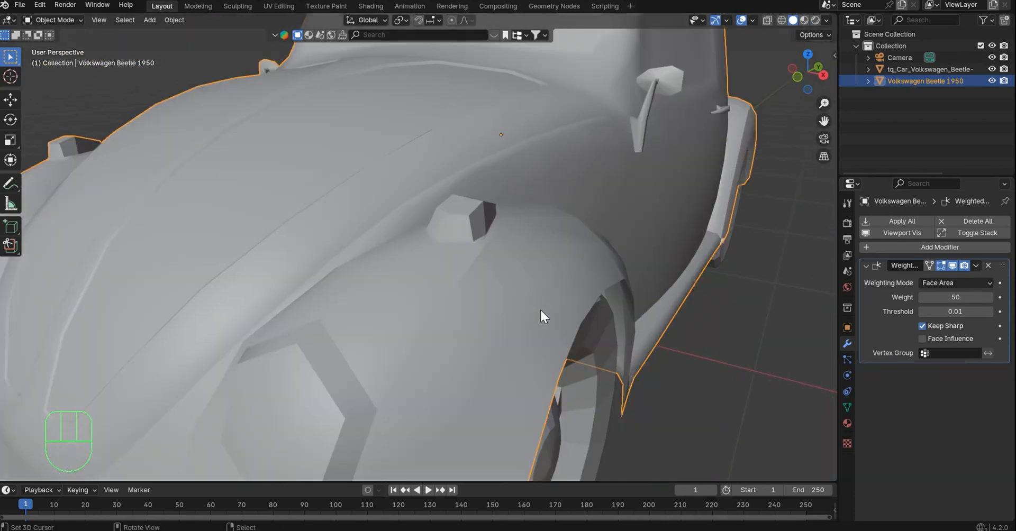
pyautogui.press('Tab')
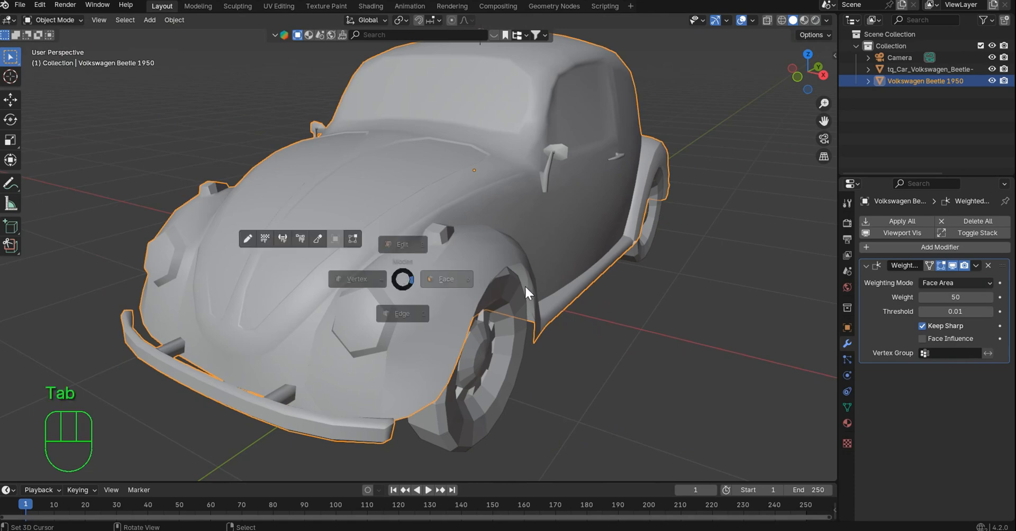
pyautogui.scroll(3, 493, 283)
pyautogui.scroll(2, 493, 283)
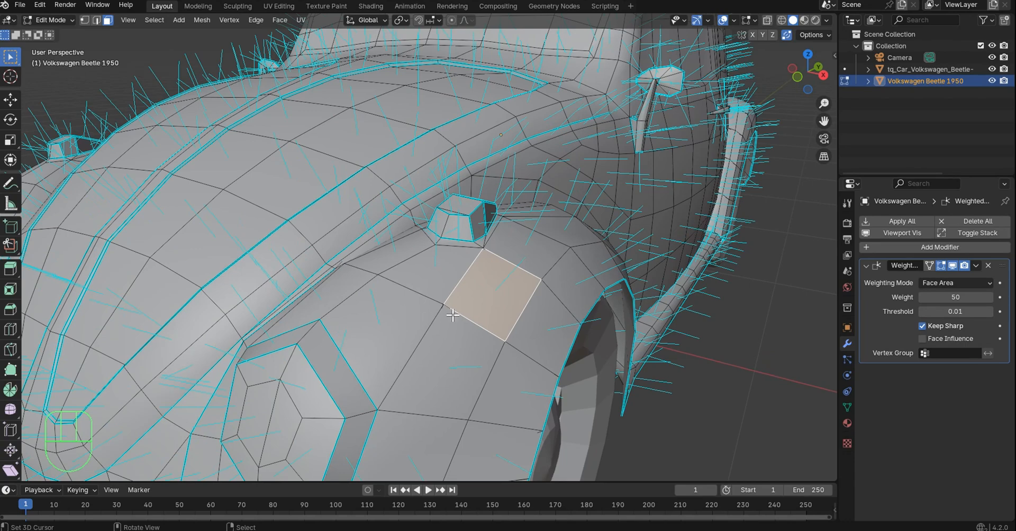
pyautogui.moveTo(462, 315)
pyautogui.keyDown('shift'); pyautogui.mouseDown(button='middle')
pyautogui.moveTo(465, 284)
pyautogui.moveTo(467, 313)
pyautogui.mouseUp(button='middle'); pyautogui.keyUp('shift')
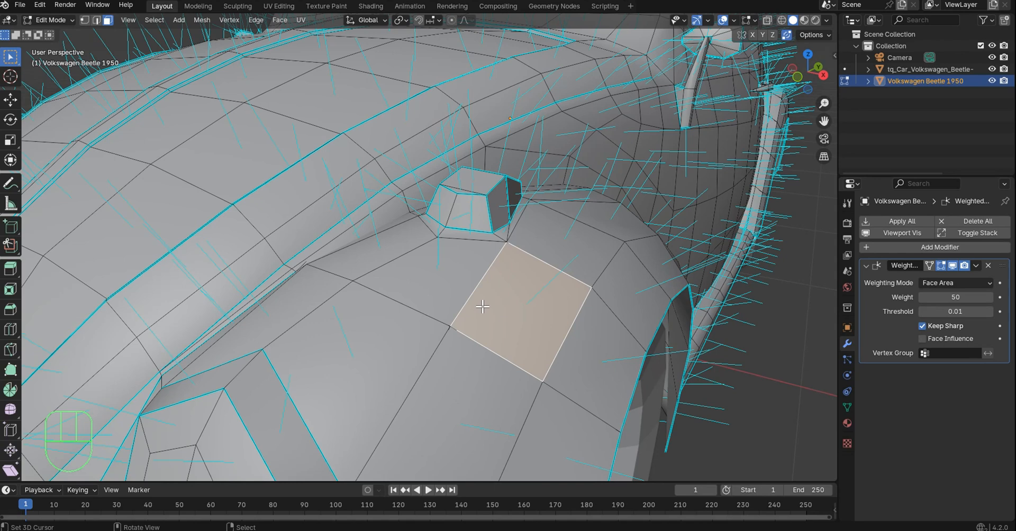
pyautogui.press('g')
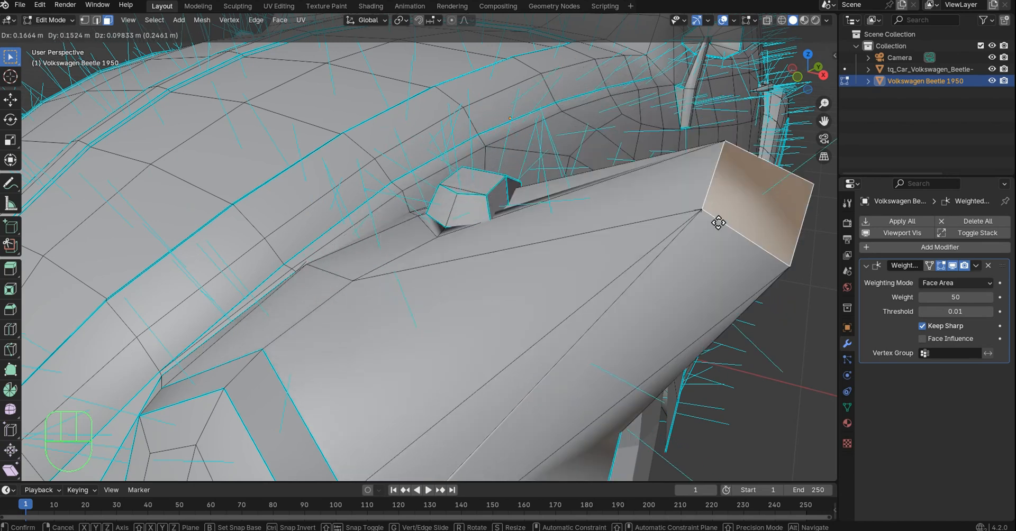
pyautogui.rightClick(451, 345)
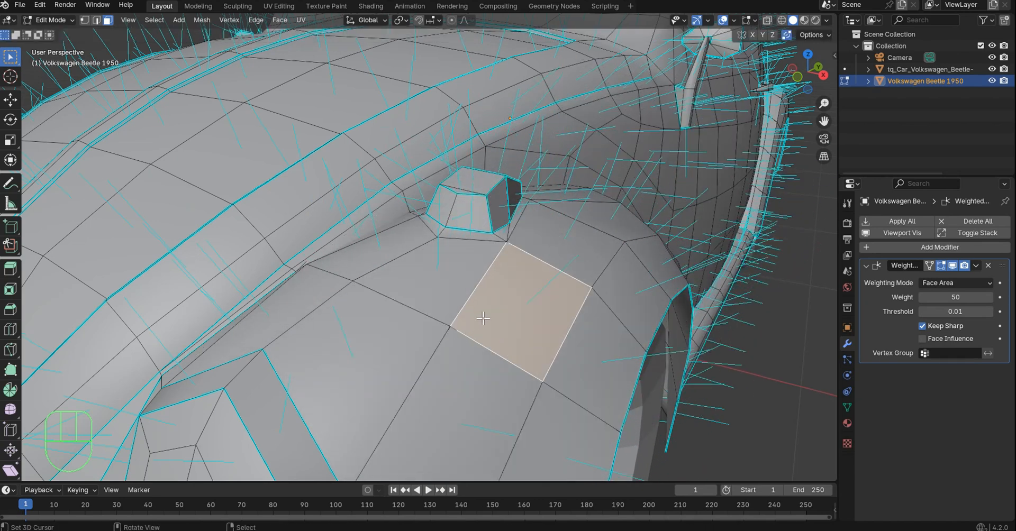
# - Temporarily hide the selected front fender face and add the inner wheel-arch face to the selection
pyautogui.moveTo(442, 285); pyautogui.dragTo(472, 295, button='middle')
pyautogui.press('h')
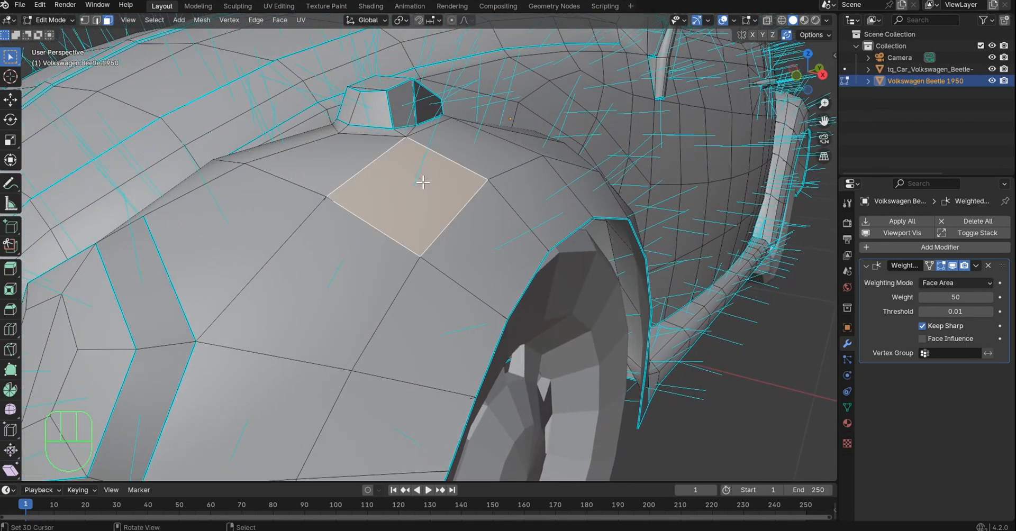
pyautogui.moveTo(421, 176); pyautogui.dragTo(474, 259, button='middle')
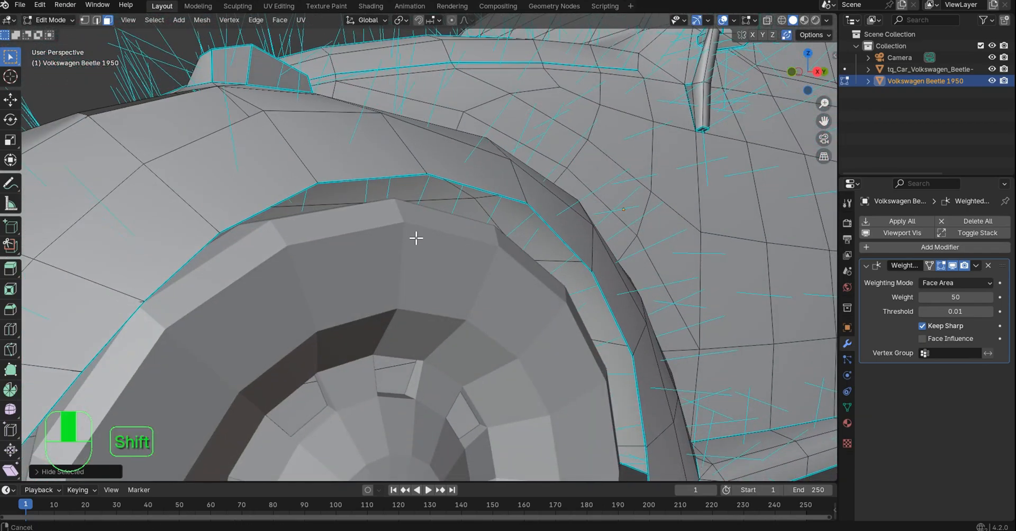
pyautogui.keyDown('shift'); pyautogui.moveTo(415, 236); pyautogui.dragTo(465, 283, button='middle'); pyautogui.keyUp('shift')
pyautogui.click(368, 270)
pyautogui.moveTo(383, 268); pyautogui.dragTo(395, 272, button='middle')
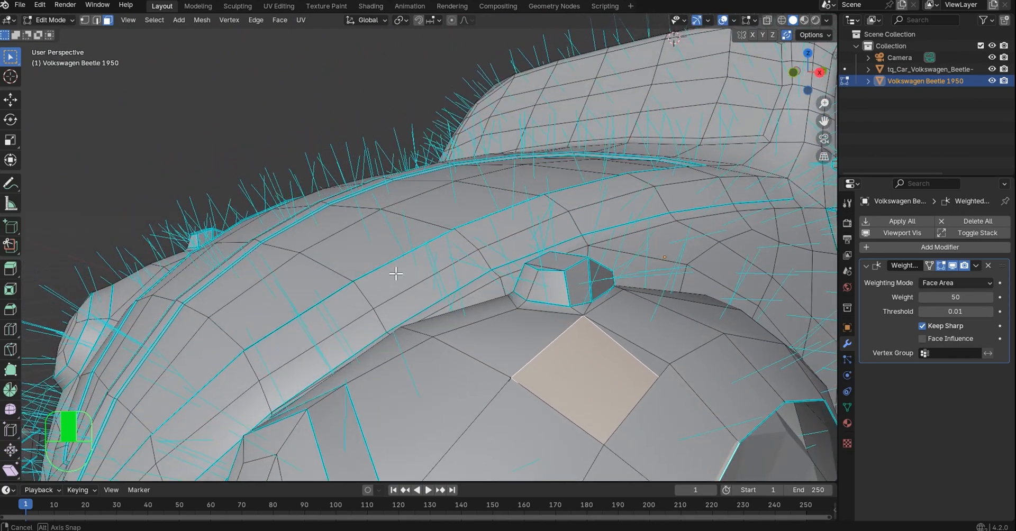
# - Try moving the selected front fender and inner wheel-arch faces together
pyautogui.scroll(1, 397, 275)
pyautogui.scroll(-5, 574, 336)
pyautogui.moveTo(574, 336); pyautogui.dragTo(538, 305, button='middle')
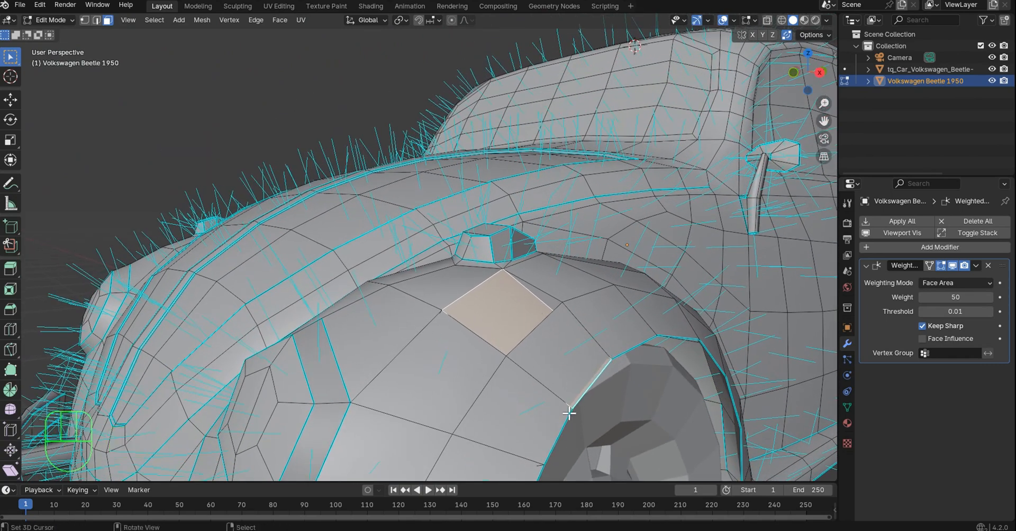
pyautogui.press('g')
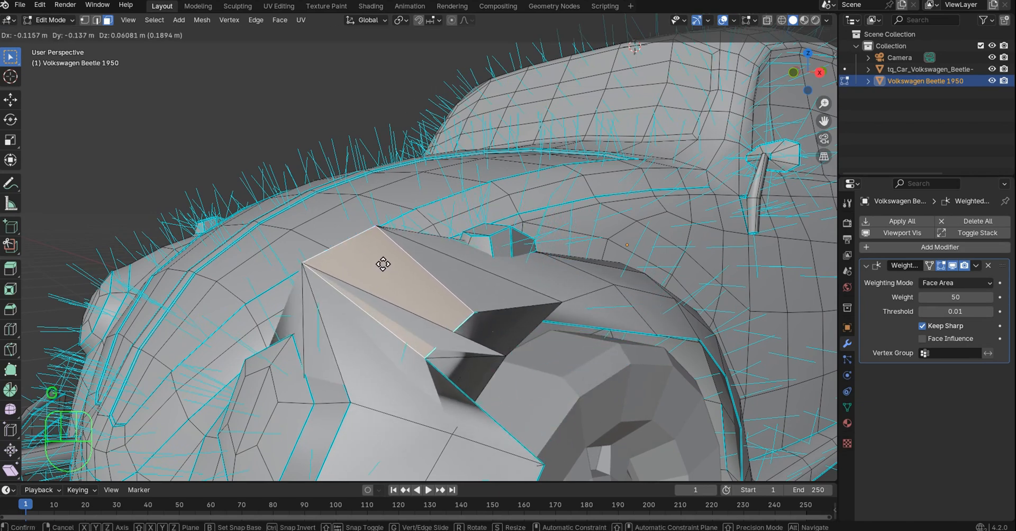
pyautogui.press('Escape')
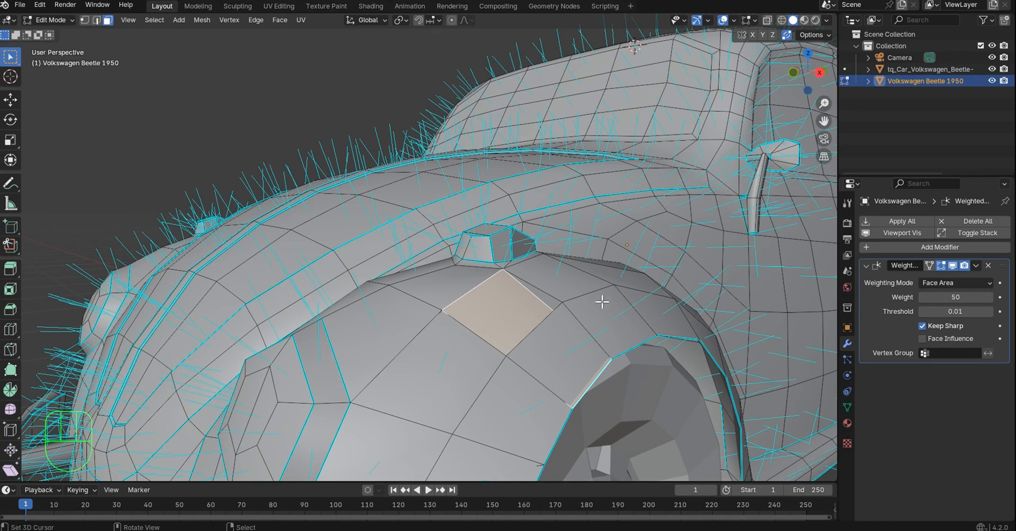
pyautogui.moveTo(585, 279); pyautogui.dragTo(549, 248, button='middle')
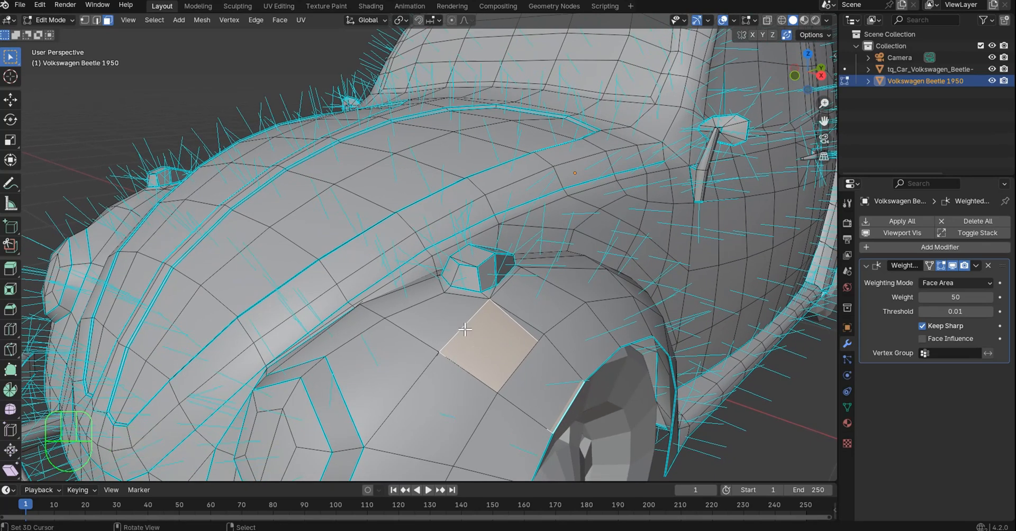
# - Return to Object Mode in Rendered shading and examine the dark patches on the car's front fender
pyautogui.click(815, 20)
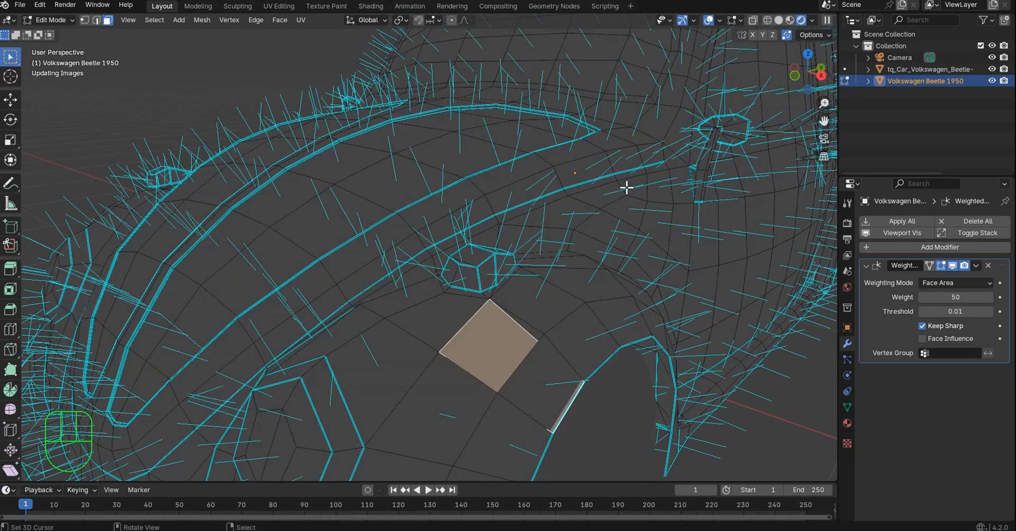
pyautogui.press('Tab')
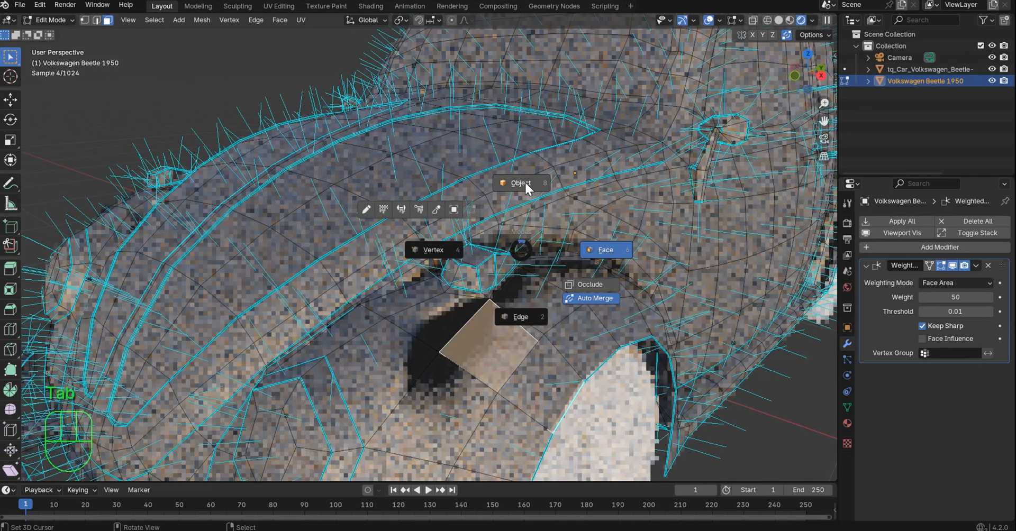
pyautogui.click(522, 183)
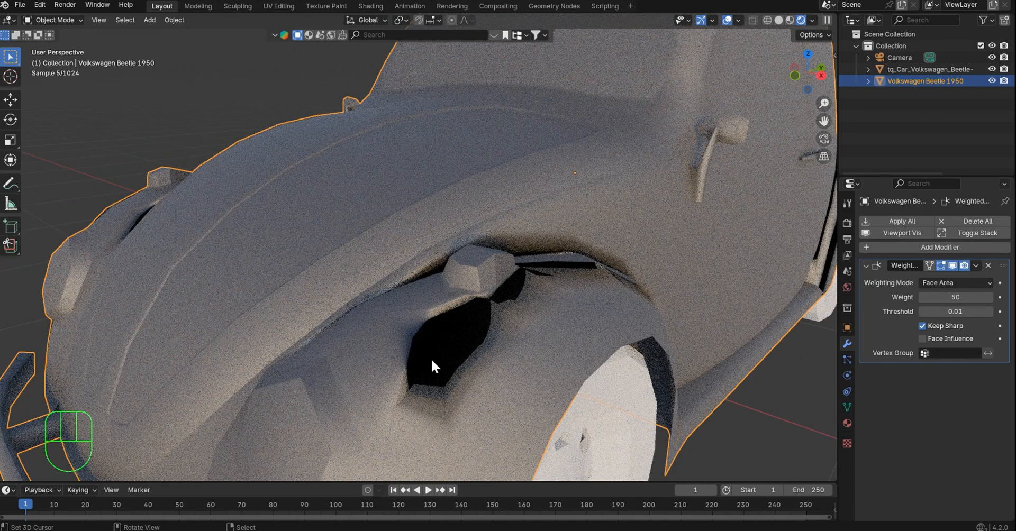
pyautogui.scroll(-6, 521, 256)
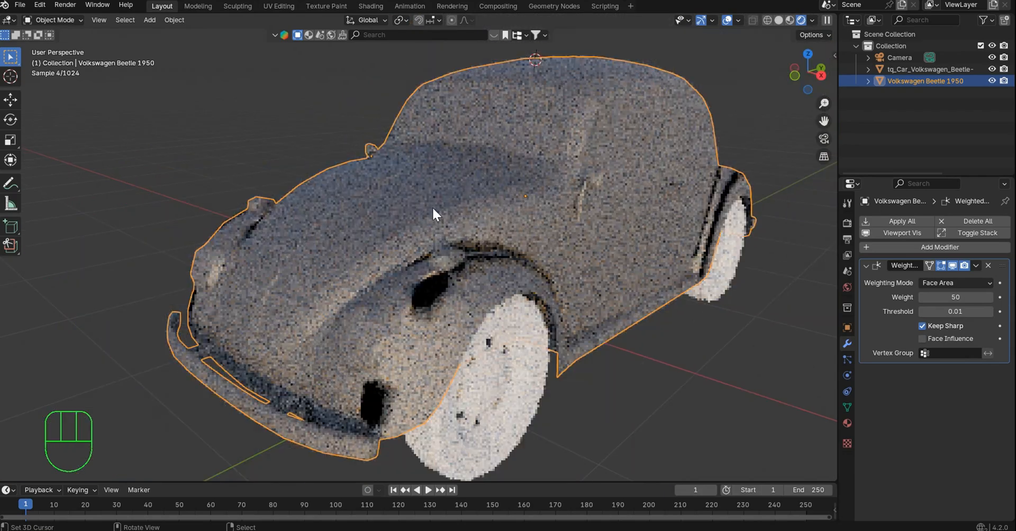
pyautogui.moveTo(449, 229); pyautogui.dragTo(646, 195, button='middle')
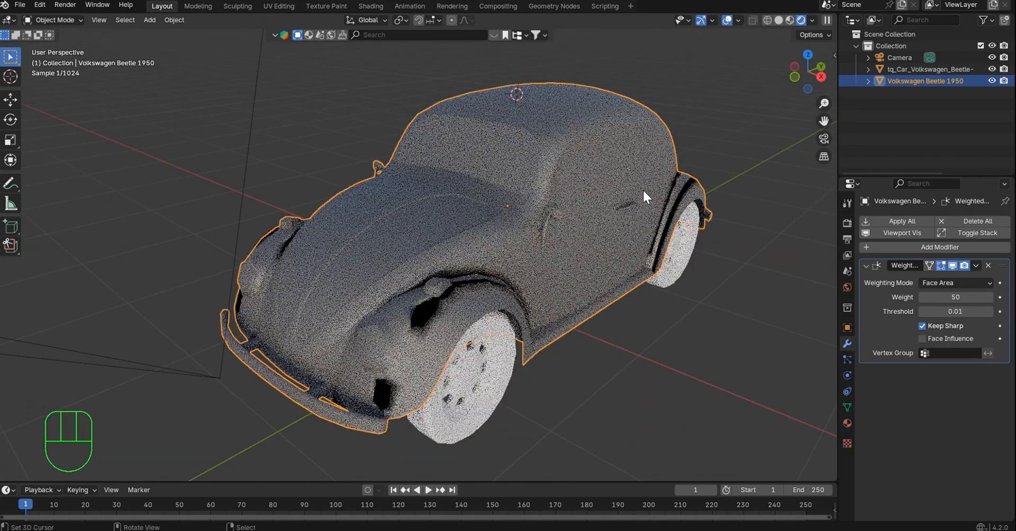
pyautogui.scroll(8, 618, 227)
pyautogui.keyDown('shift'); pyautogui.moveTo(588, 204); pyautogui.dragTo(410, 299, button='middle'); pyautogui.keyUp('shift')
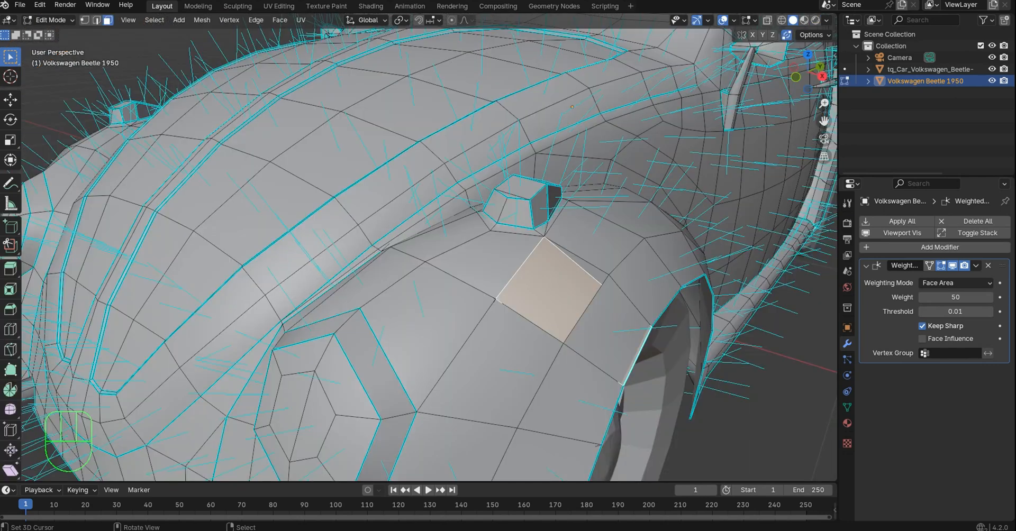
# - Add the neighbouring fender faces between the headlight and the turn signal to the Edit Mode selection and dissolve the selected faces
pyautogui.keyDown('shift'); pyautogui.click(492, 245); pyautogui.keyUp('shift')
pyautogui.keyDown('shift'); pyautogui.click(469, 243); pyautogui.keyUp('shift')
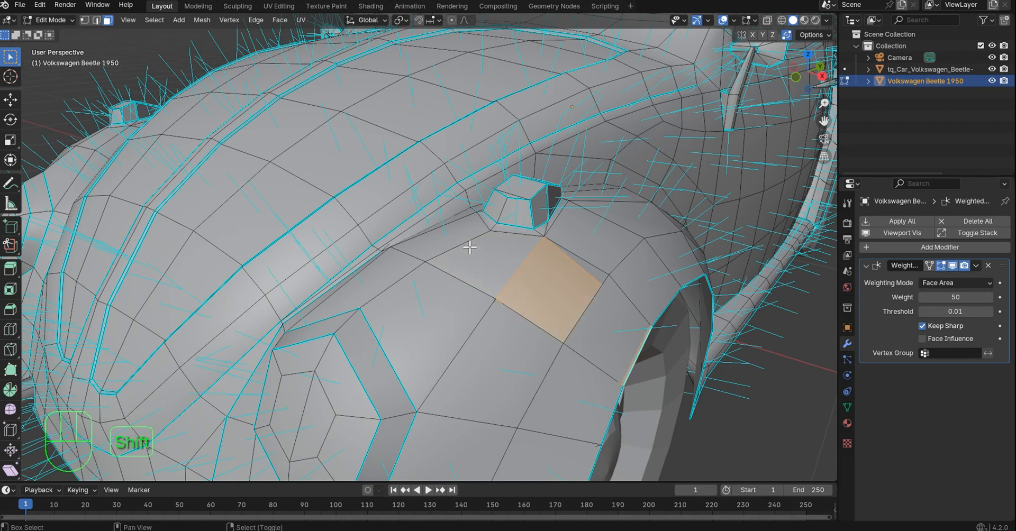
pyautogui.keyDown('shift'); pyautogui.click(444, 244); pyautogui.keyUp('shift')
pyautogui.keyDown('shift'); pyautogui.click(459, 267); pyautogui.keyUp('shift')
pyautogui.keyDown('shift'); pyautogui.click(452, 294); pyautogui.keyUp('shift')
pyautogui.keyDown('shift'); pyautogui.click(488, 324); pyautogui.keyUp('shift')
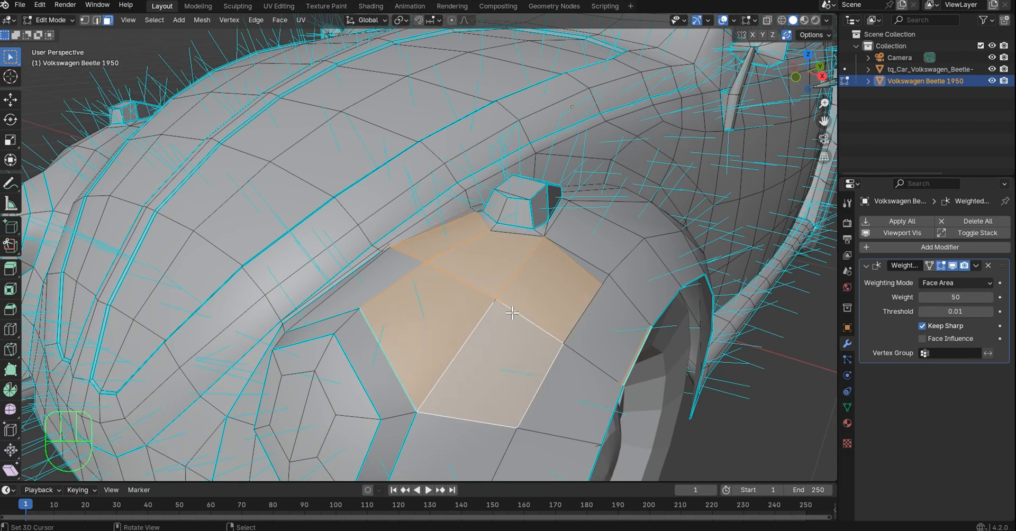
pyautogui.press('x')
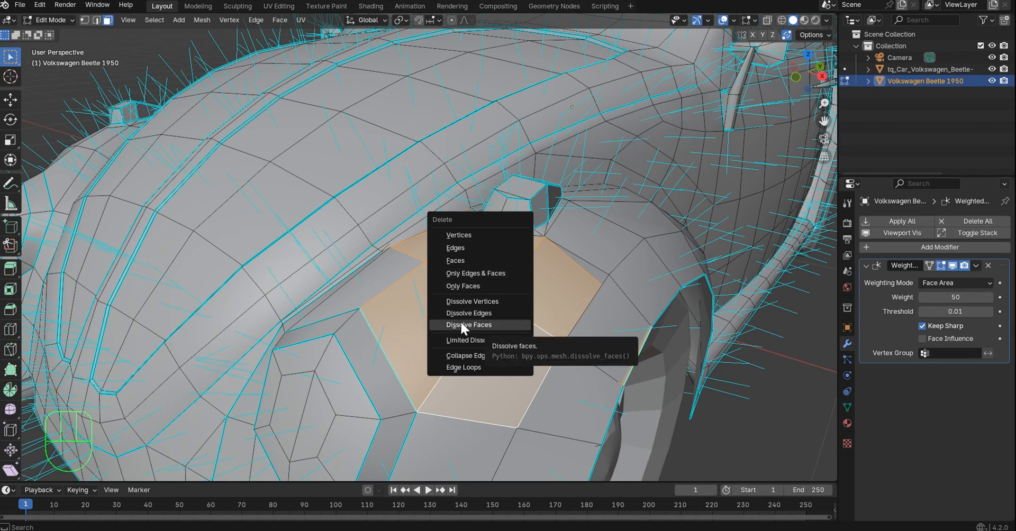
pyautogui.click(475, 324)
pyautogui.moveTo(475, 324)
pyautogui.mouseDown(button='middle')
pyautogui.moveTo(535, 306)
pyautogui.moveTo(466, 311)
pyautogui.mouseUp(button='middle')
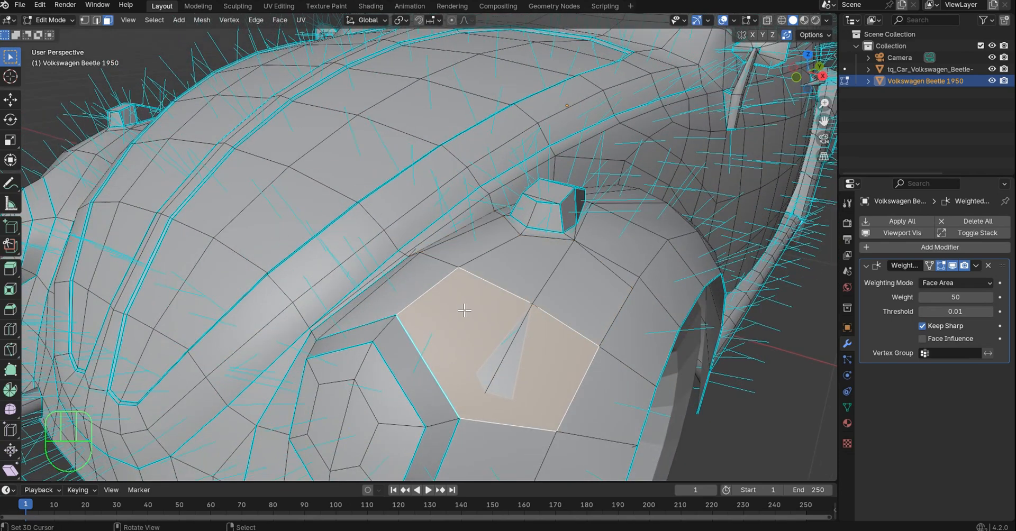
# - Try dissolving the stray sliver face protruding through the front fender
pyautogui.press('Tab')
pyautogui.click(511, 353)
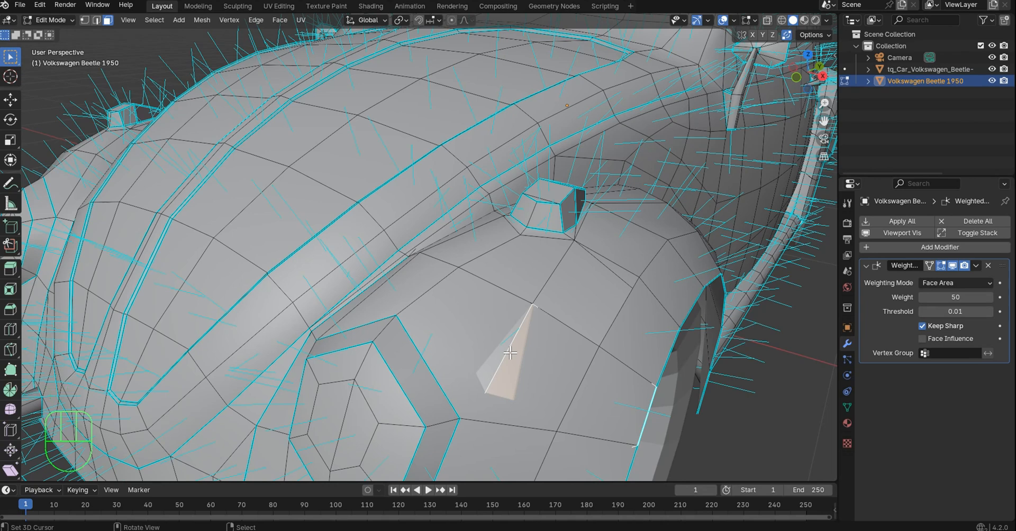
pyautogui.press('x')
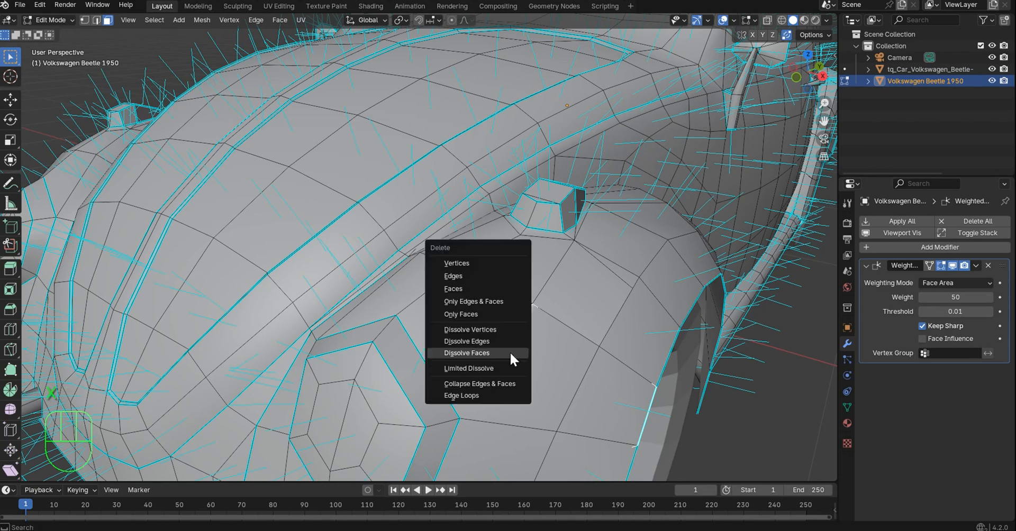
pyautogui.click(511, 353)
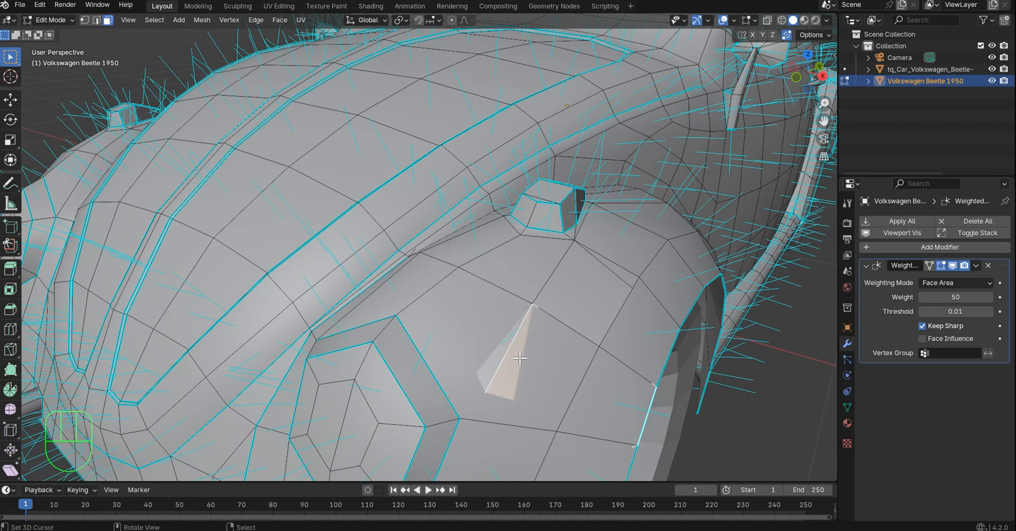
pyautogui.press('Tab')
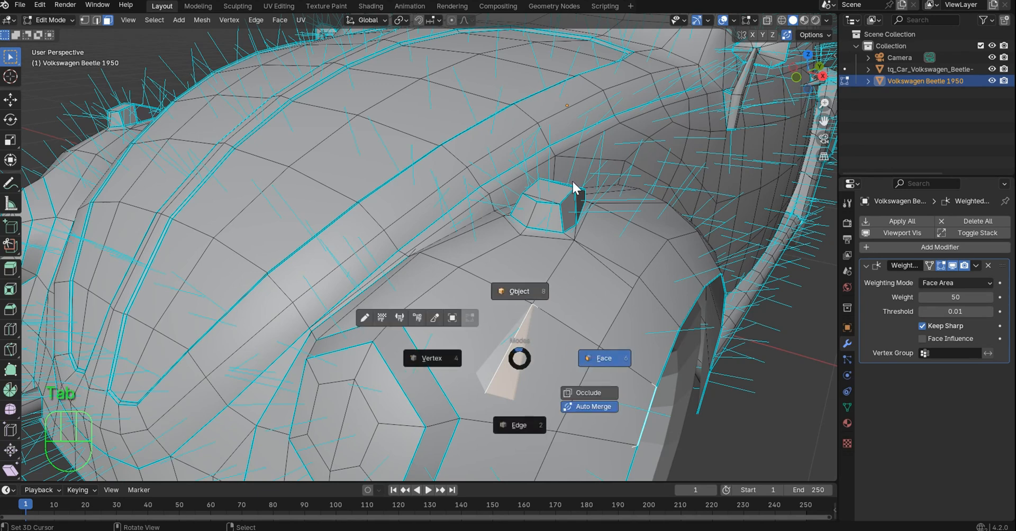
# - Delete the two stray sliver faces protruding through the large front fender face
pyautogui.press('x')
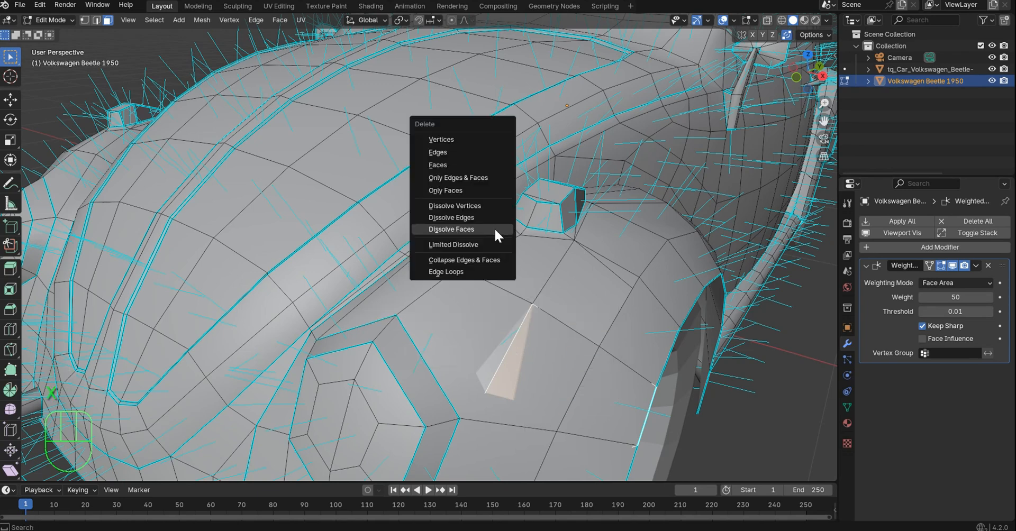
pyautogui.click(473, 161)
pyautogui.press('f')
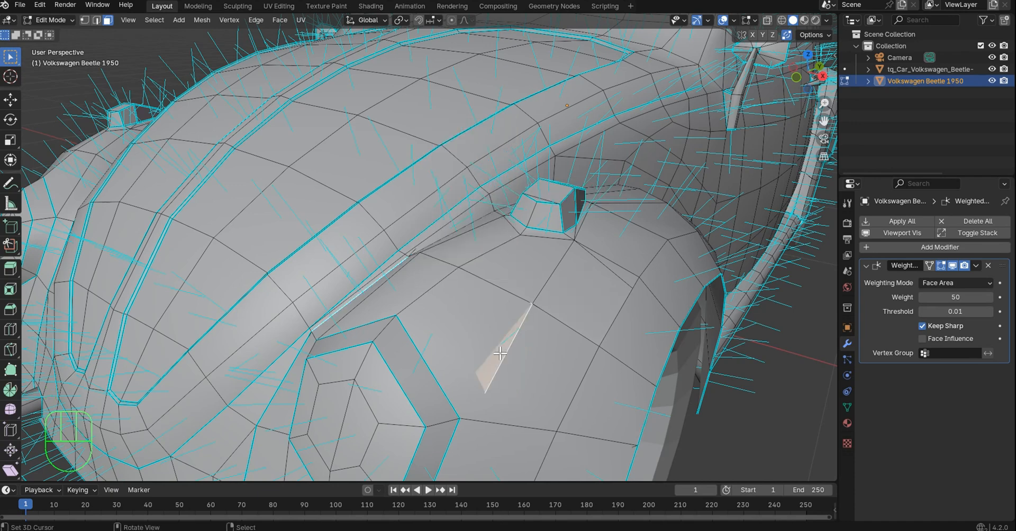
pyautogui.press('x')
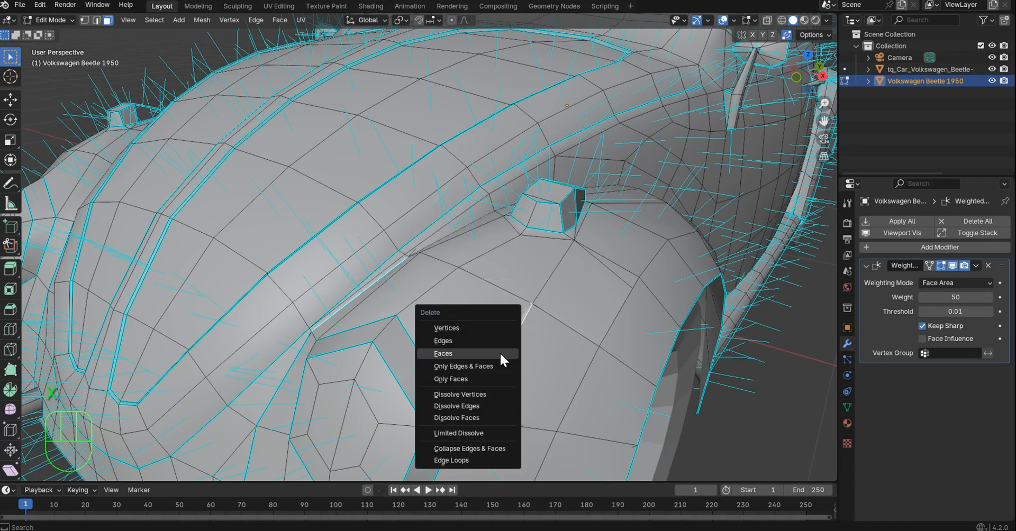
pyautogui.click(501, 354)
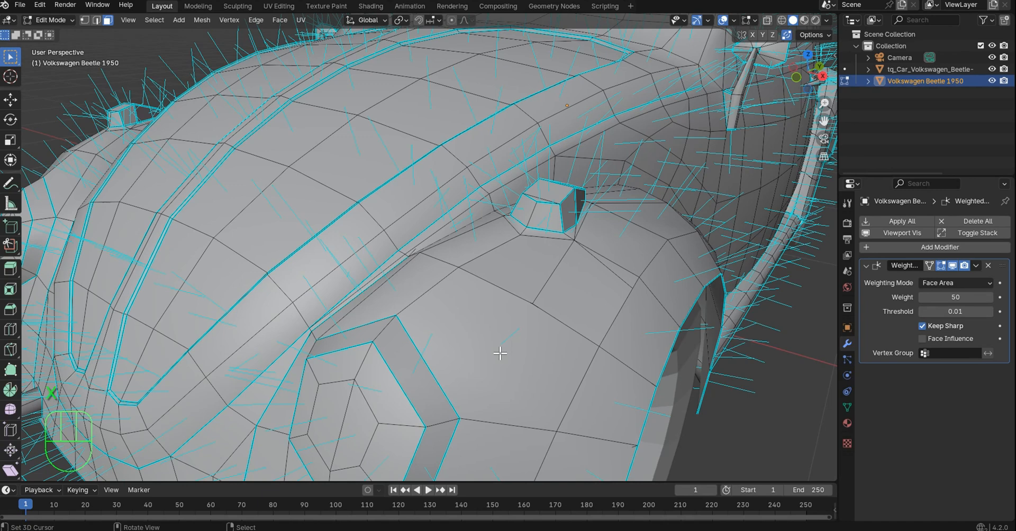
# - Knife-cut the large fender face from its upper vertex to the headlight surround's corner, and switch the viewport to Rendered shading
pyautogui.press('k')
pyautogui.click(532, 304)
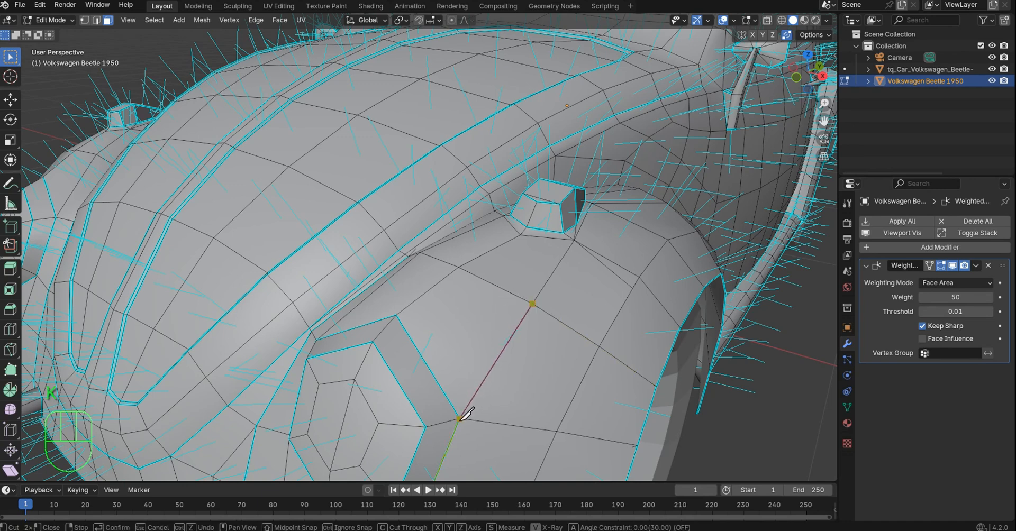
pyautogui.click(459, 418)
pyautogui.press('Return')
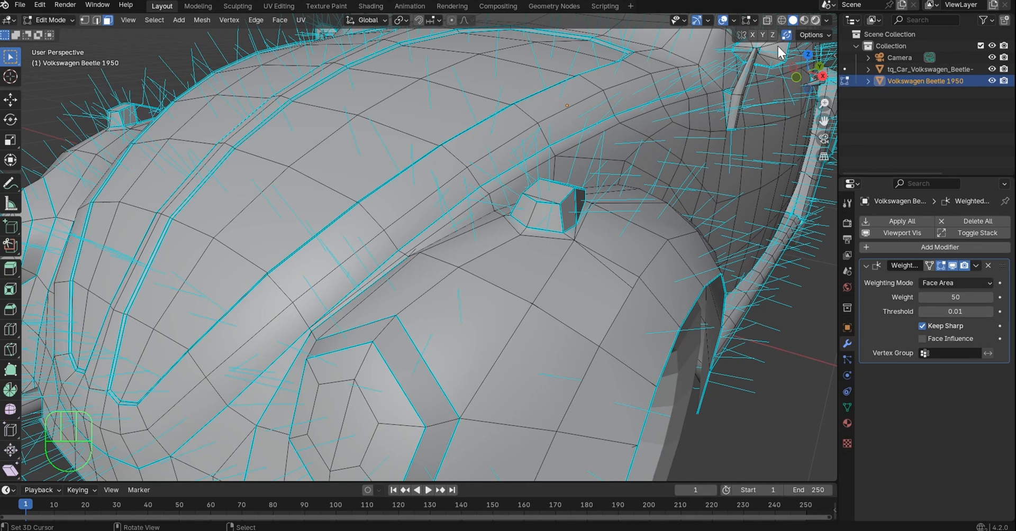
pyautogui.click(816, 20)
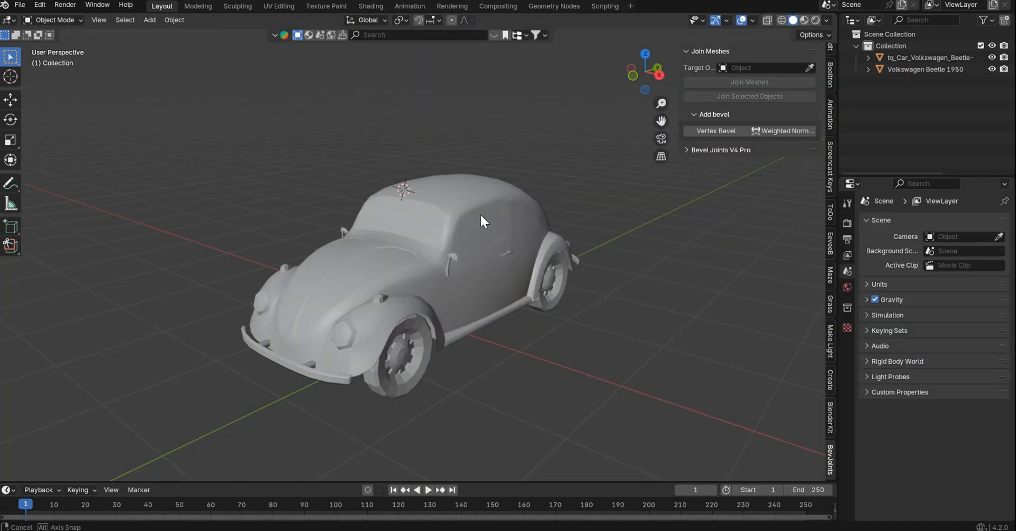
pyautogui.moveTo(481, 217)
pyautogui.mouseDown(button='middle')
pyautogui.moveTo(643, 213)
pyautogui.moveTo(636, 227)
pyautogui.moveTo(478, 215)
pyautogui.moveTo(421, 204)
pyautogui.moveTo(421, 192)
pyautogui.moveTo(402, 187)
pyautogui.moveTo(480, 229)
pyautogui.mouseUp(button='middle')
pyautogui.scroll(4, 631, 220)
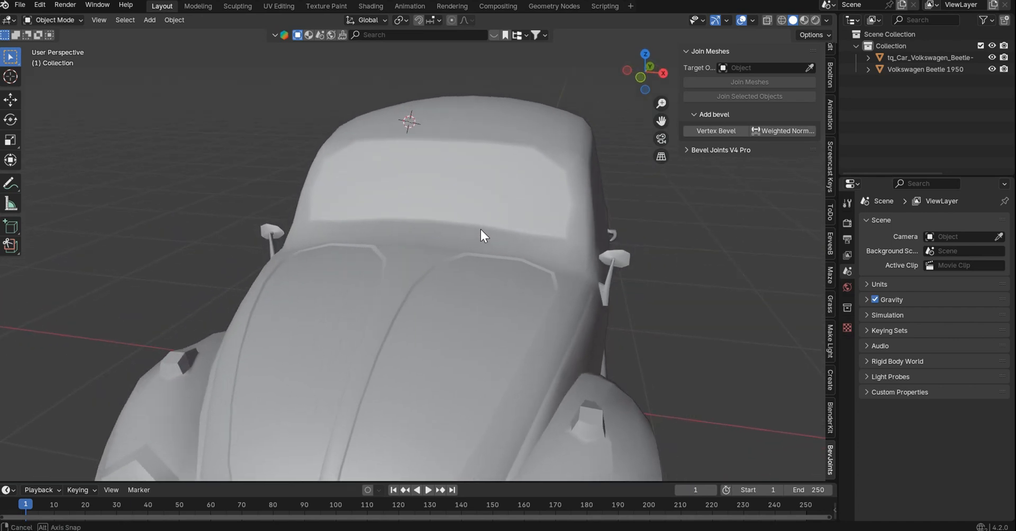
pyautogui.moveTo(480, 230); pyautogui.dragTo(480, 209, button='middle')
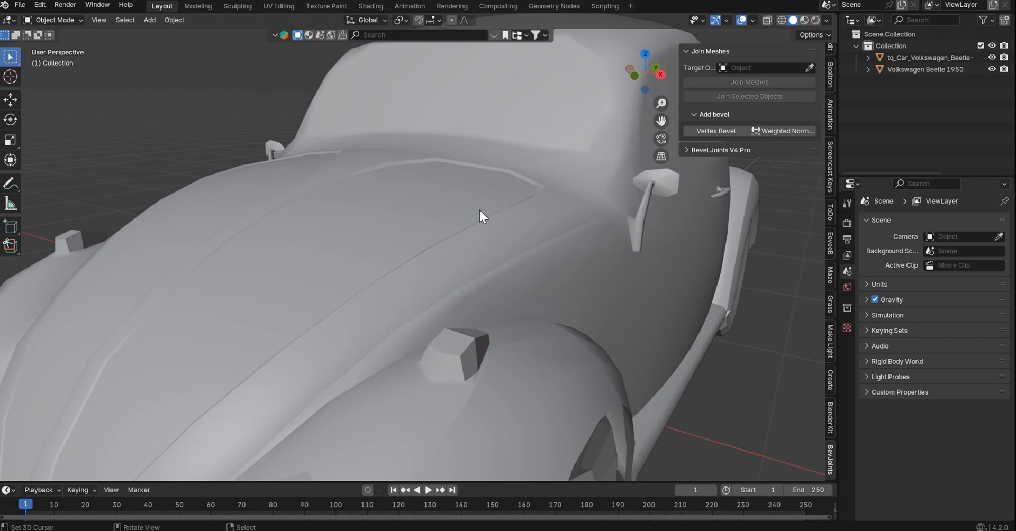